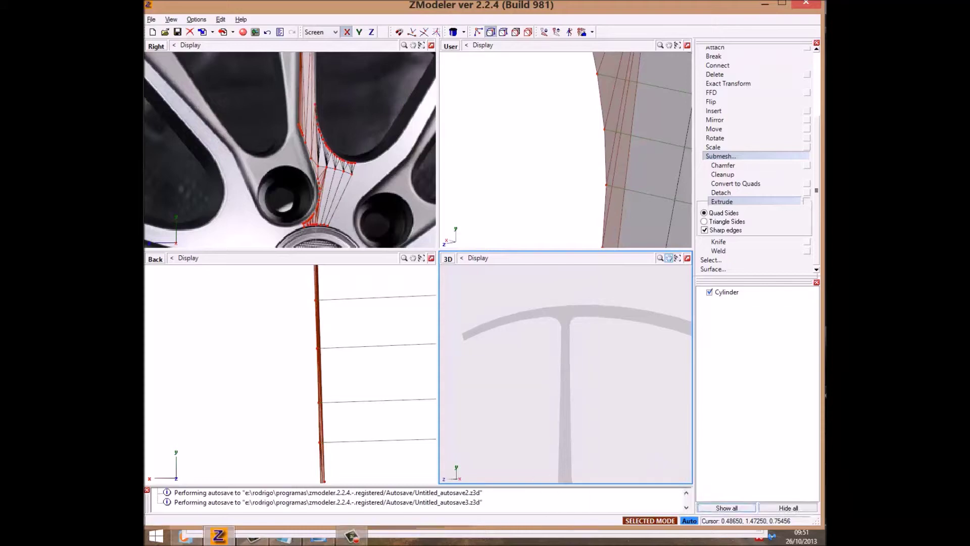
- Clear the selection and maximize the Right view showing the traced spoke over the photo
key(space)
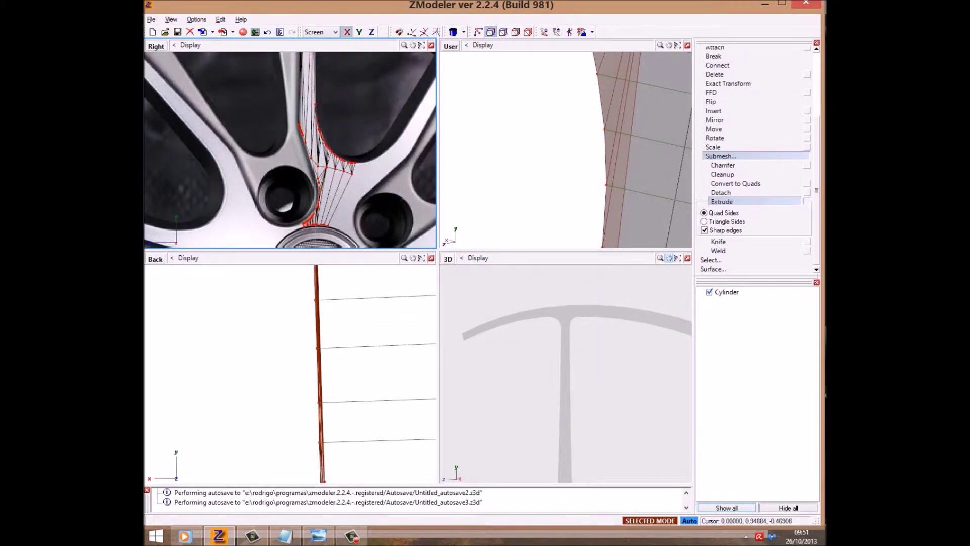
key(alt+w)
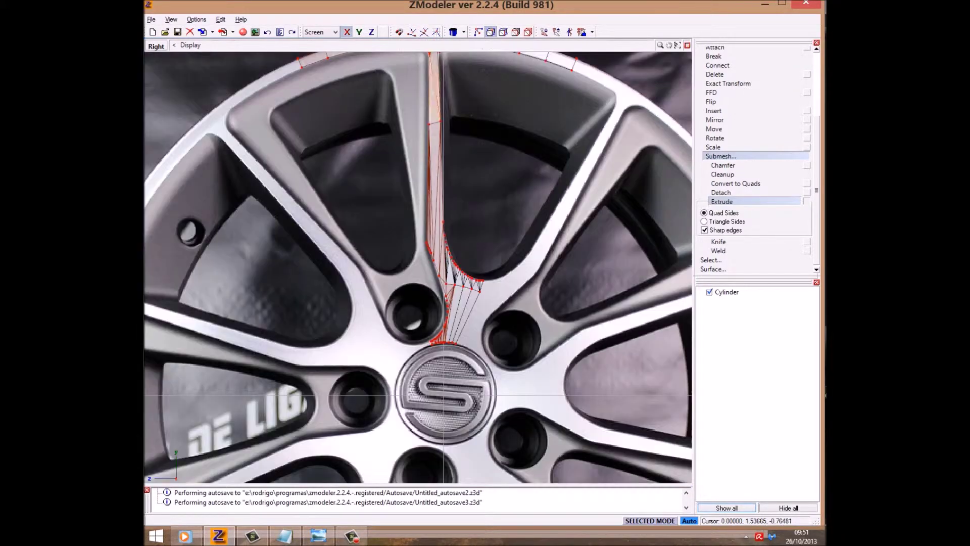
- Replace the Notepad note with a greeting for the third video and a 4th-video finish plan
key(ctrl+a)
text(Oular)
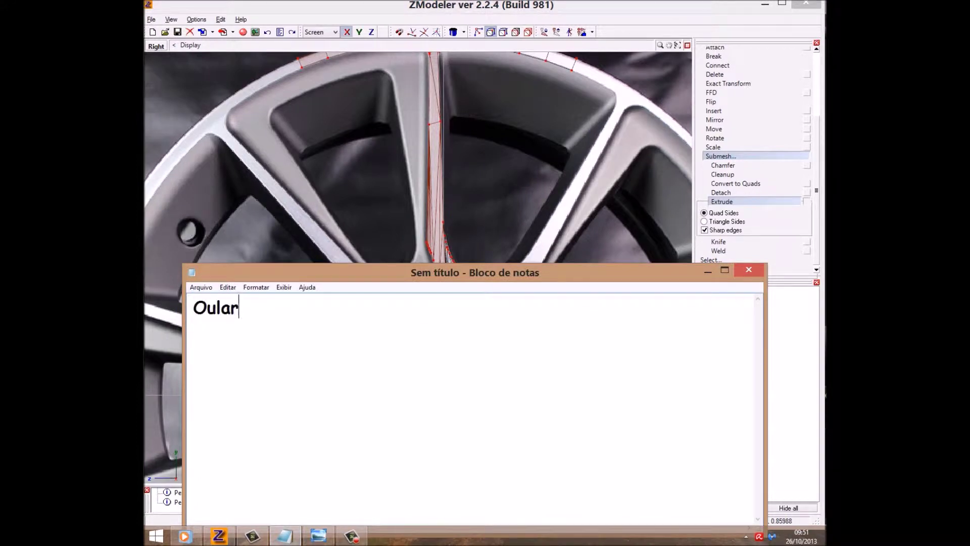
text(, voltamos ao terceiro vide)
text(u)
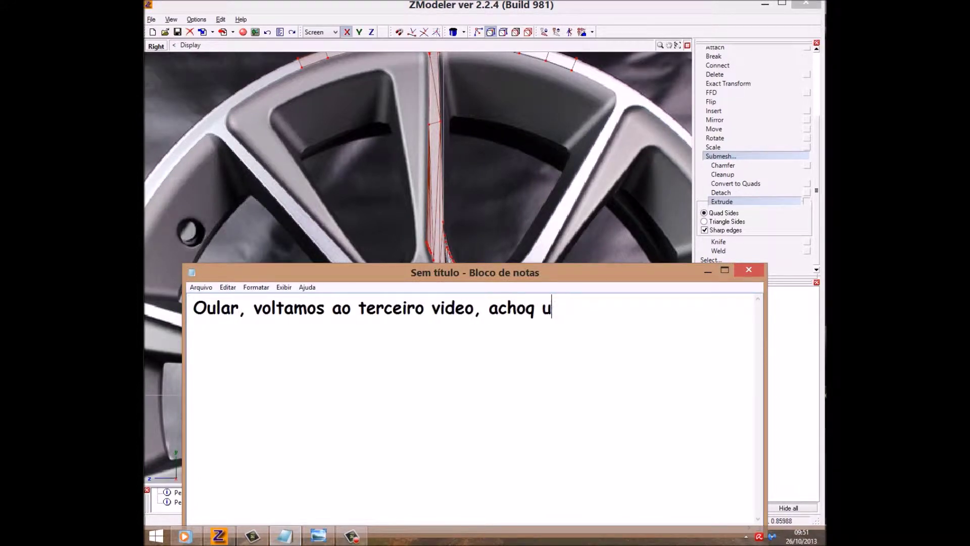
text( que)
text(inaremo)
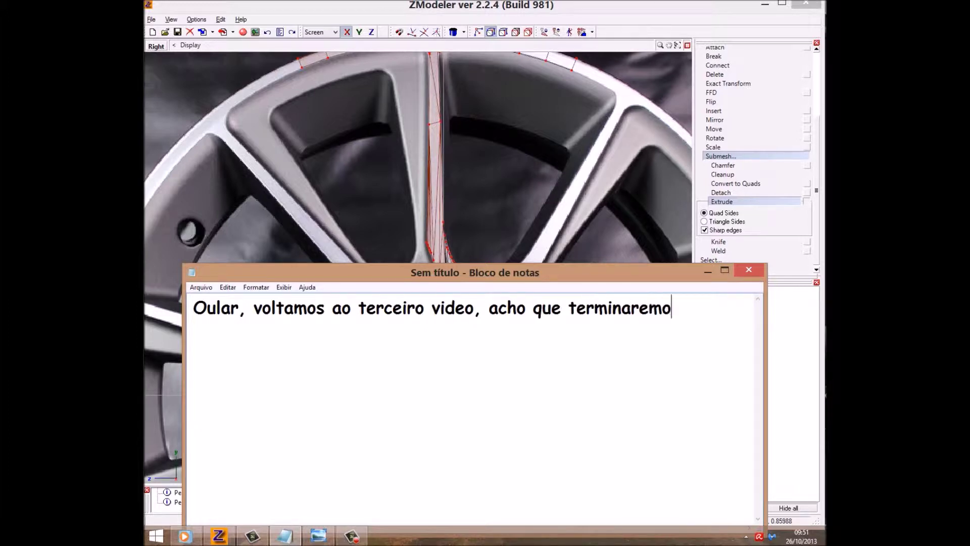
text(da neste aqui)
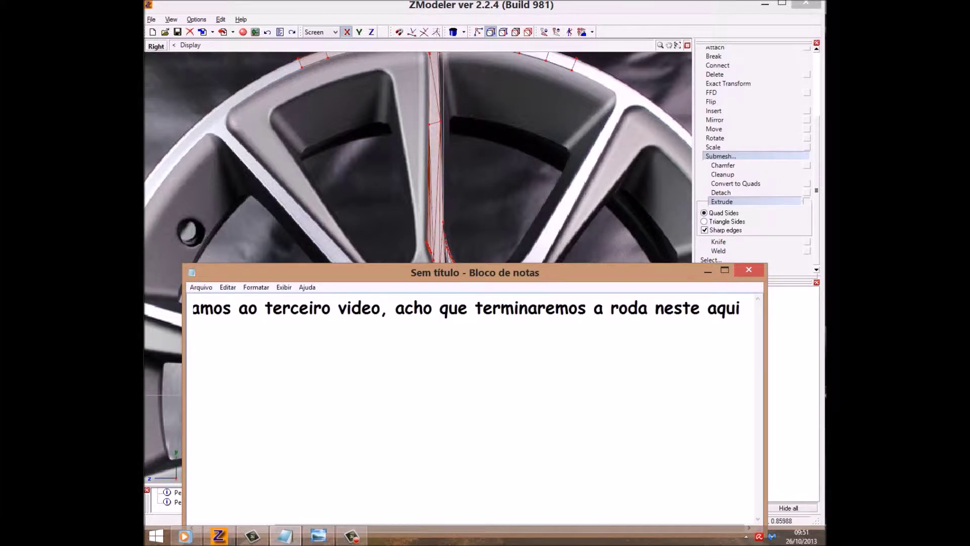
key(BackSpace)
key(BackSpace)
key(BackSpace)
key(Return)
text(no máximo no 4ª)
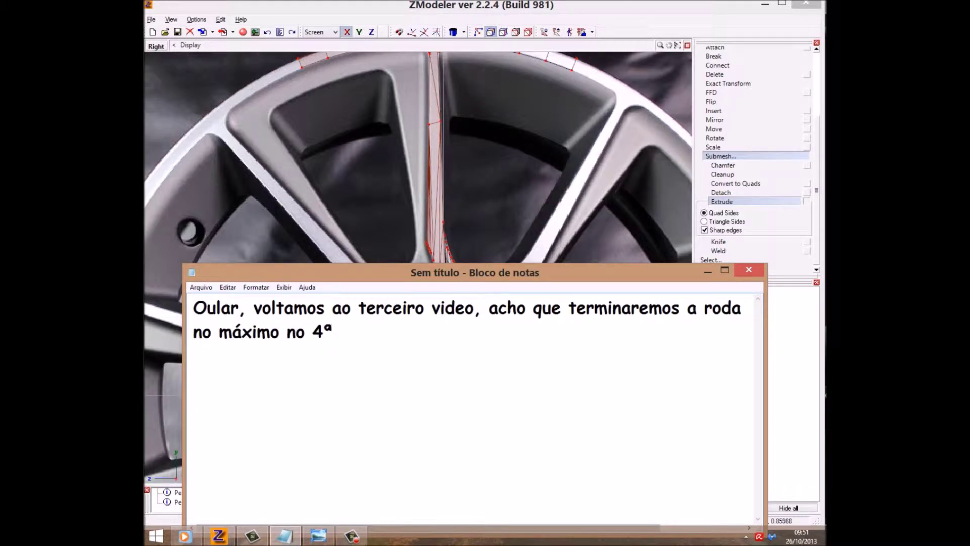
text( video kkkk)
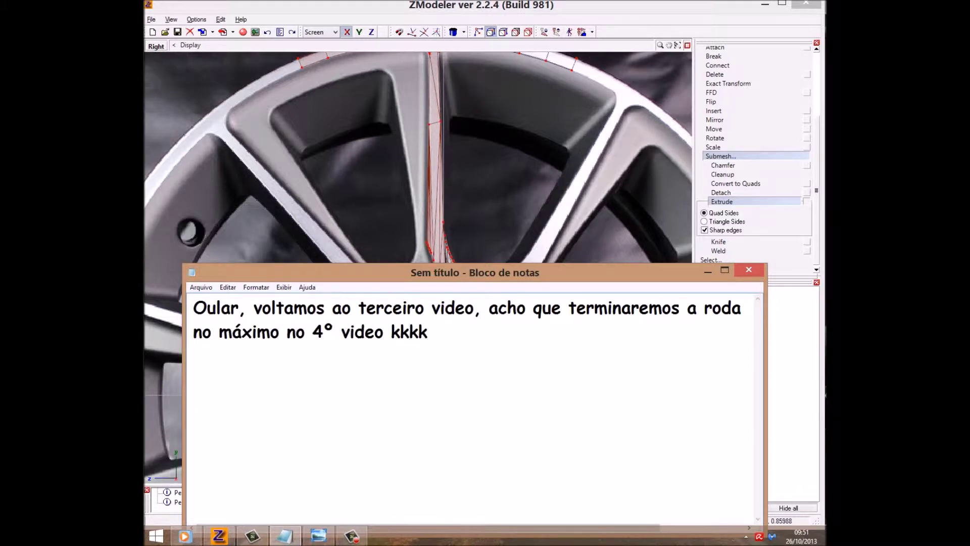
text(kkk (espero) vou evitar)
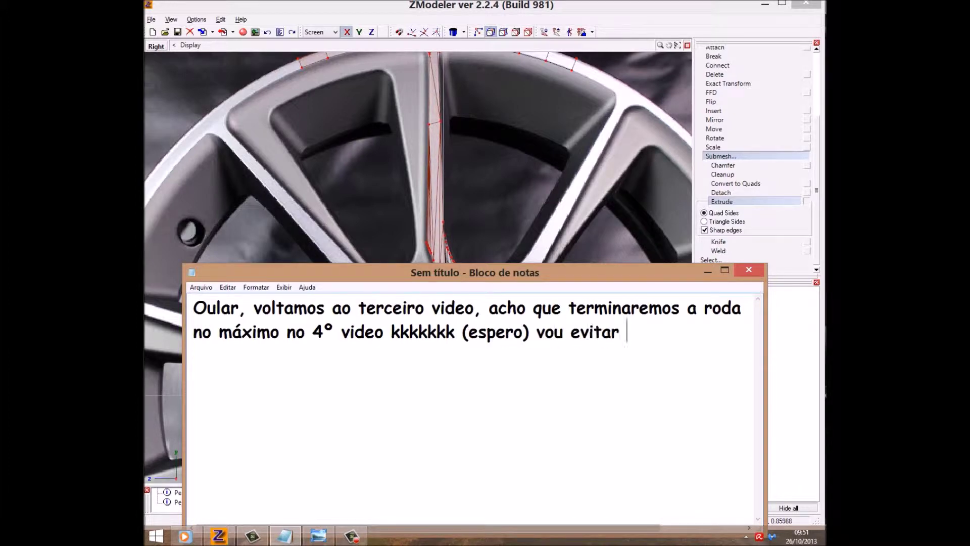
text( conversando com vocês k)
key(Return)
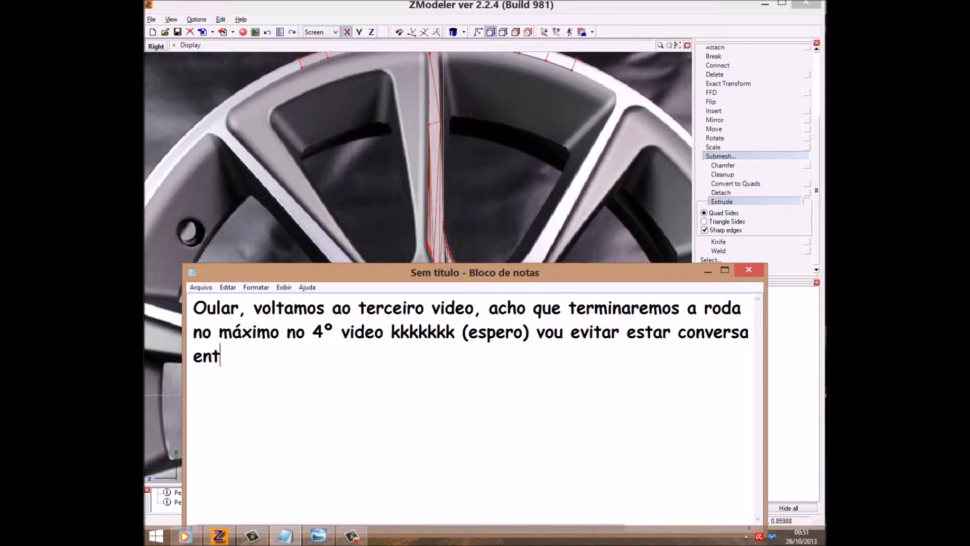
text(prestem v)
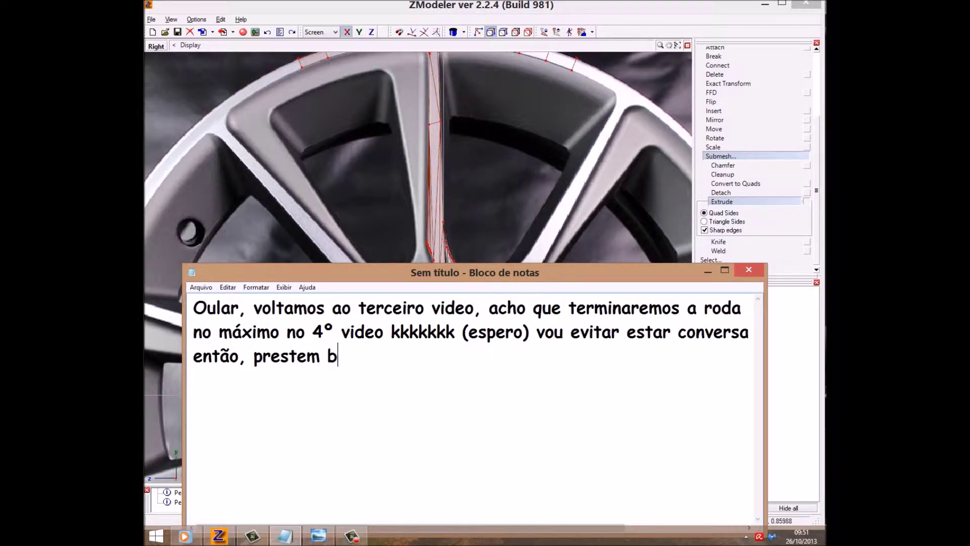
text(enção nas fer)
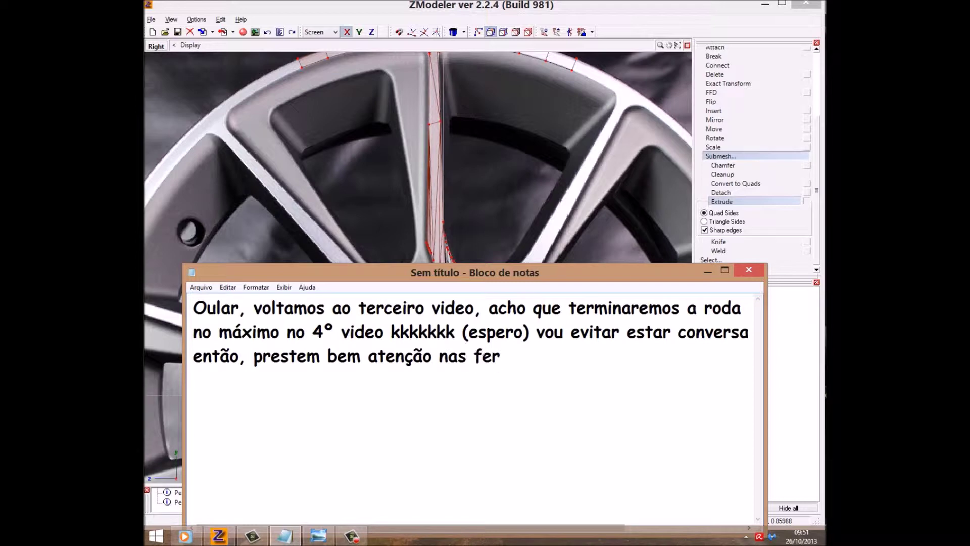
text(ntas q)
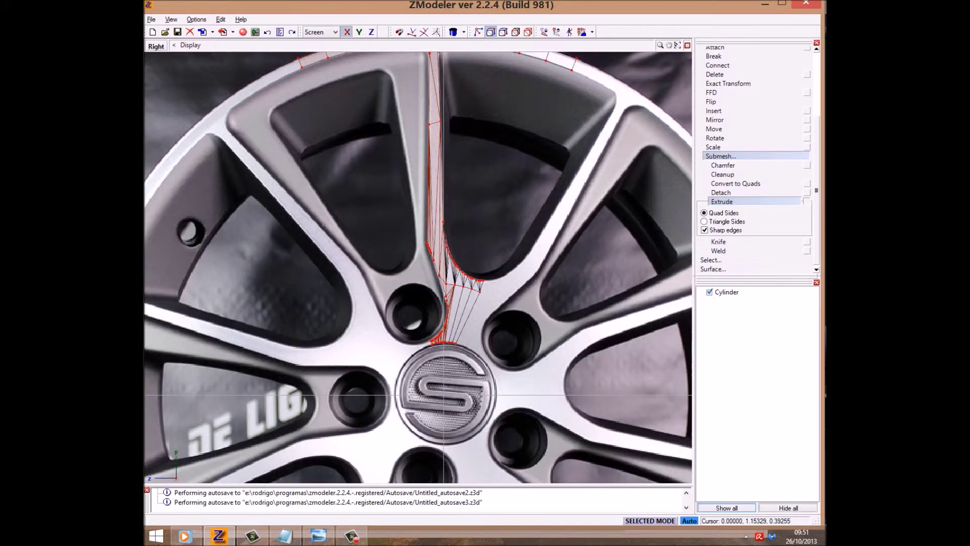
- Restore the four-view layout and Shift-drag the spoke edge to extrude a new band of faces
scroll(455, 253, up, 3)
scroll(455, 253, up, 3)
key(space)
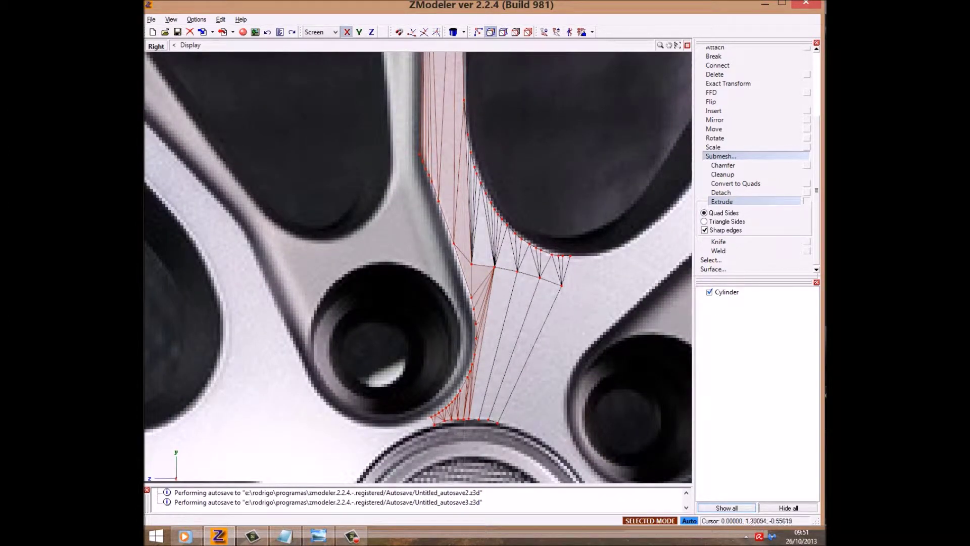
key(w)
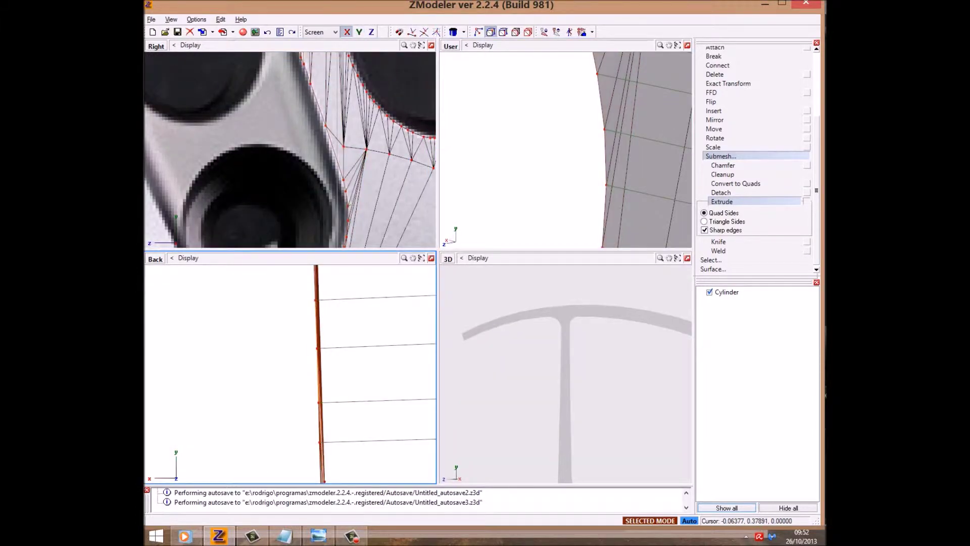
drag(566, 404, 553, 349)
middle_drag(571, 356, 571, 357)
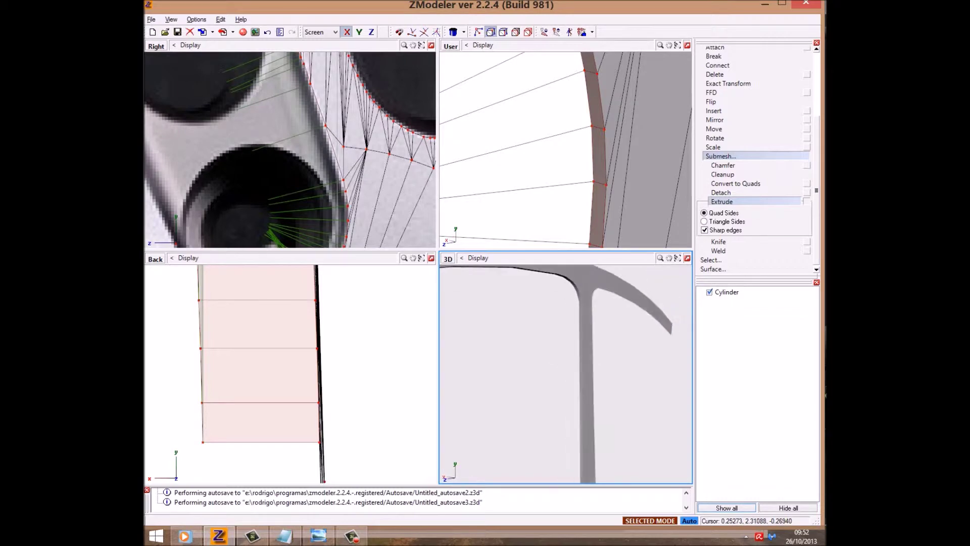
scroll(288, 374, down, 5)
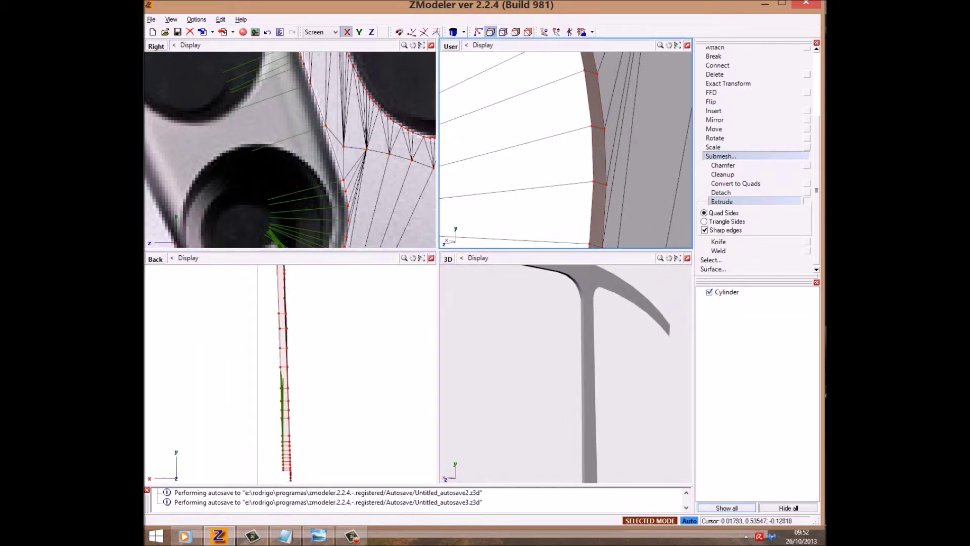
- Move the new band left to give the pocket depth, checking against the wheel photo
key(m)
drag(387, 405, 291, 409)
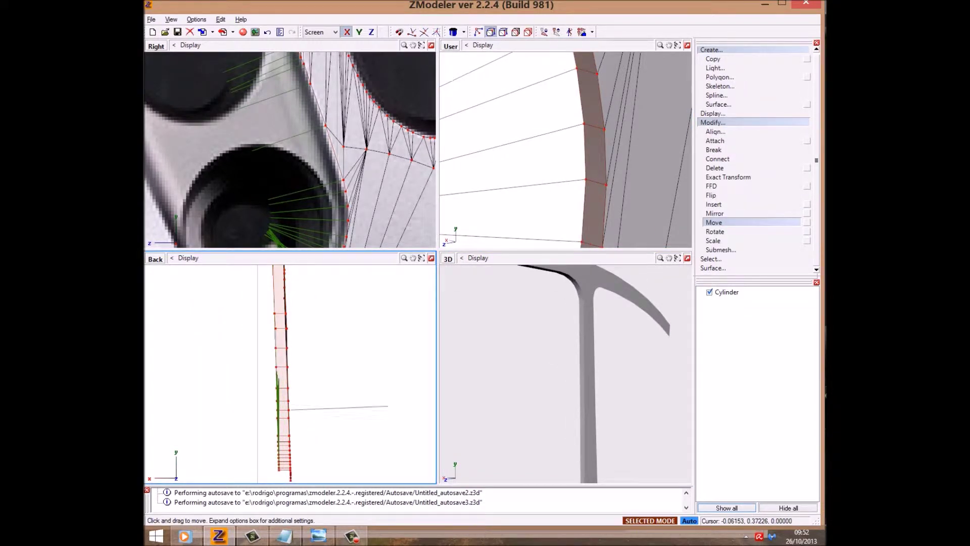
key(alt+Tab)
scroll(486, 263, up, 5)
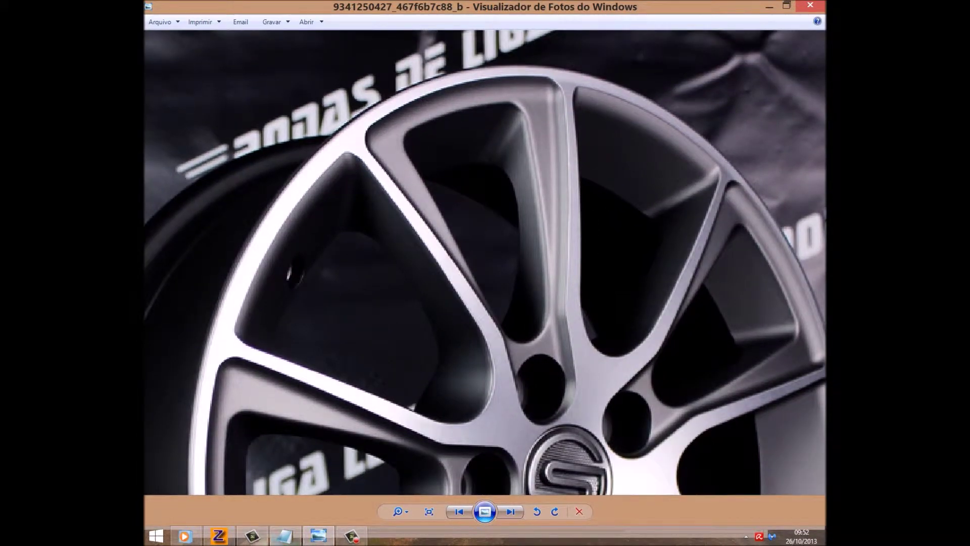
click(218, 536)
drag(278, 343, 266, 343)
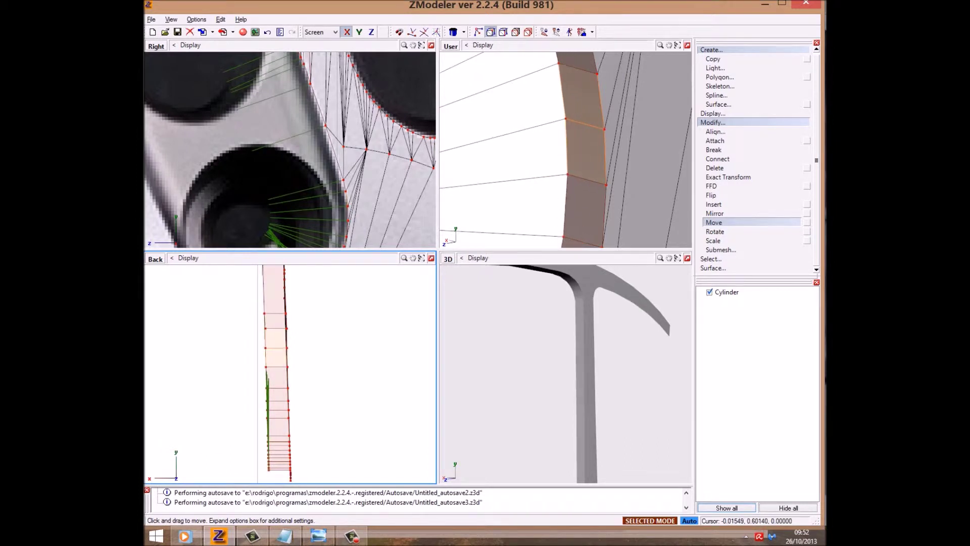
- With the Y axis enabled, scale the extruded band wider in the side view
click(373, 121)
click(359, 31)
click(713, 241)
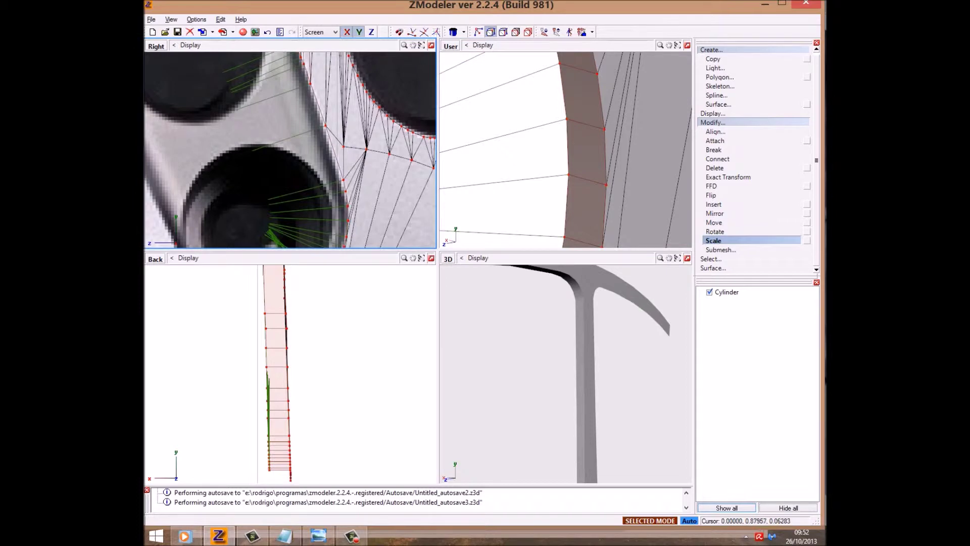
drag(328, 127, 324, 147)
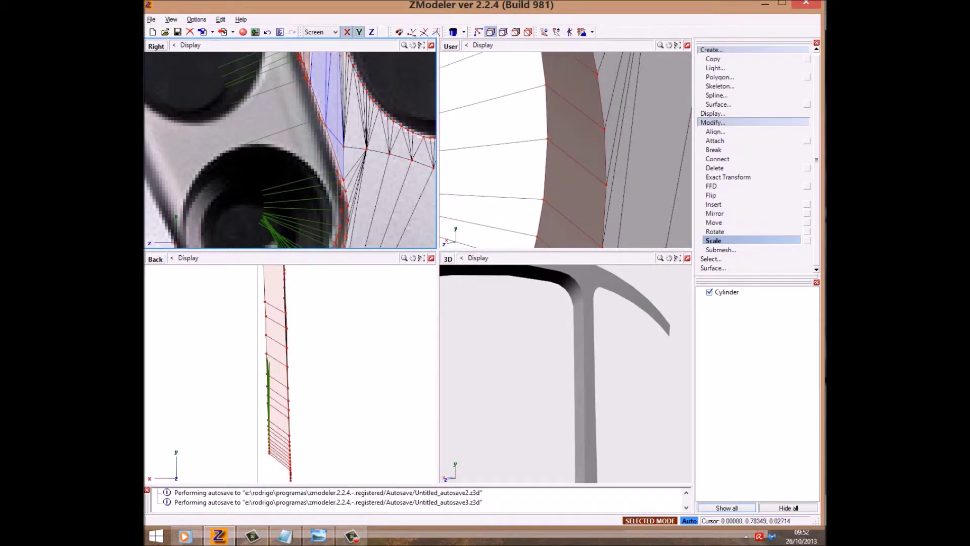
- Orbit the User view to inspect the new faces and maximize it
scroll(323, 146, down, 3)
scroll(364, 117, up, 3)
scroll(364, 118, up, 1)
scroll(364, 121, up, 1)
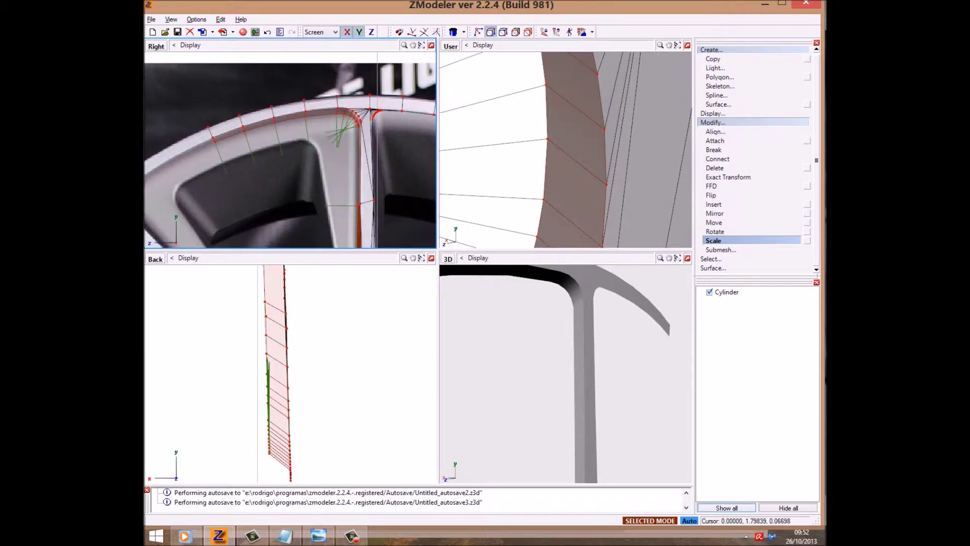
scroll(364, 121, up, 2)
scroll(364, 121, up, 2)
scroll(364, 121, up, 1)
scroll(363, 121, up, 1)
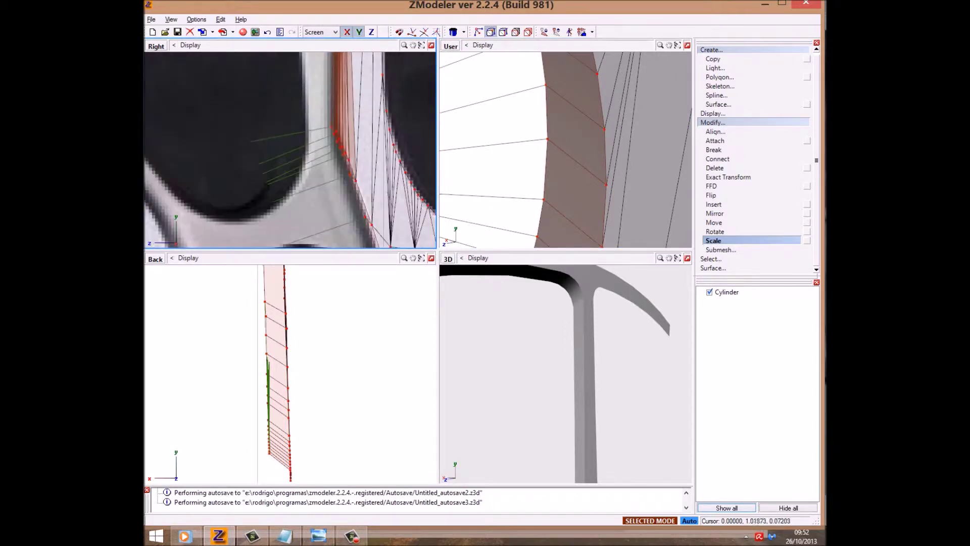
scroll(363, 122, up, 1)
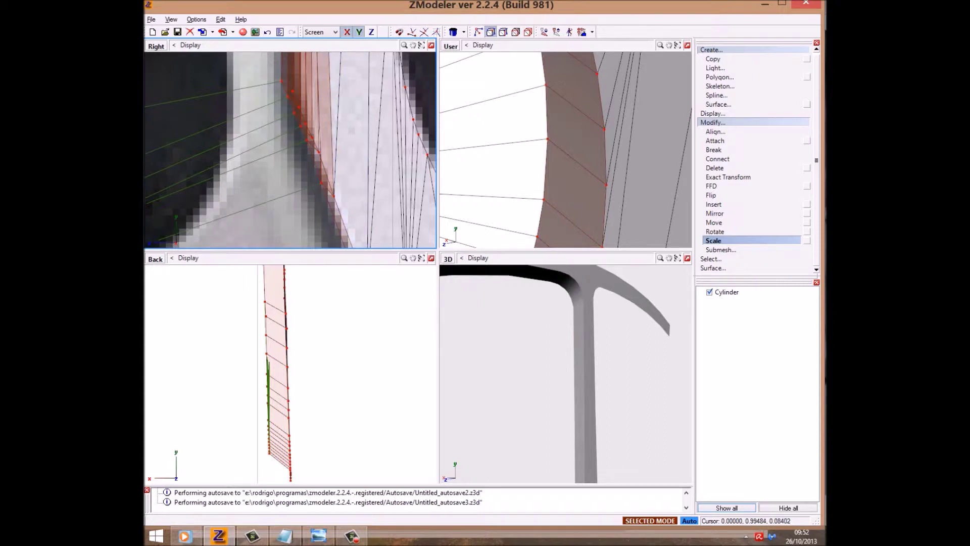
middle_drag(566, 152, 596, 162)
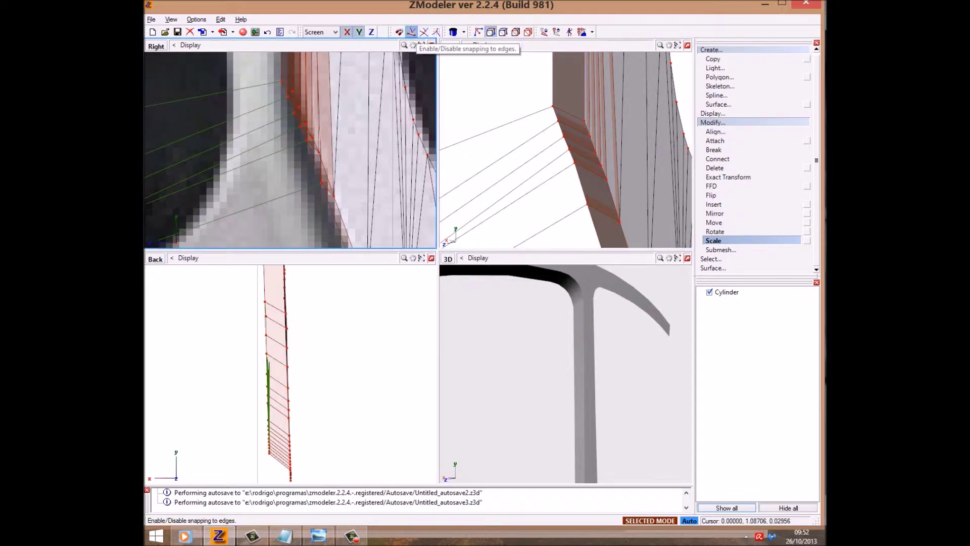
middle_drag(566, 152, 586, 157)
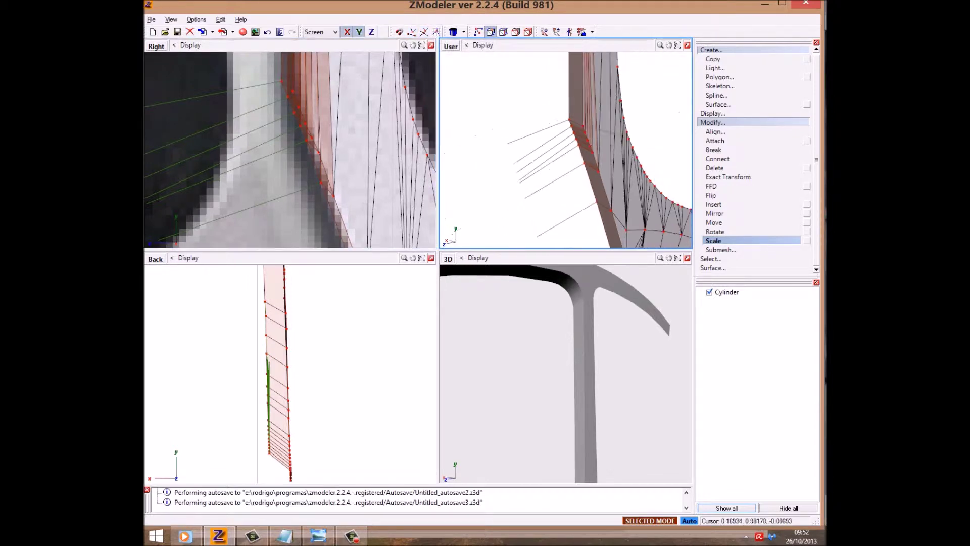
click(678, 45)
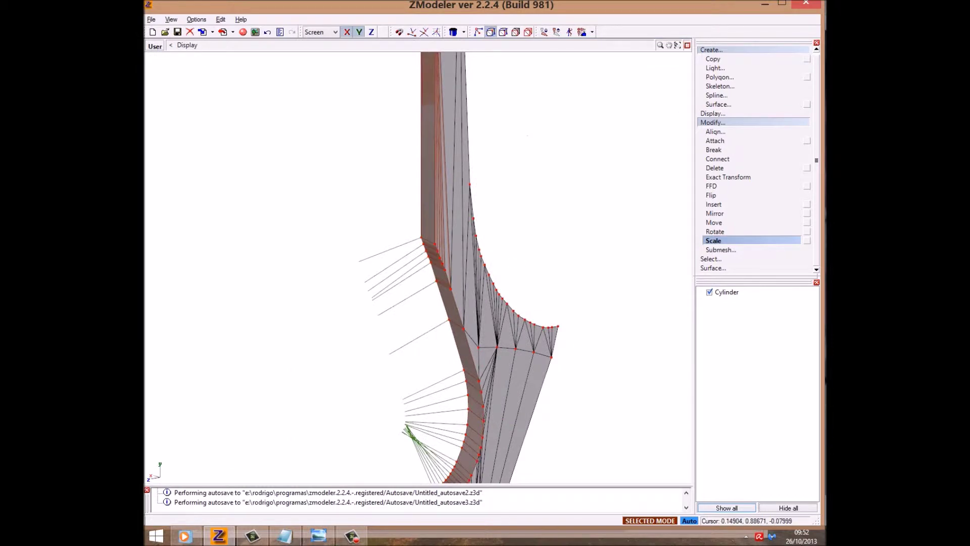
- Replace the Notepad note with 'POoly' and return to ZModeler
click(285, 536)
key(ctrl+a)
text(POoly)
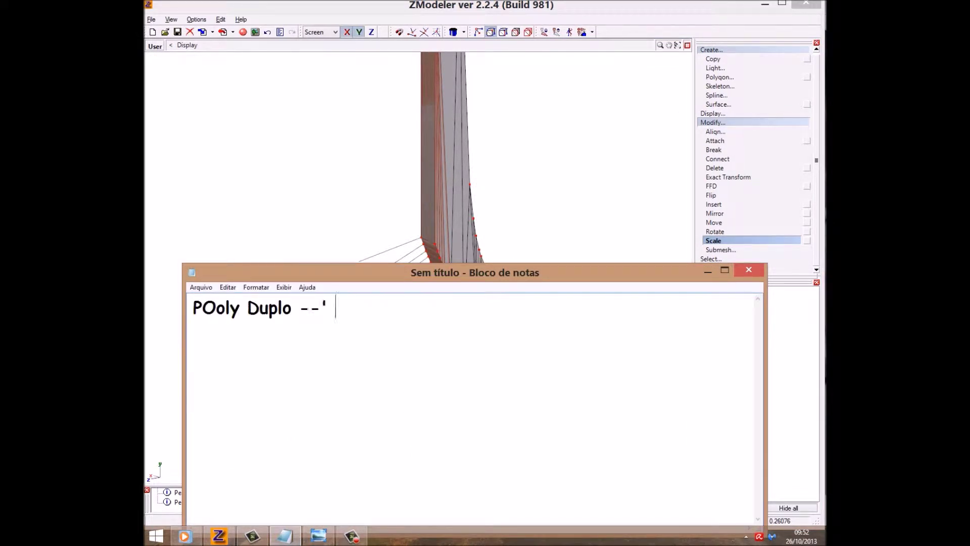
key(alt+Tab)
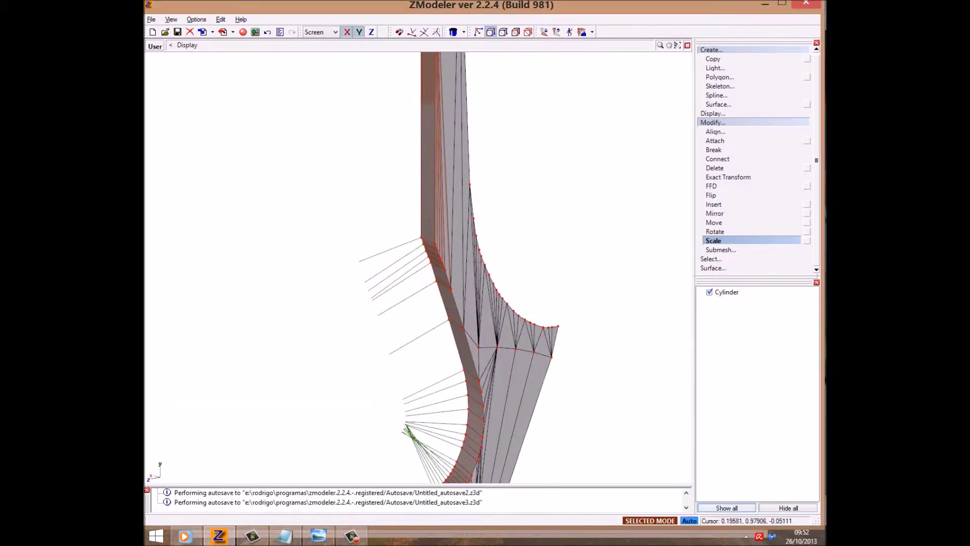
- Switch to polygon selection, orbit the spoke, and restore the four-viewport layout
middle_drag(419, 268, 354, 283)
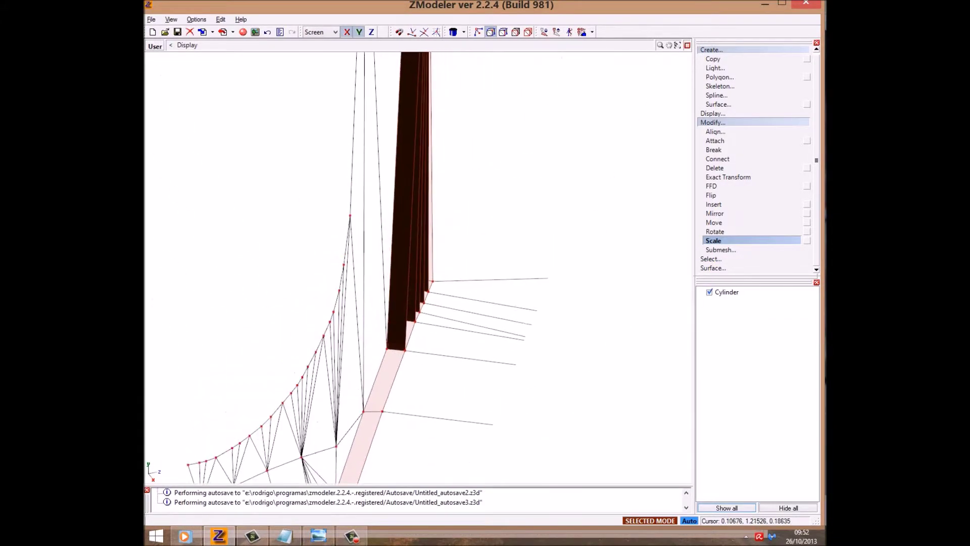
key(4)
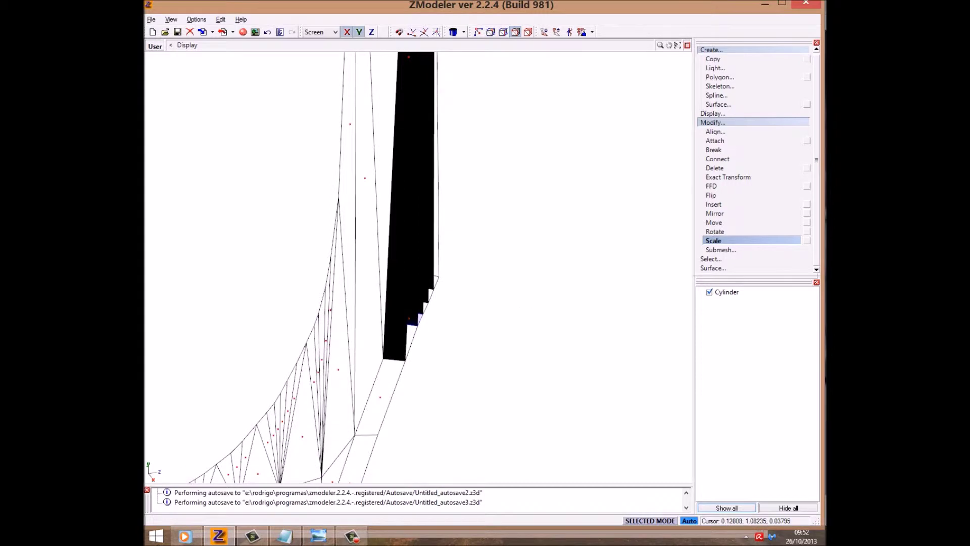
middle_drag(420, 268, 415, 242)
middle_drag(422, 205, 429, 198)
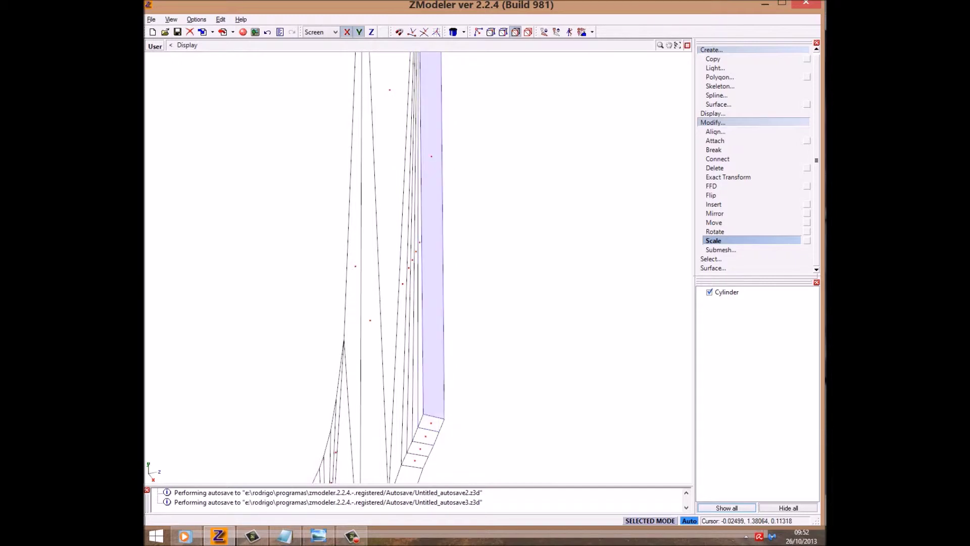
click(688, 45)
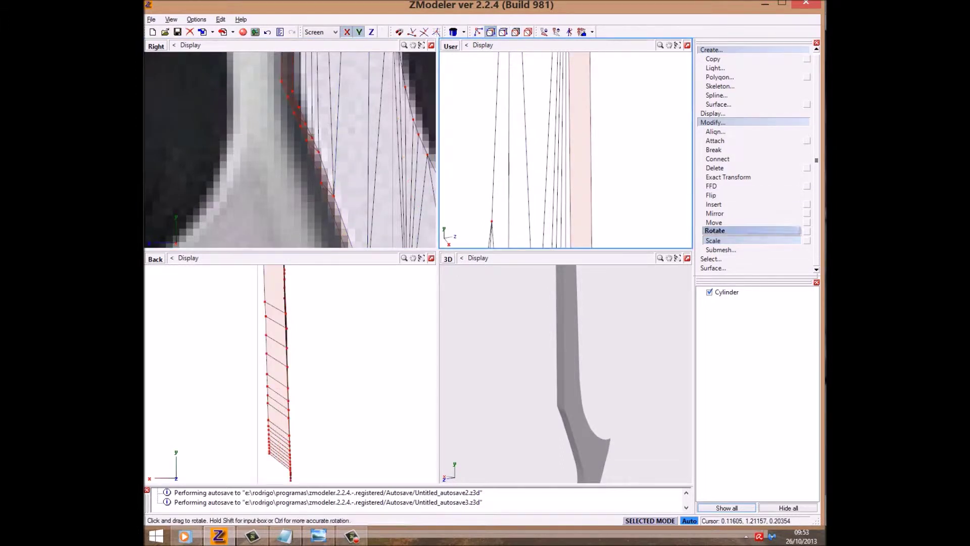
- Extrude the selected polygons and warp the mesh left and down over the left spoke
click(720, 249)
click(721, 242)
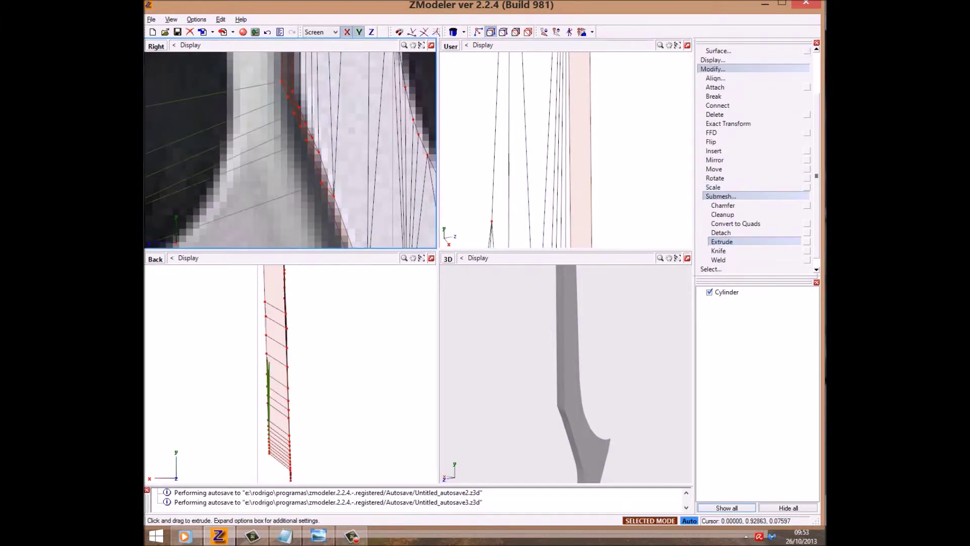
scroll(291, 150, down, 3)
scroll(291, 150, down, 2)
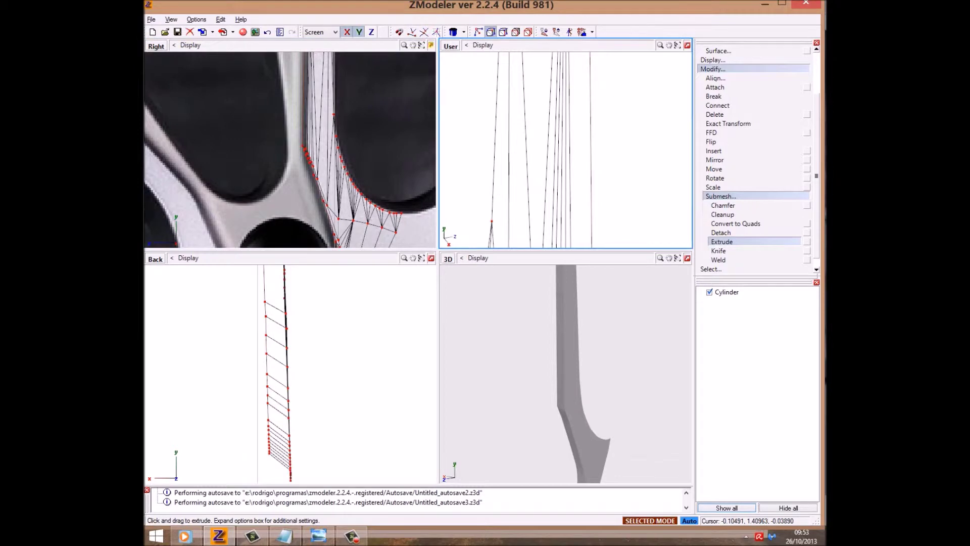
key(alt+w)
click(714, 187)
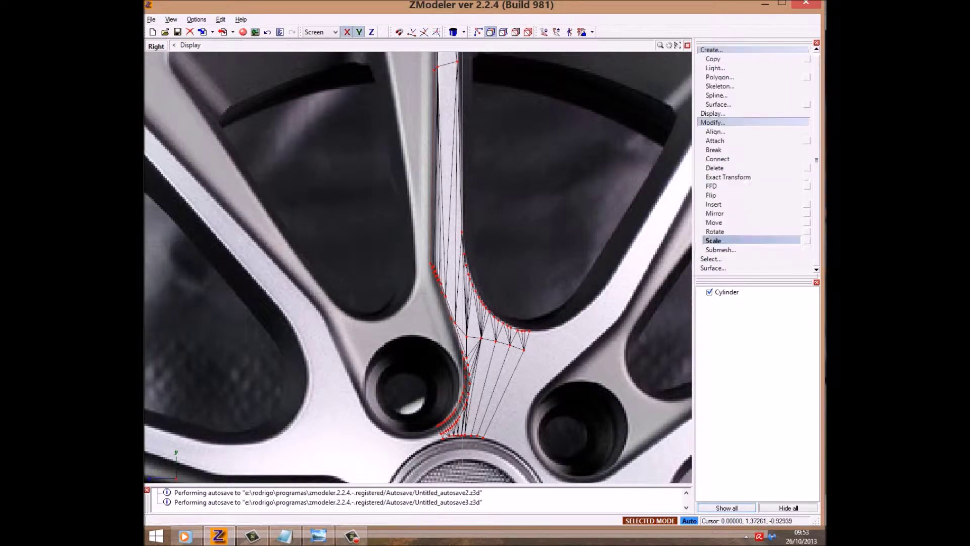
scroll(419, 268, down, 3)
drag(439, 169, 423, 186)
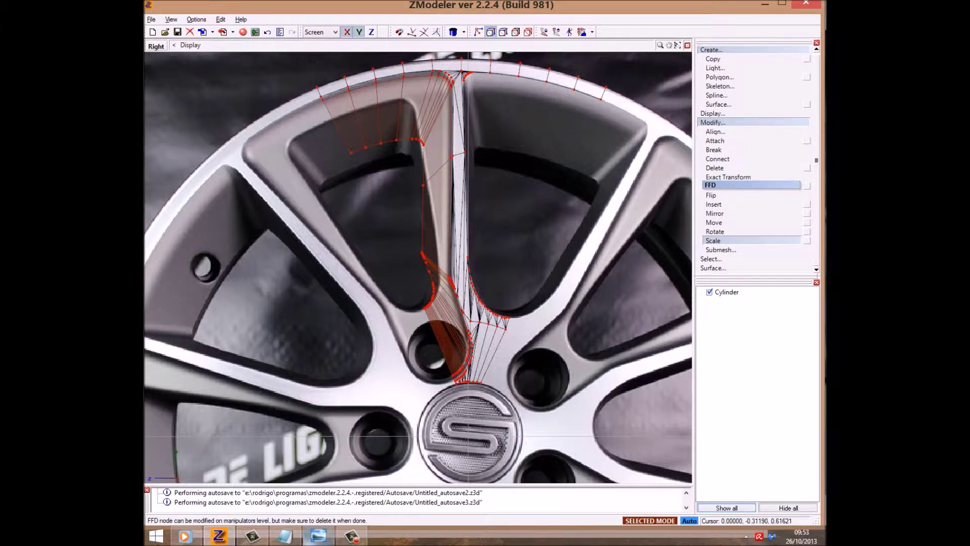
- Write 'WHAT?' in the Notepad note and undo the lattice deformation
key(alt+Tab)
key(ctrl+a)
text(WHAT?)
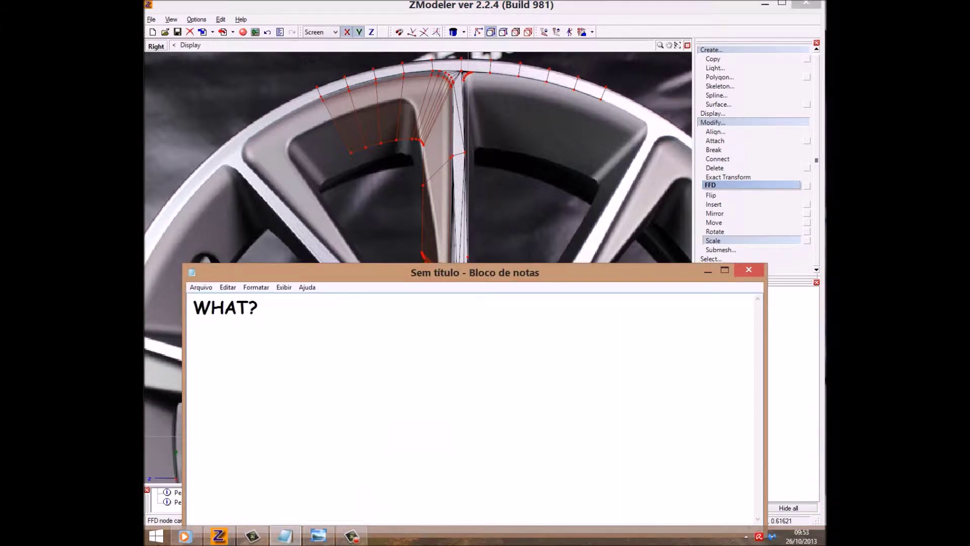
key(alt+Tab)
key(ctrl+z)
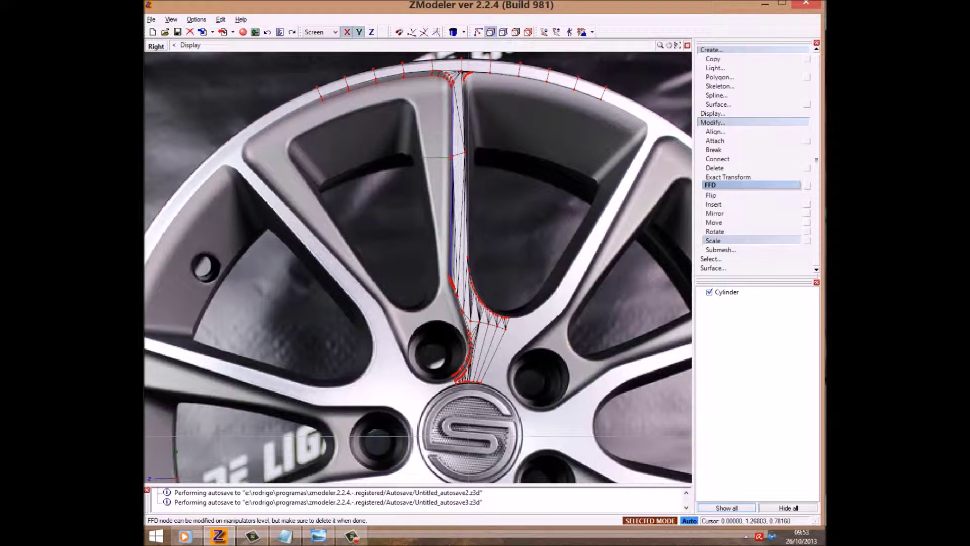
- Extrude the polygons with Sharp edges off, noting 'REtirar o SHARP' in Notepad
click(721, 249)
click(720, 242)
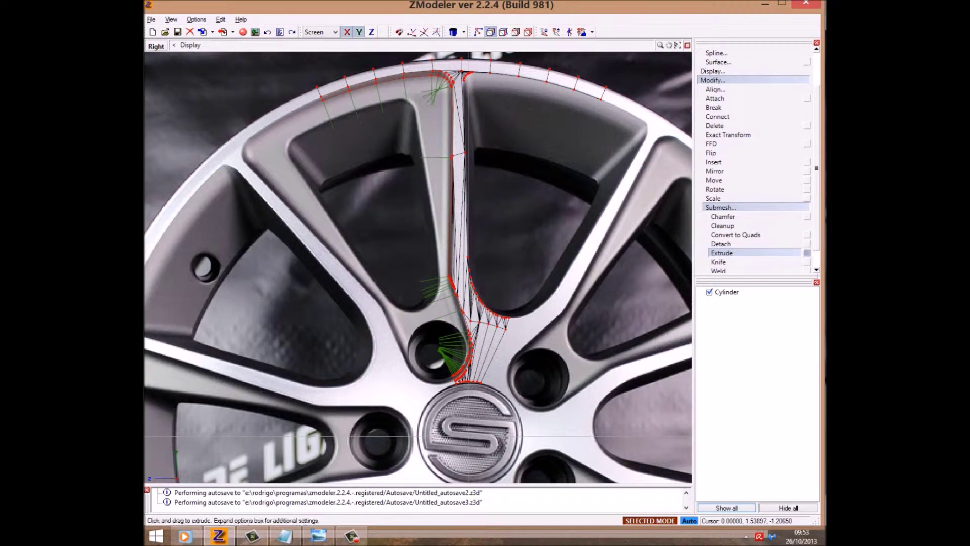
click(718, 270)
click(721, 201)
click(285, 535)
key(ctrl+a)
text(REtirar o SHARP)
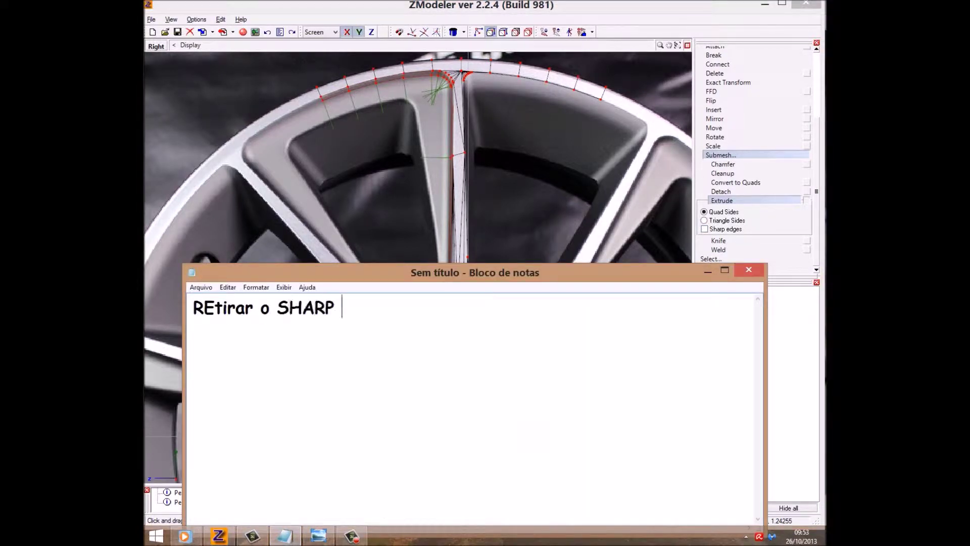
key(alt+Tab)
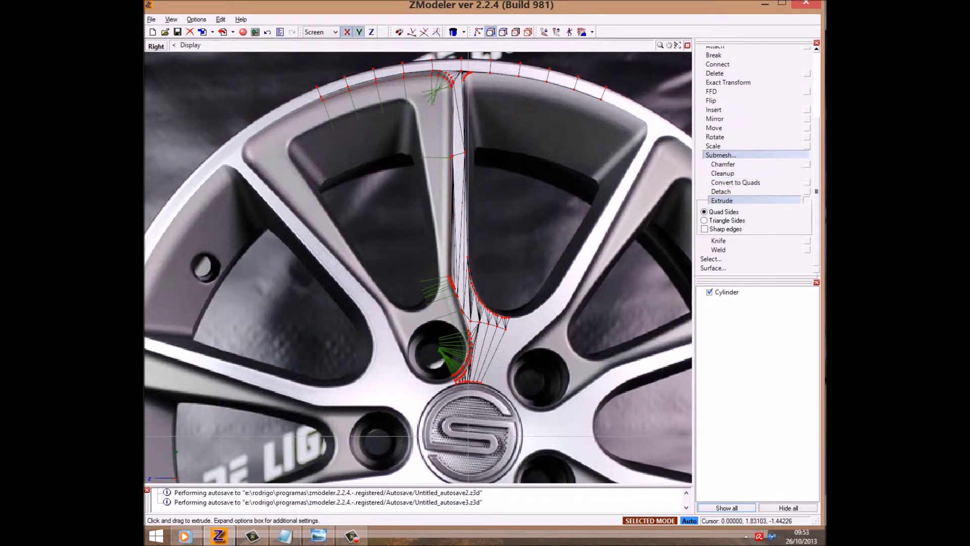
- Scale the new section outward over the left spoke and split into four views
click(713, 146)
drag(455, 227, 416, 233)
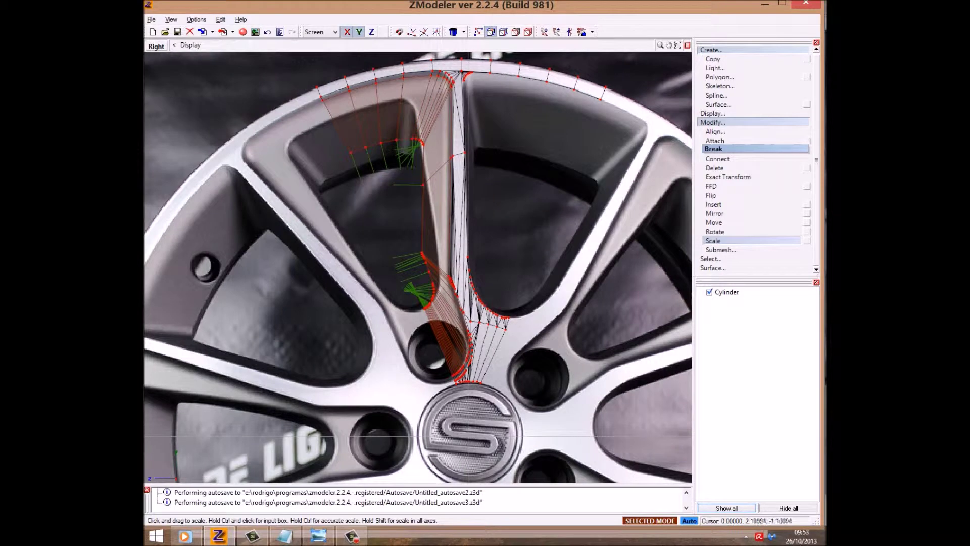
click(688, 45)
click(714, 223)
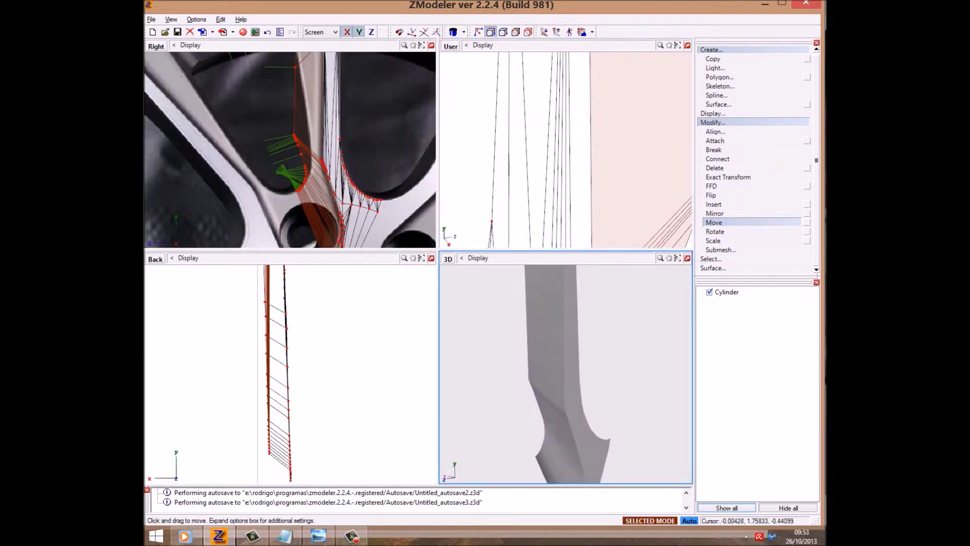
- Push the new section's vertices back in the Back view to form the recessed pocket wall
middle_drag(566, 374, 558, 376)
click(353, 374)
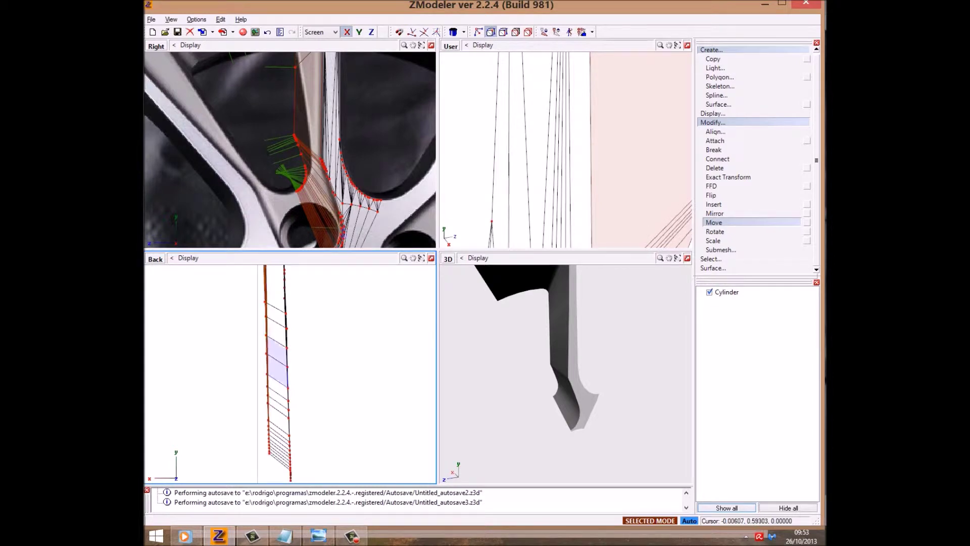
drag(276, 353, 212, 354)
click(485, 275)
middle_drag(485, 275, 471, 277)
click(318, 536)
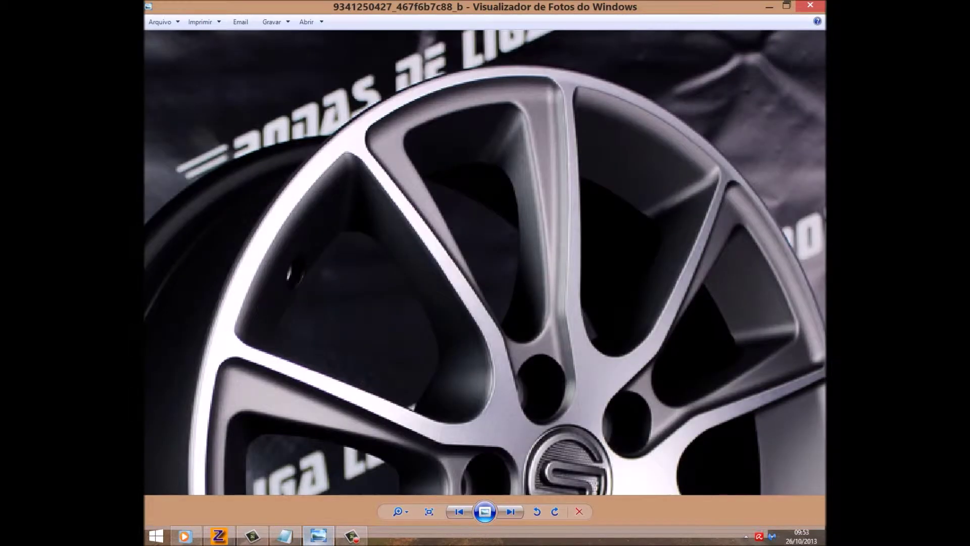
key(alt+Tab)
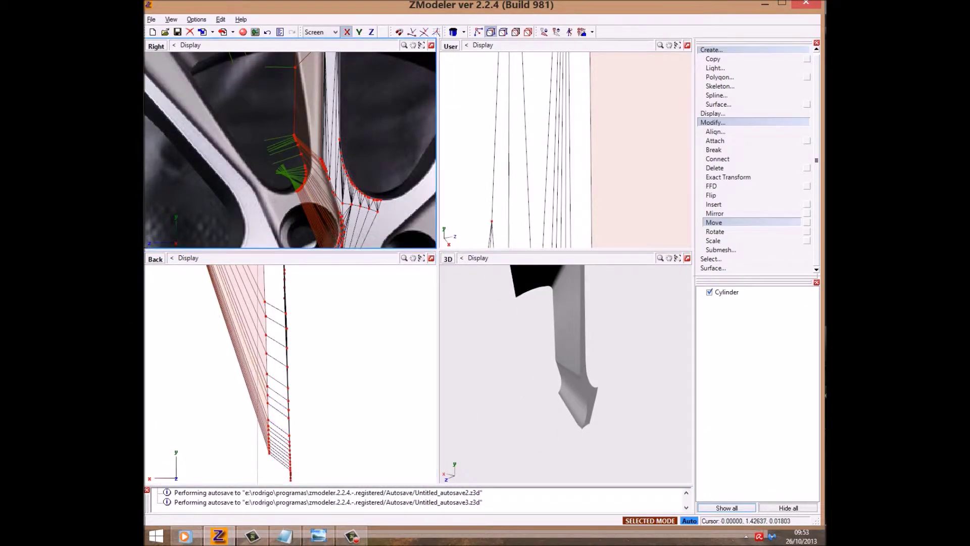
click(431, 45)
- Rotate the spoke-end polygons upward, shift rim polygons right, and pull corner vertices onto the spoke edge
scroll(358, 134, up, 2)
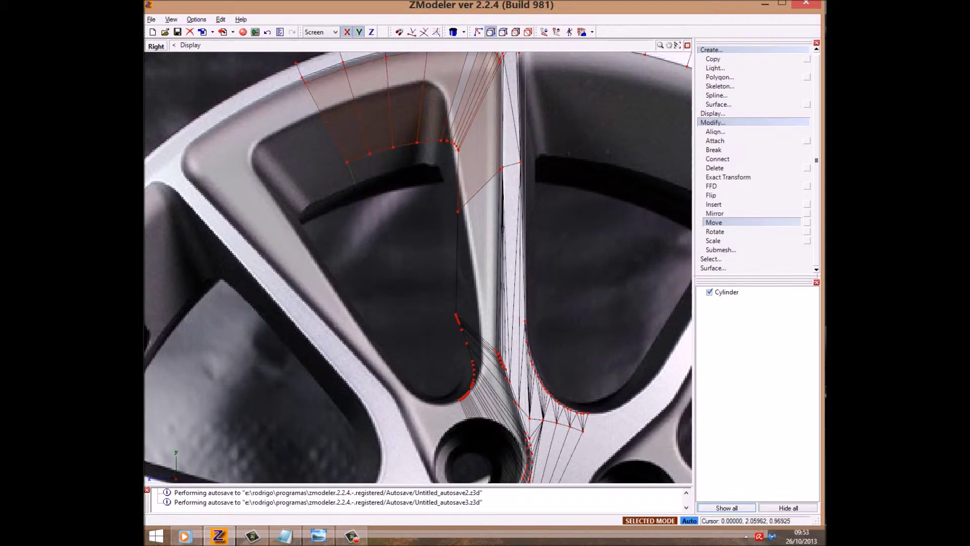
click(714, 230)
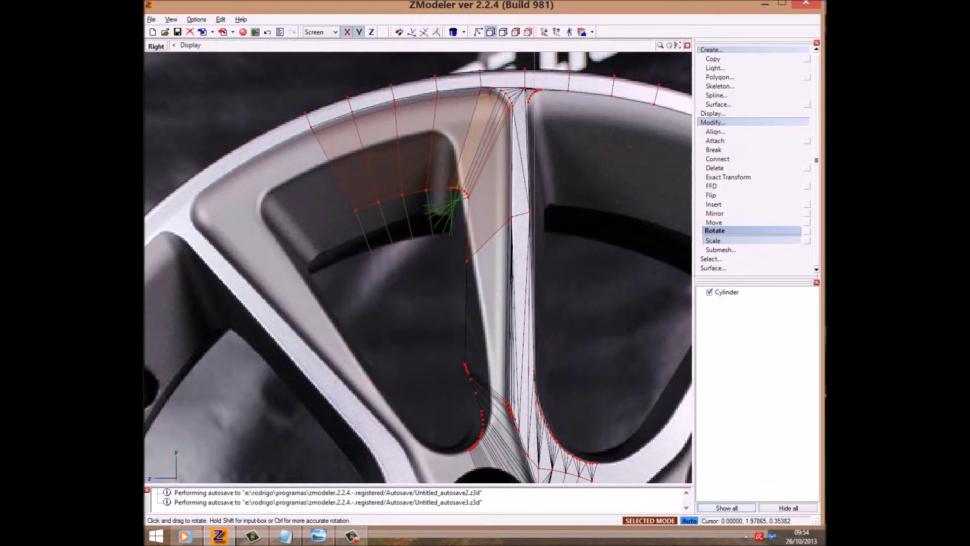
drag(457, 192, 475, 146)
click(714, 223)
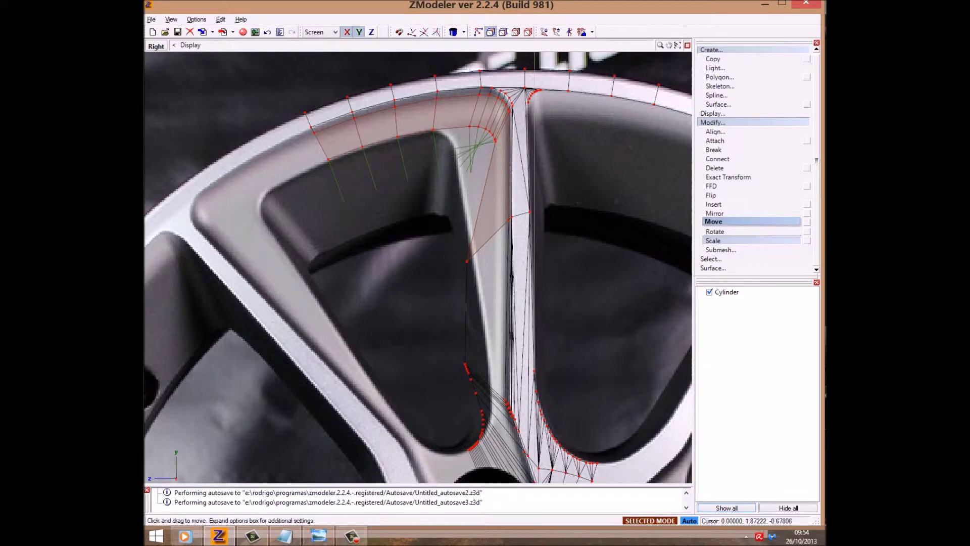
scroll(369, 122, up, 2)
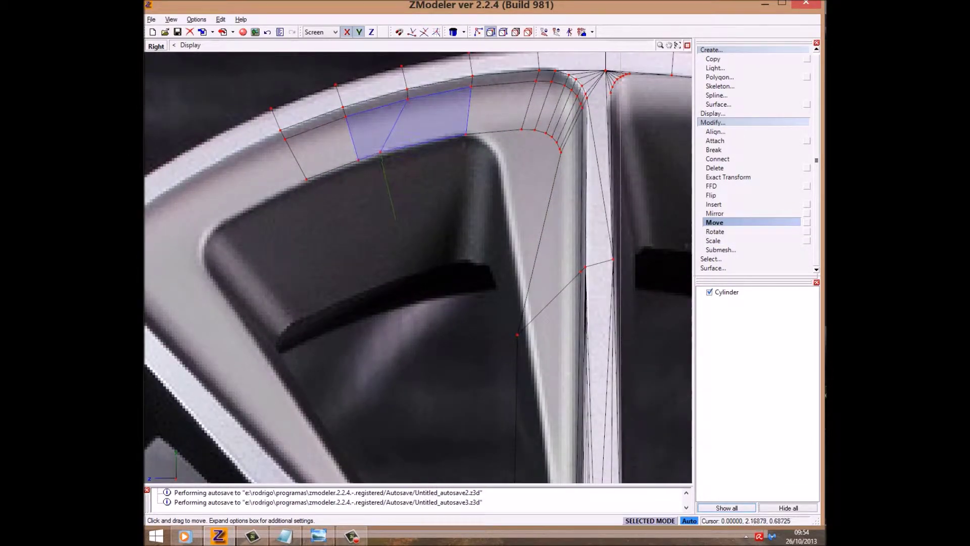
drag(407, 124, 470, 117)
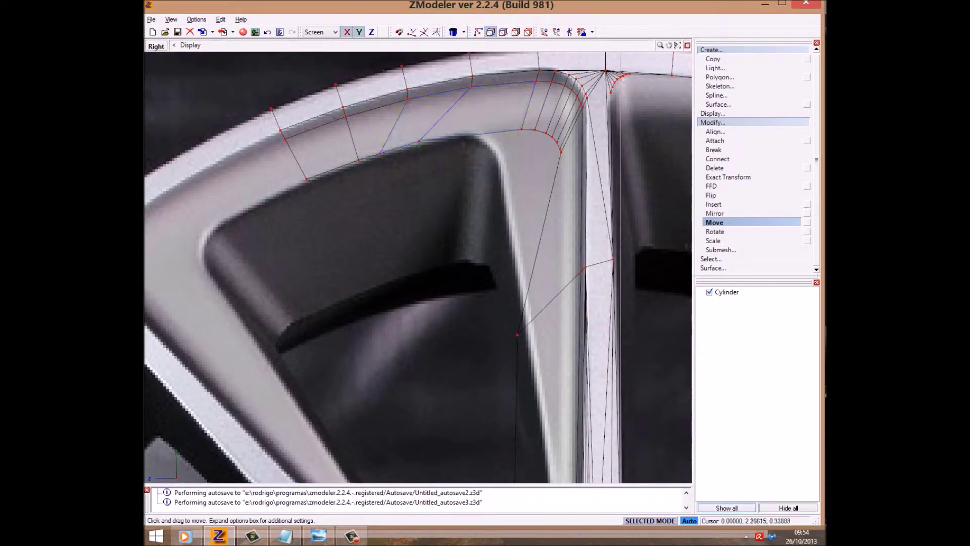
drag(529, 157, 469, 162)
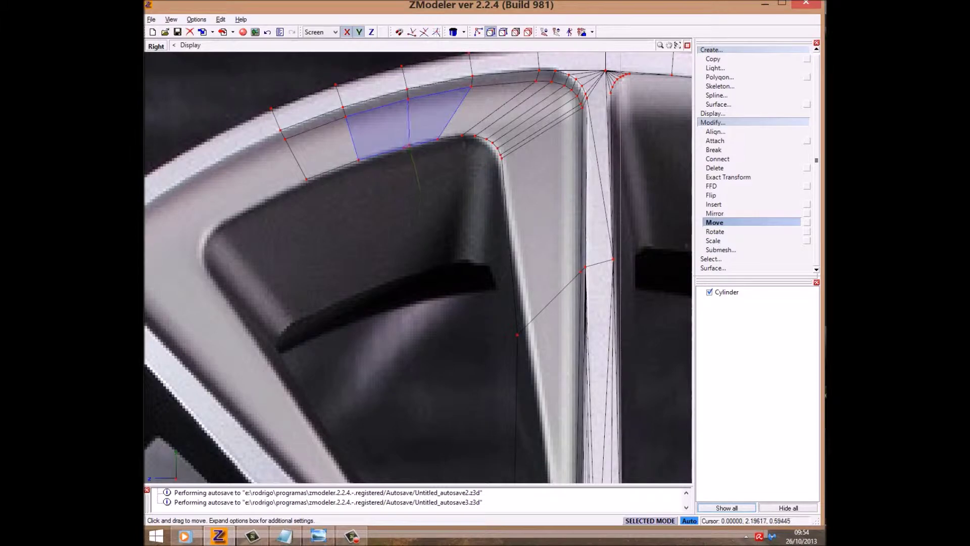
middle_drag(419, 268, 371, 155)
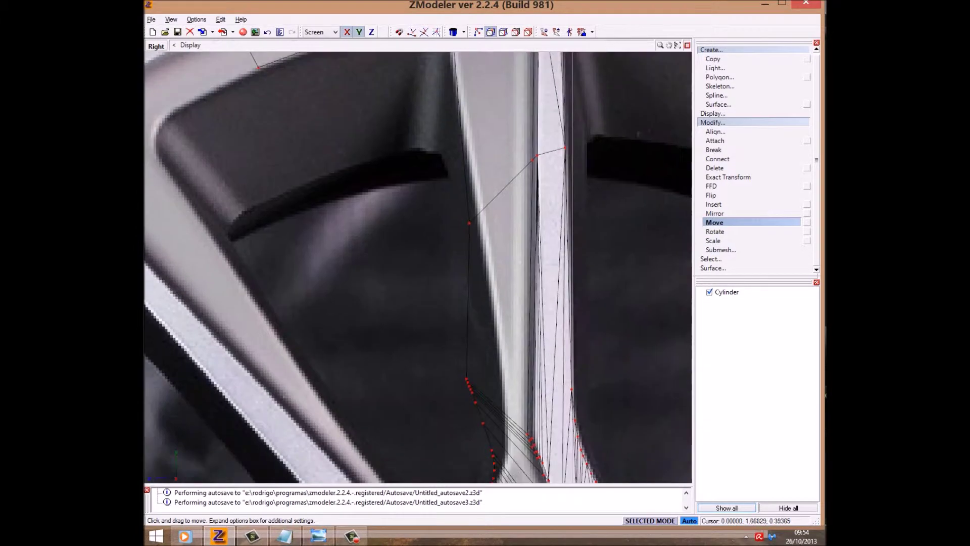
- Select the vertex chain along the spoke curve and nudge its ends onto the outline
drag(469, 223, 476, 221)
middle_drag(475, 221, 435, 71)
mouse_move(402, 197)
mouse_down()
mouse_move(427, 227)
mouse_move(477, 186)
mouse_move(462, 205)
mouse_up()
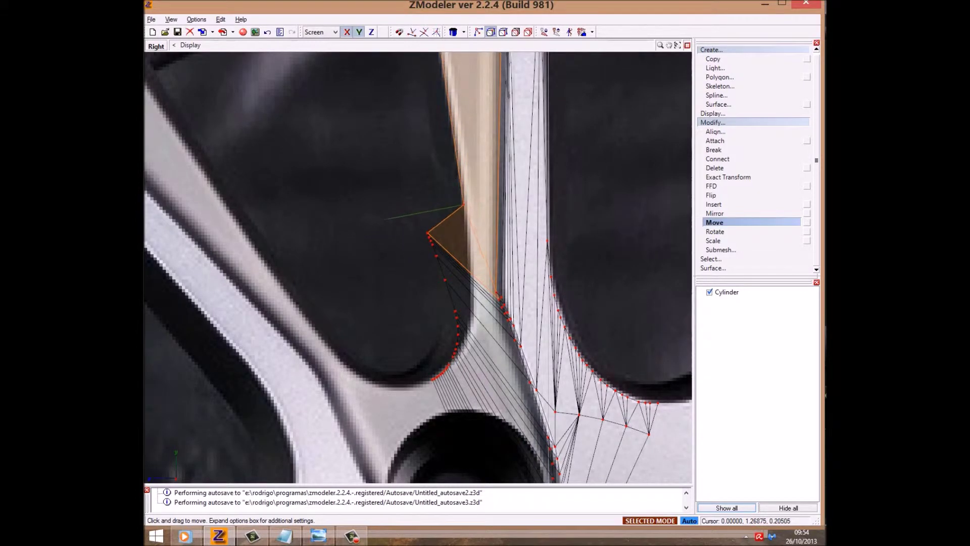
scroll(449, 371, up, 2)
scroll(450, 371, up, 2)
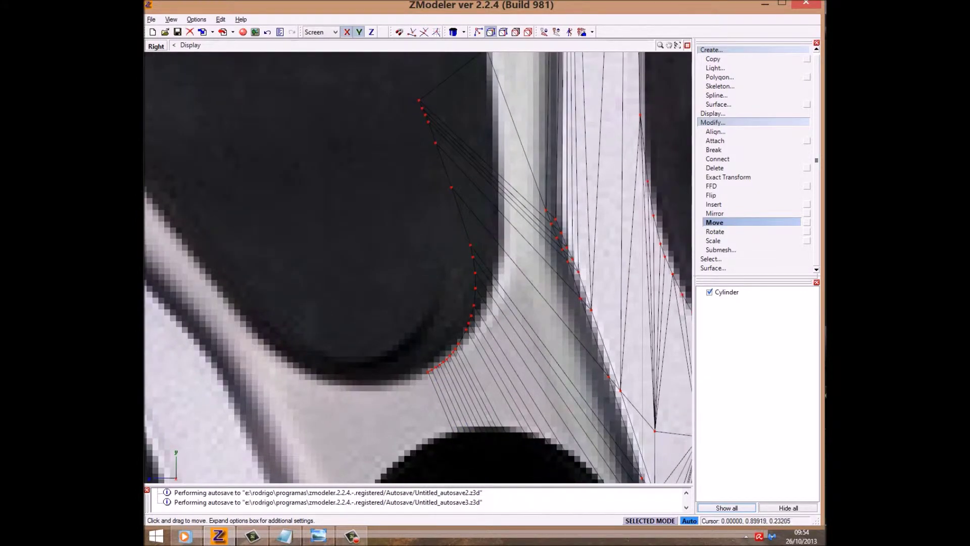
scroll(450, 371, up, 2)
scroll(450, 371, up, 2)
drag(384, 403, 384, 406)
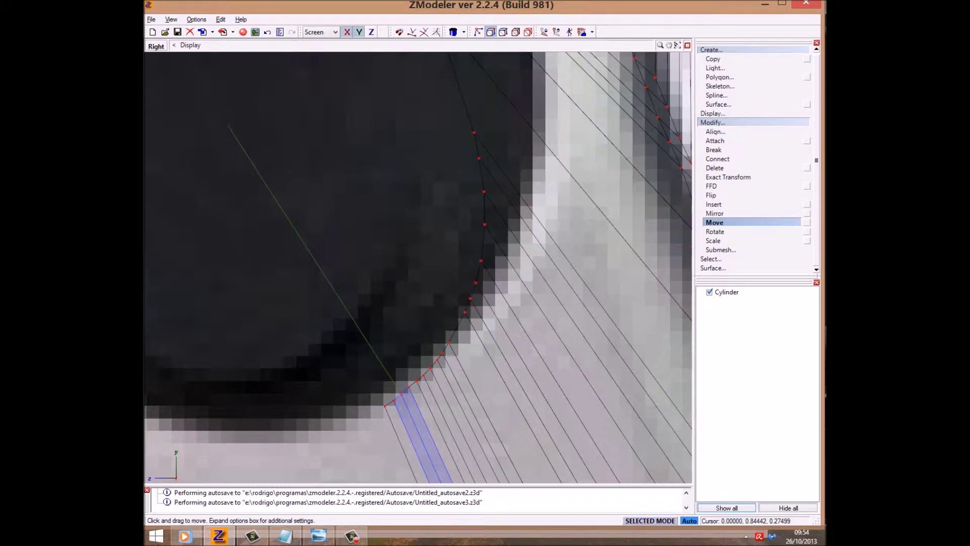
scroll(490, 279, down, 1)
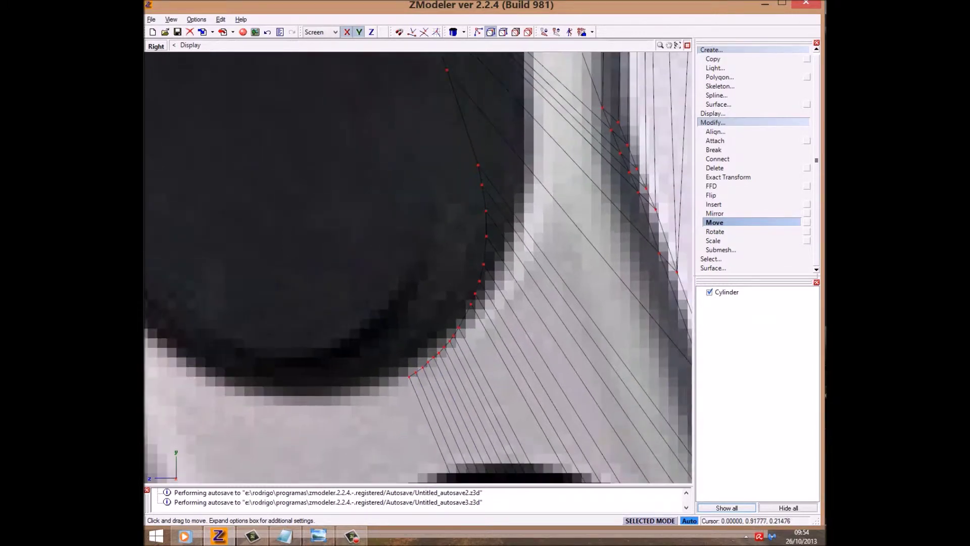
- Shift the pocket edge chain right and fit individual vertices along the dark hole's curved edge
drag(428, 198, 512, 313)
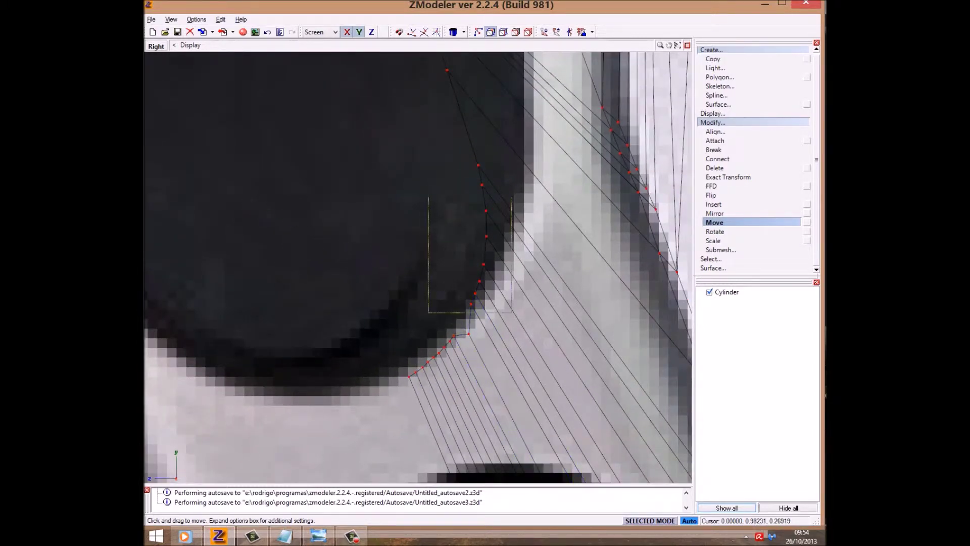
drag(485, 233, 517, 230)
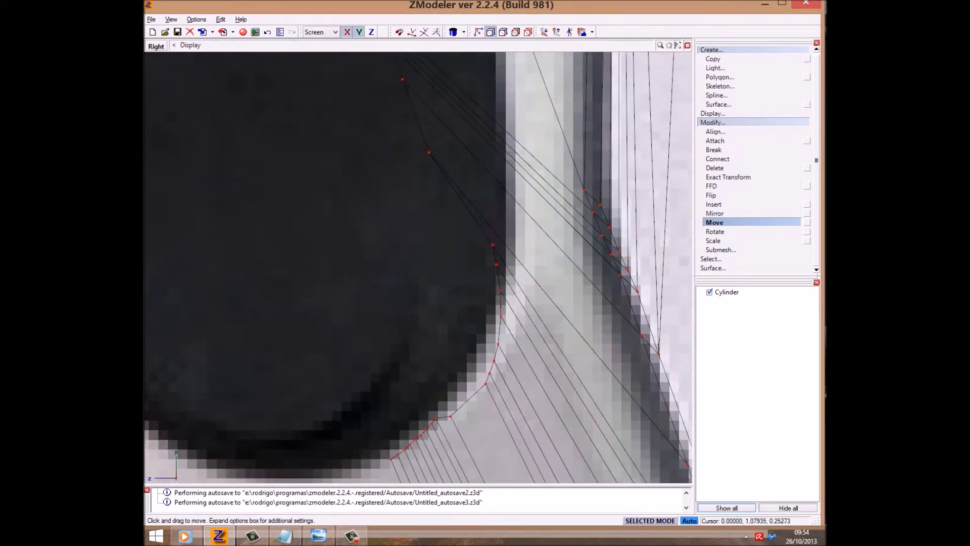
drag(429, 152, 507, 202)
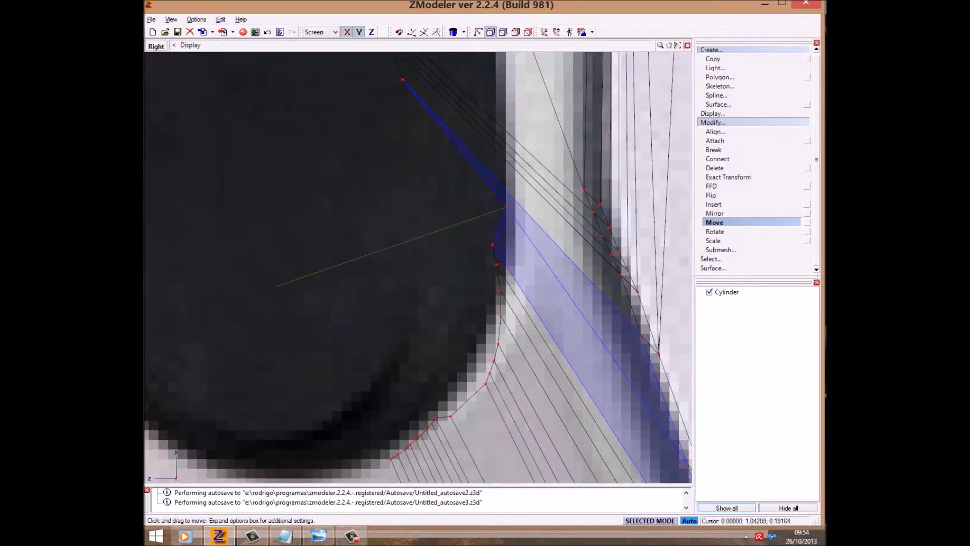
scroll(418, 268, up, 2)
drag(487, 274, 496, 360)
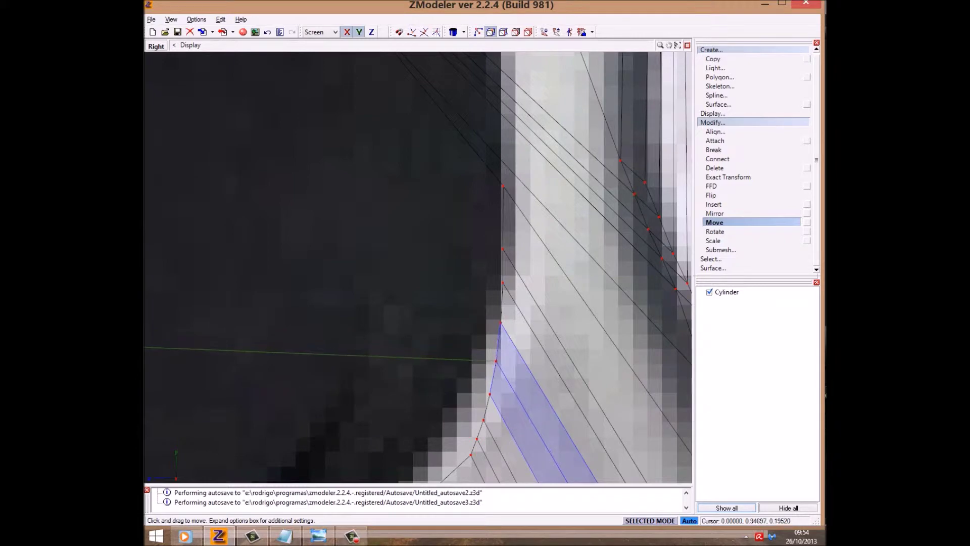
middle_drag(495, 360, 510, 252)
mouse_move(485, 347)
mouse_down()
mouse_move(471, 354)
mouse_move(488, 330)
mouse_up()
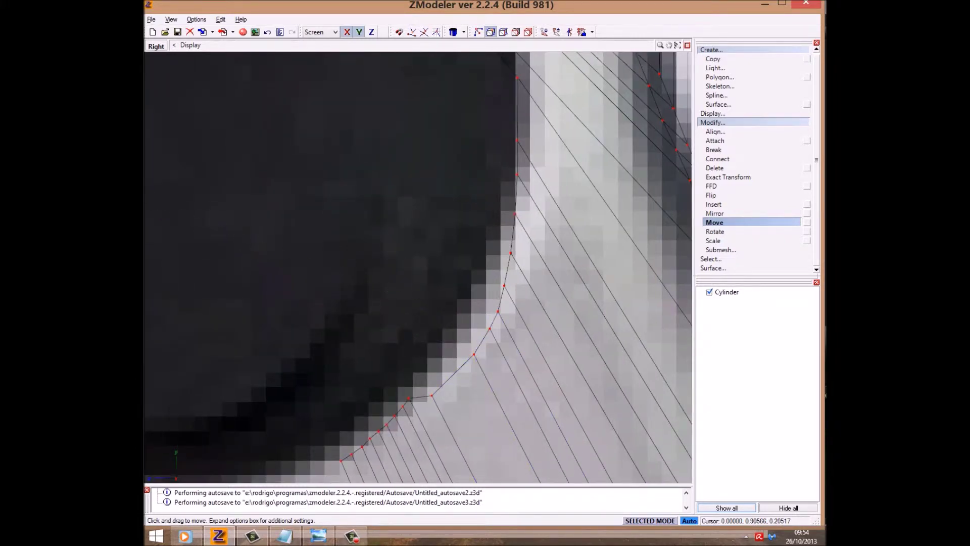
drag(490, 329, 489, 325)
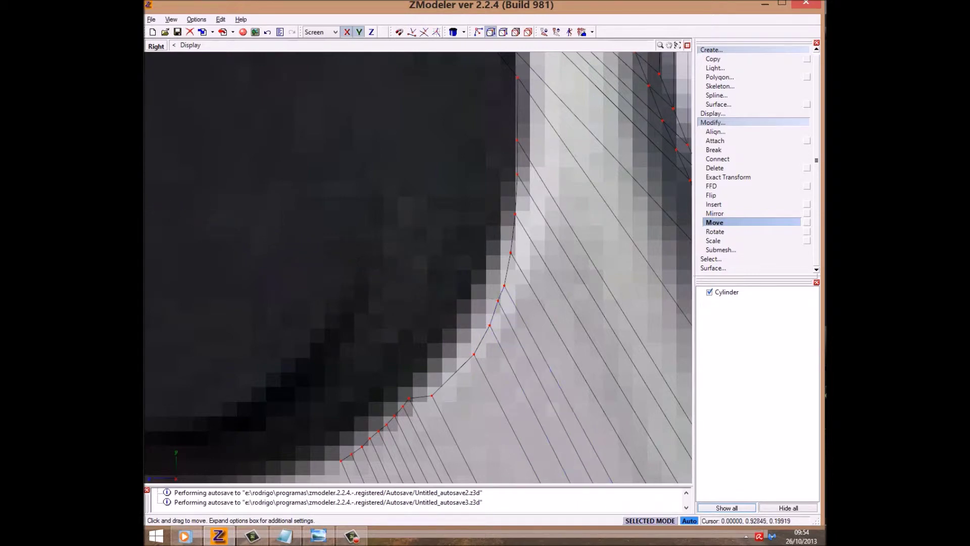
scroll(463, 245, down, 2)
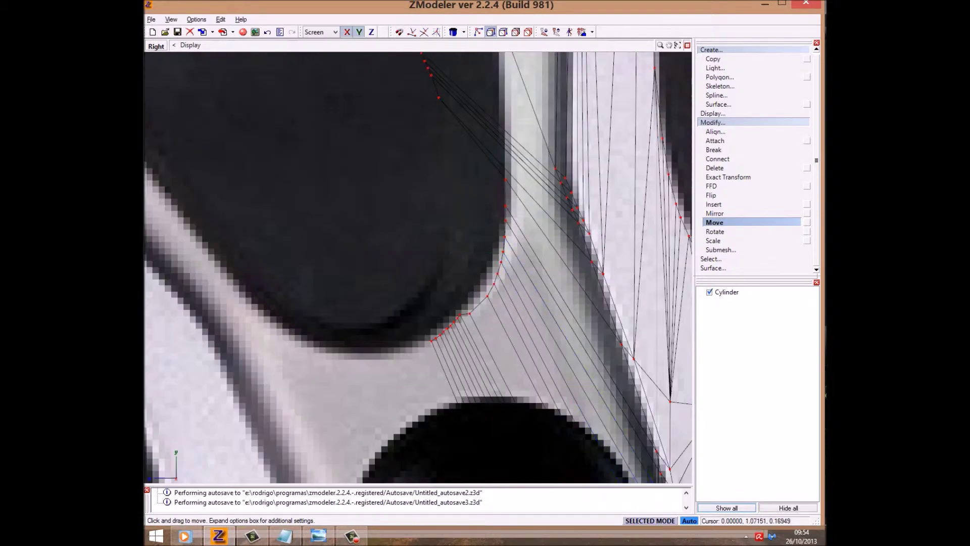
- Box-select the vertices clustered near the corner, then clear the selection
scroll(463, 245, up, 3)
drag(405, 184, 465, 269)
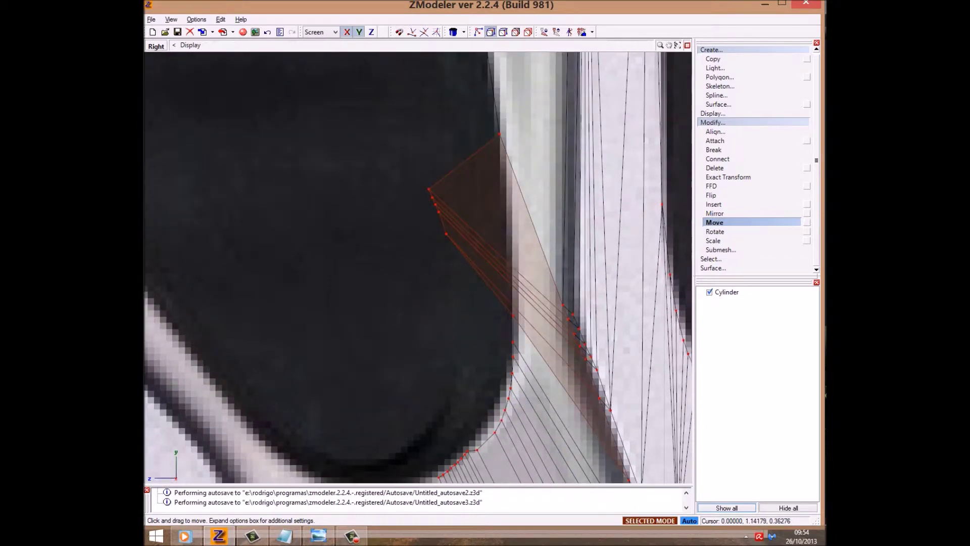
scroll(448, 195, up, 1)
key(space)
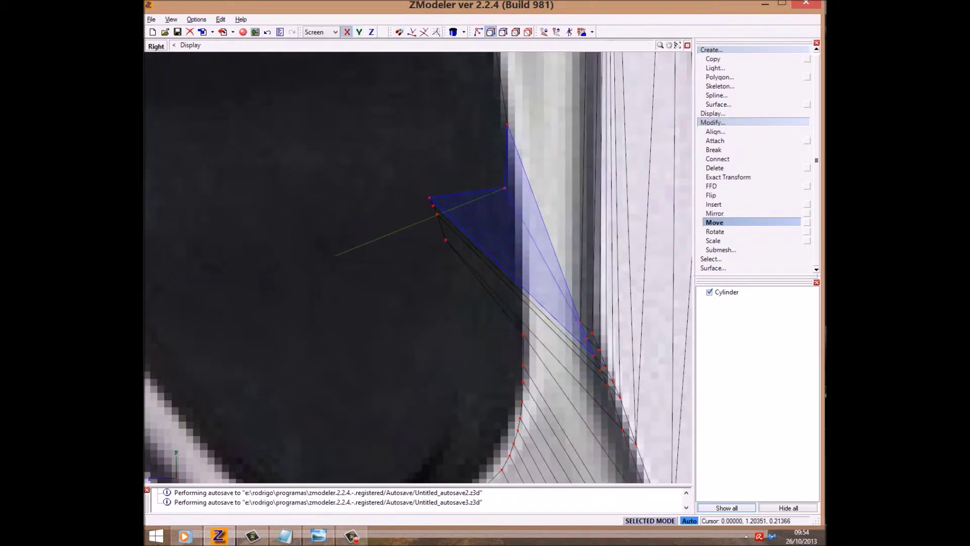
- Move the stray vertices onto the spoke's straight edge, undoing one misplaced move
drag(505, 188, 512, 188)
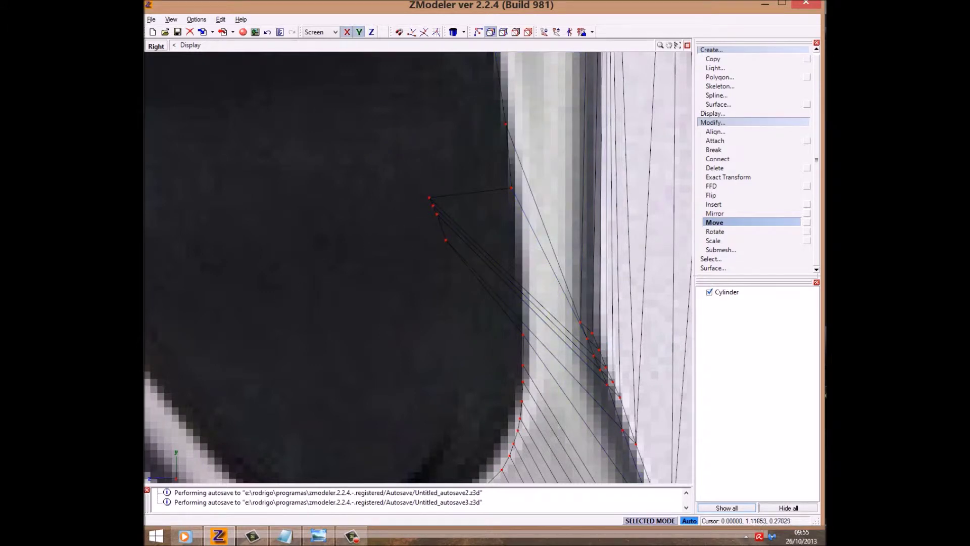
drag(445, 240, 522, 314)
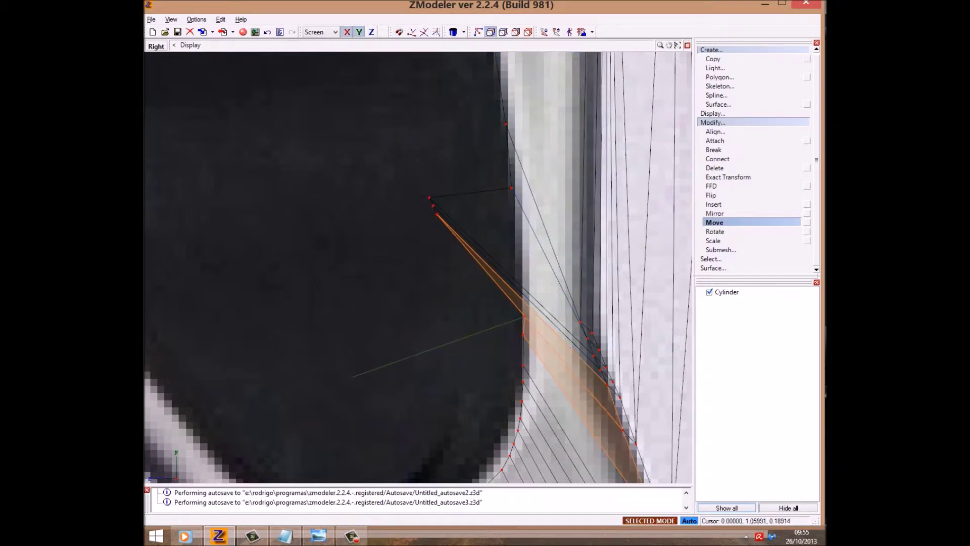
key(ctrl+z)
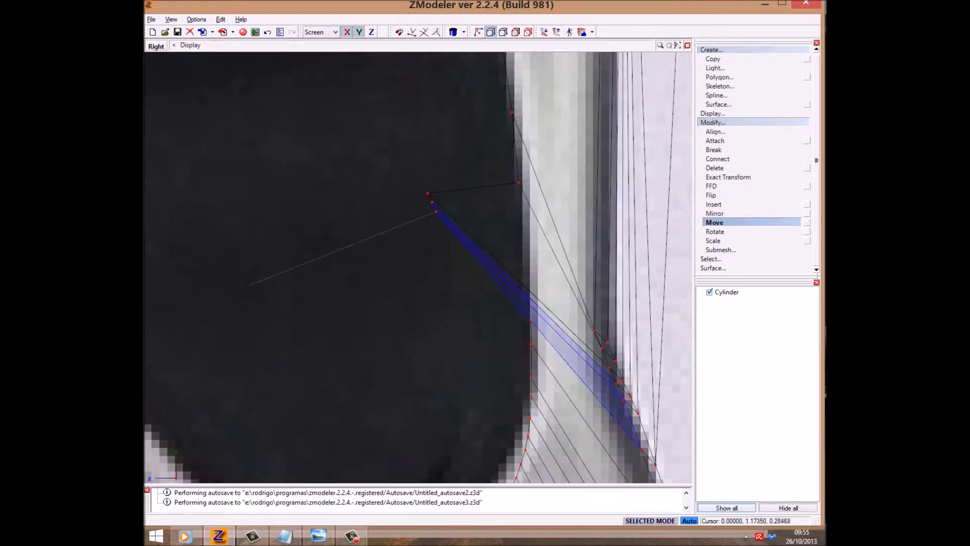
drag(435, 211, 522, 229)
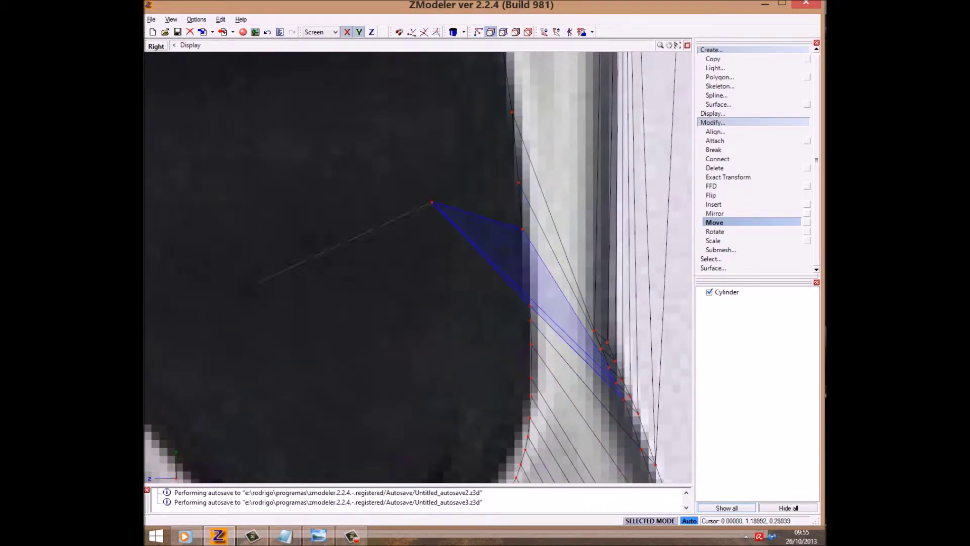
drag(524, 281, 526, 273)
scroll(546, 271, up, 2)
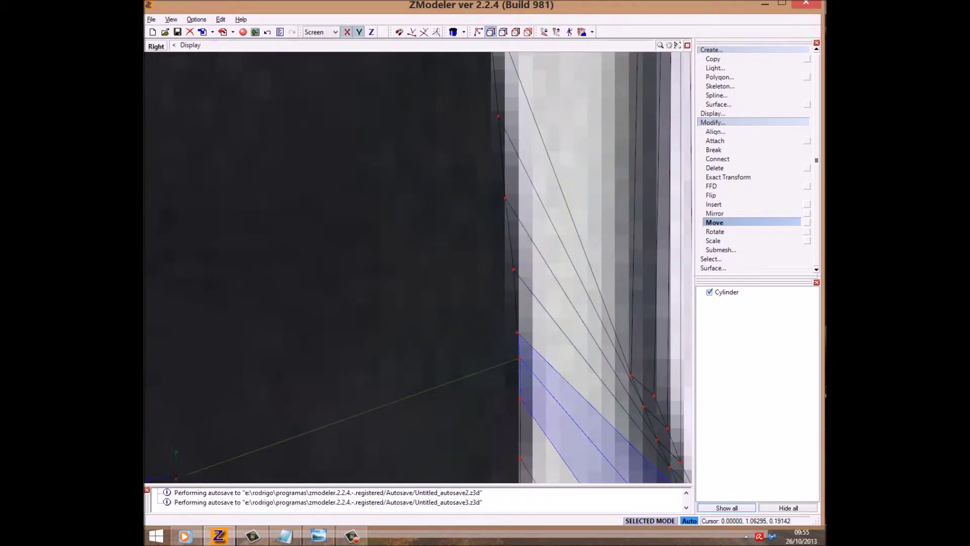
scroll(521, 353, down, 2)
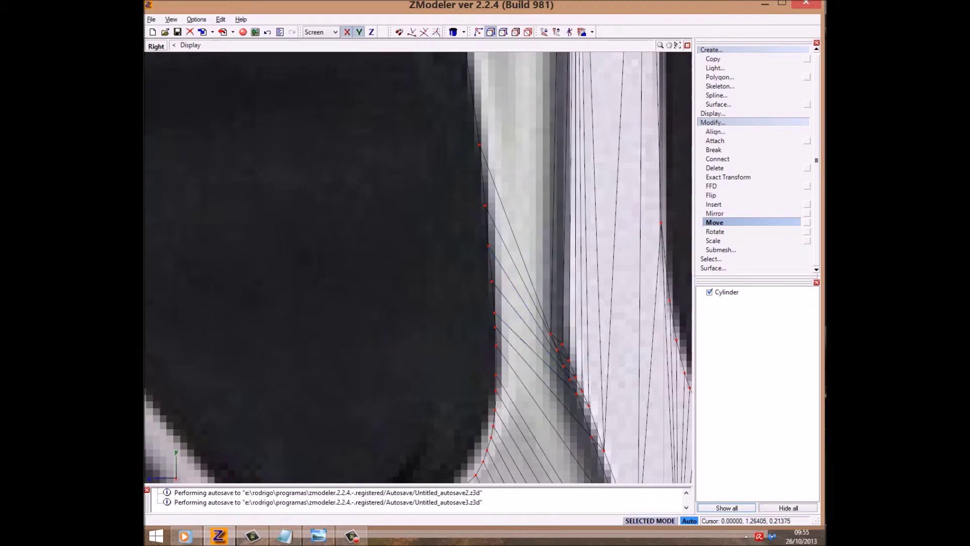
scroll(329, 172, down, 3)
scroll(329, 172, up, 2)
scroll(328, 172, up, 2)
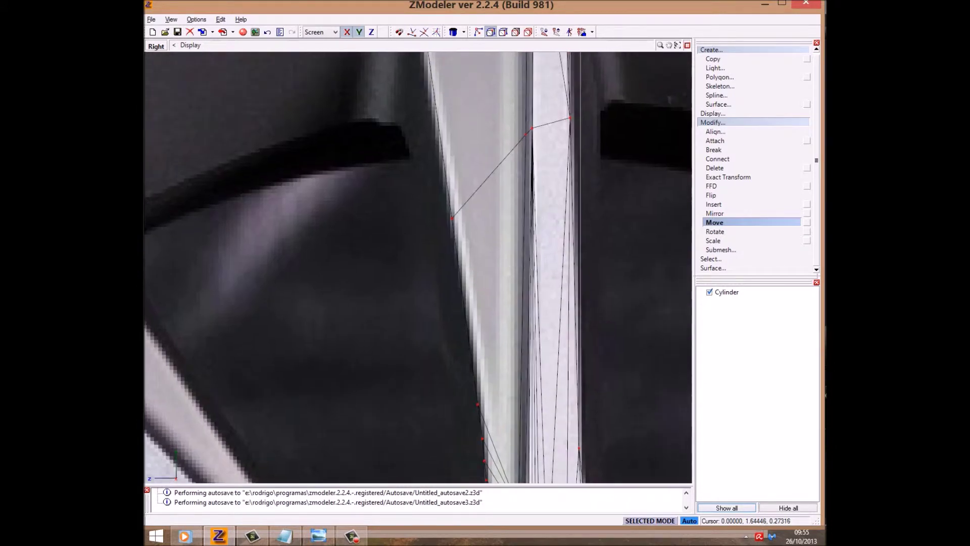
scroll(445, 232, down, 3)
scroll(447, 236, up, 2)
scroll(447, 236, up, 2)
scroll(447, 236, up, 1)
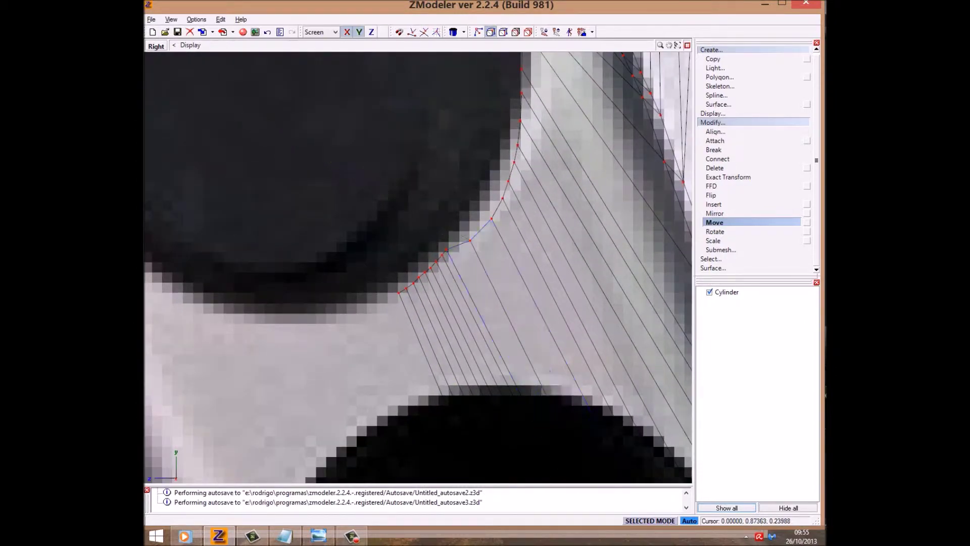
- Straighten the edge and fit the middle and lower curve vertices to the hole's outline
scroll(447, 236, up, 2)
drag(427, 263, 438, 274)
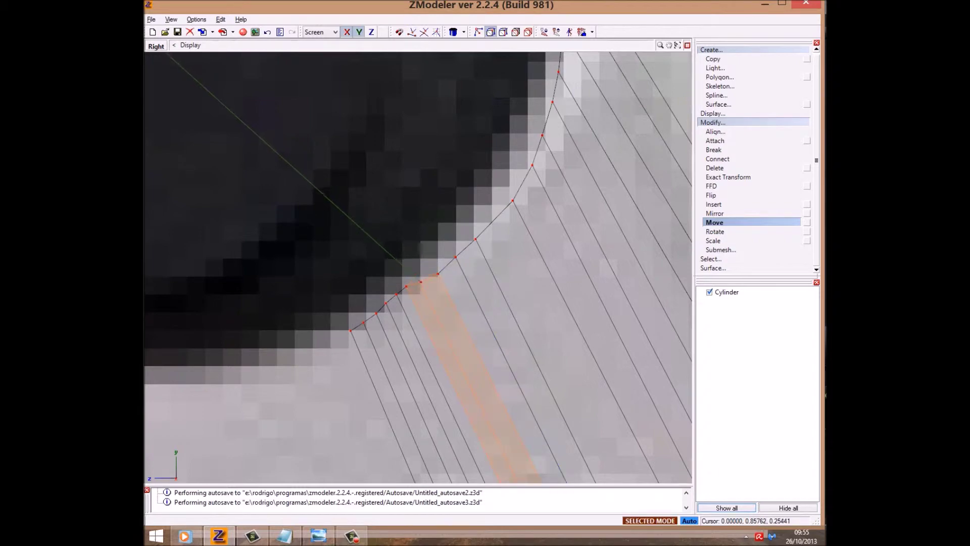
drag(475, 239, 490, 224)
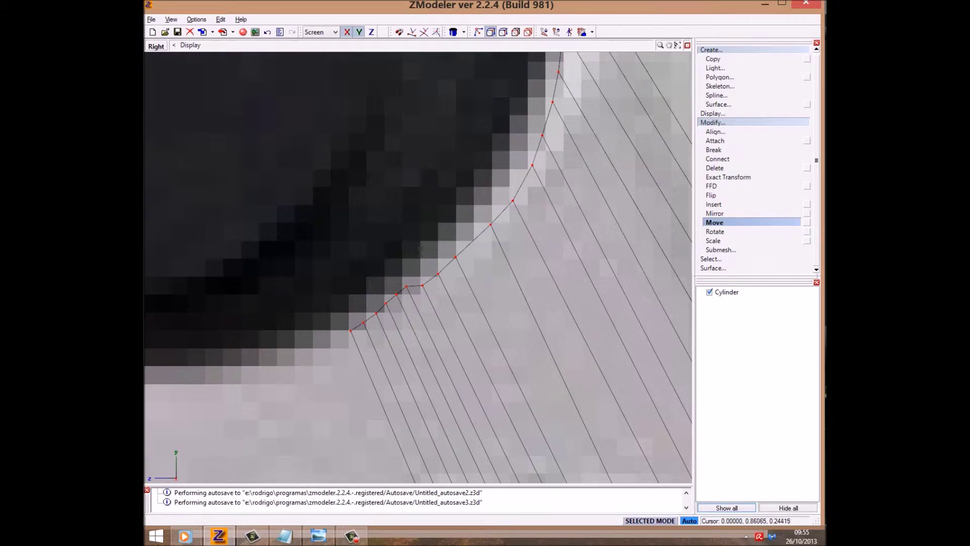
drag(456, 258, 471, 245)
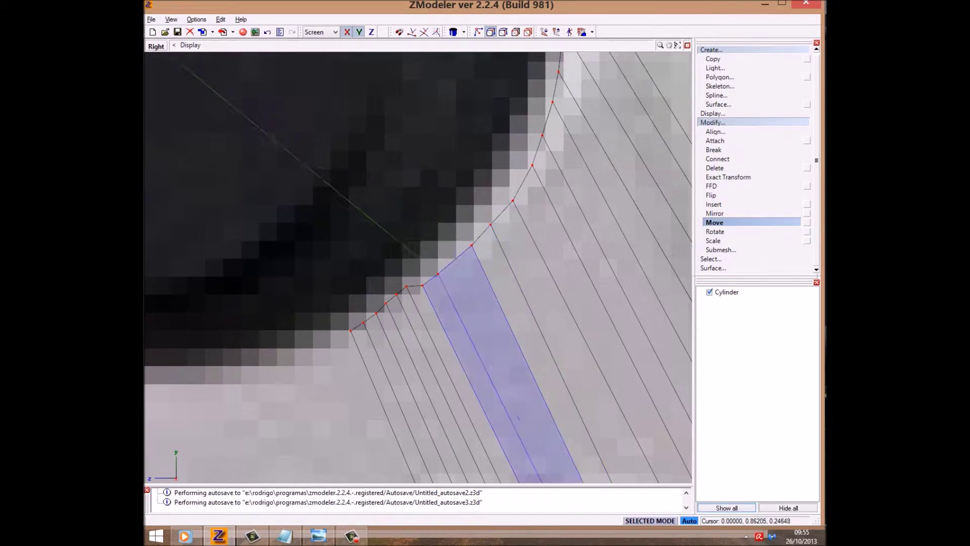
mouse_move(438, 274)
mouse_down()
mouse_move(452, 264)
mouse_move(433, 278)
mouse_up()
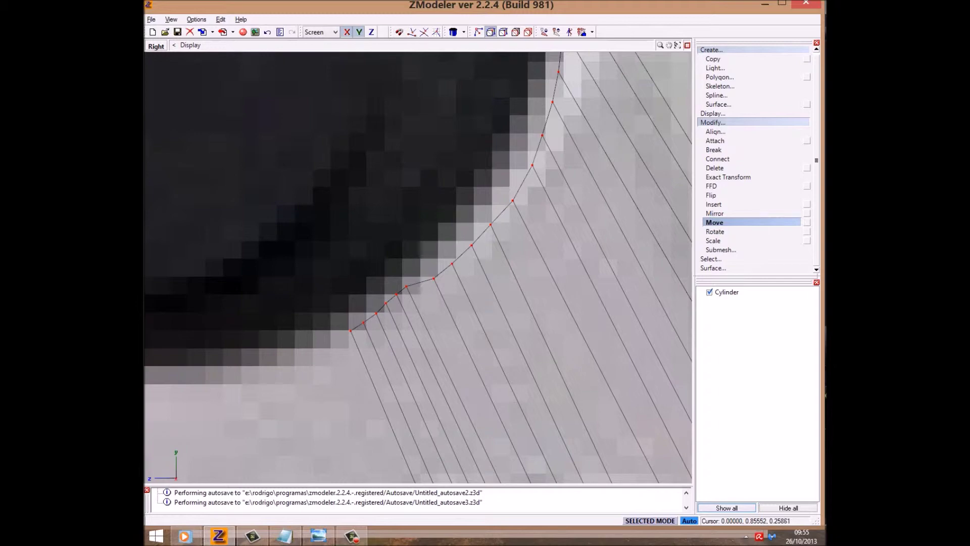
drag(406, 286, 419, 289)
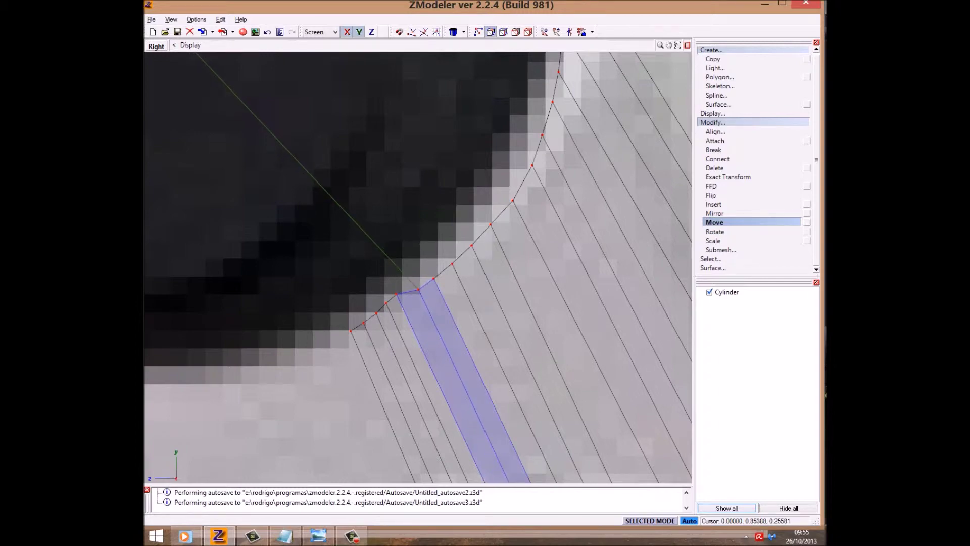
drag(350, 331, 352, 344)
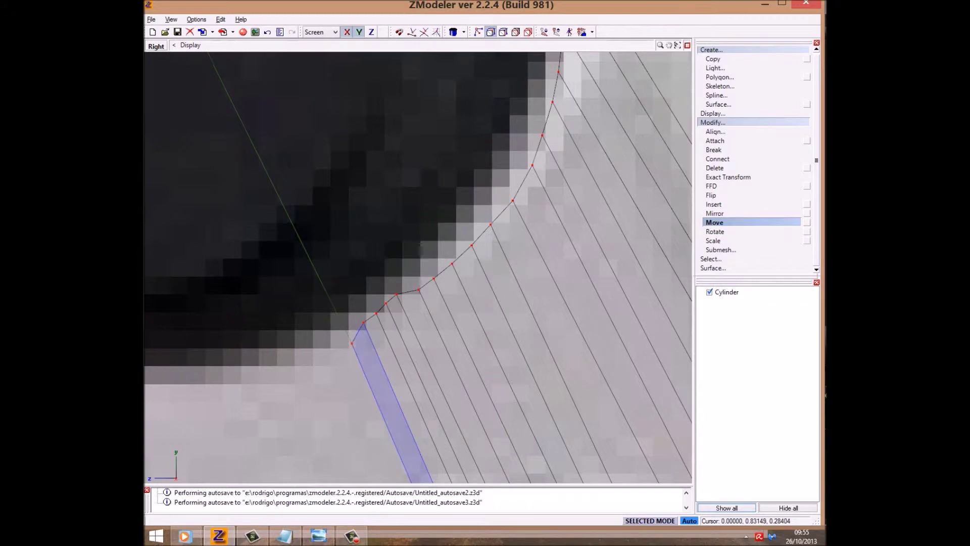
drag(397, 294, 407, 300)
- Refine the upper and bottom curve vertices on the outline, zooming to check the fit
drag(512, 201, 518, 187)
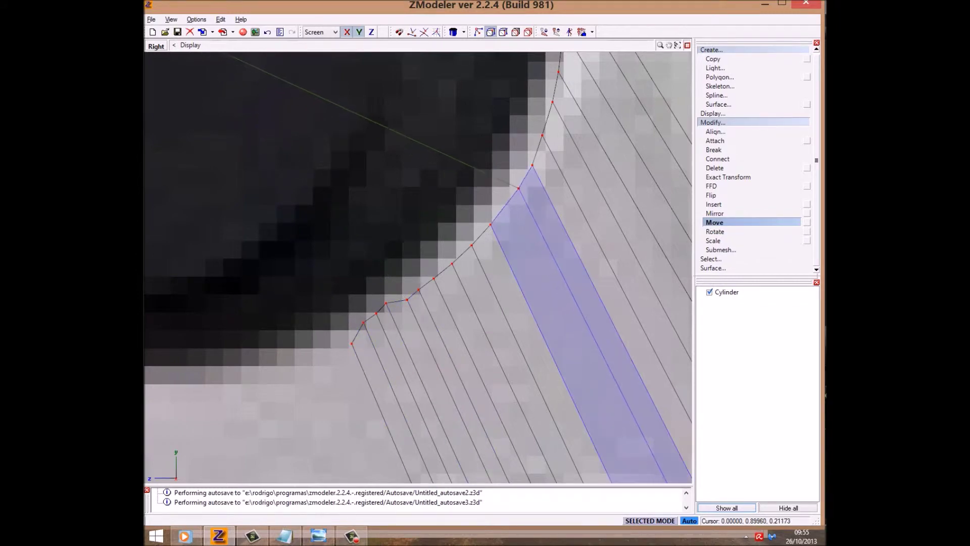
drag(490, 224, 498, 212)
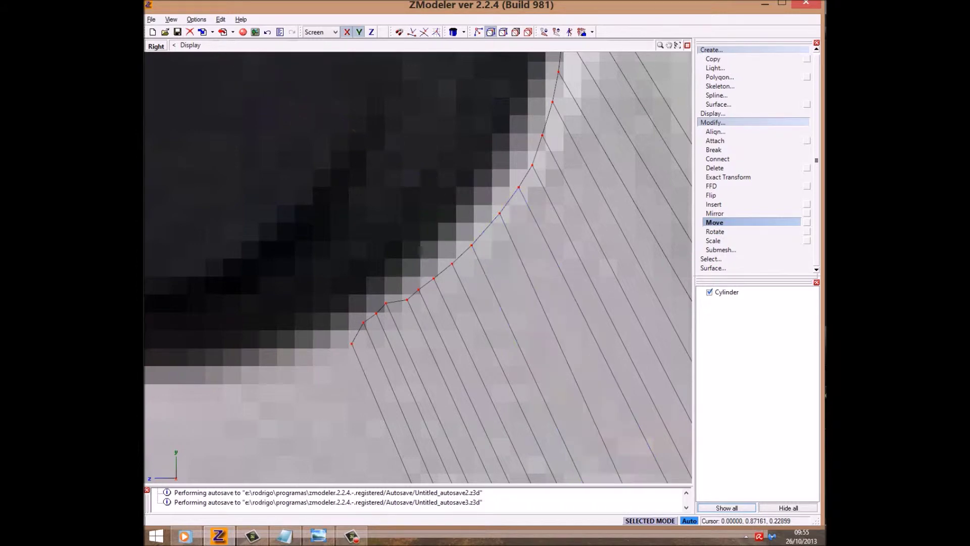
drag(472, 245, 483, 233)
mouse_move(453, 263)
mouse_down()
mouse_move(467, 251)
mouse_move(415, 293)
mouse_up()
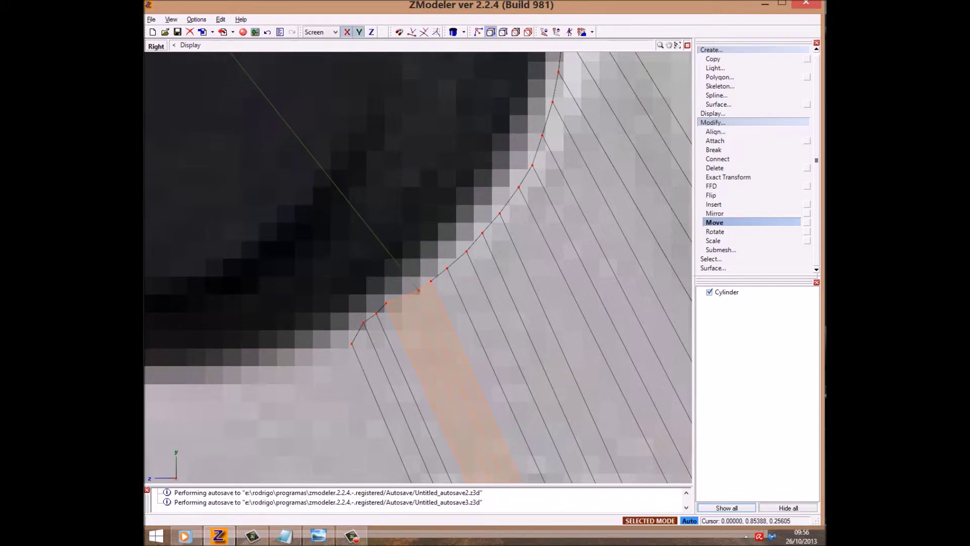
mouse_move(386, 303)
mouse_down()
mouse_move(401, 304)
mouse_move(369, 325)
mouse_up()
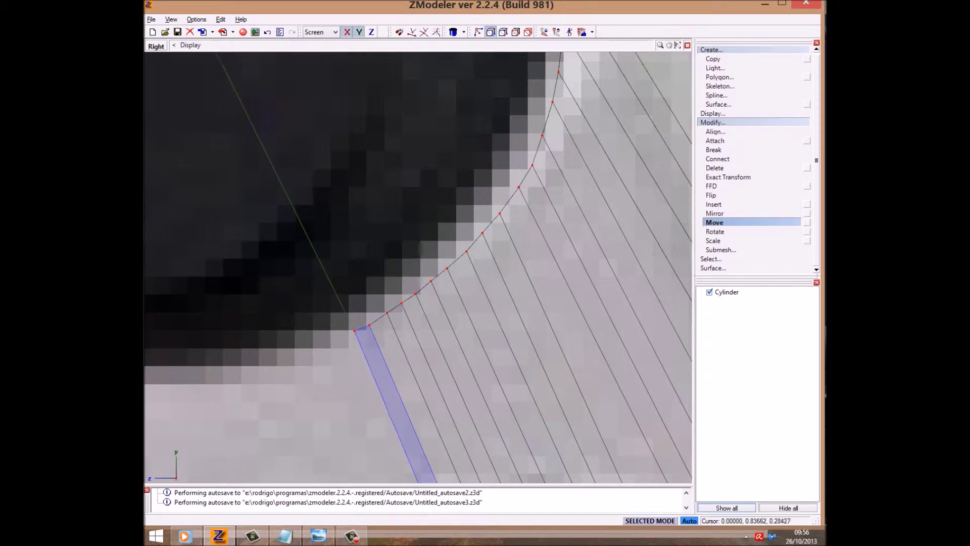
drag(352, 344, 354, 331)
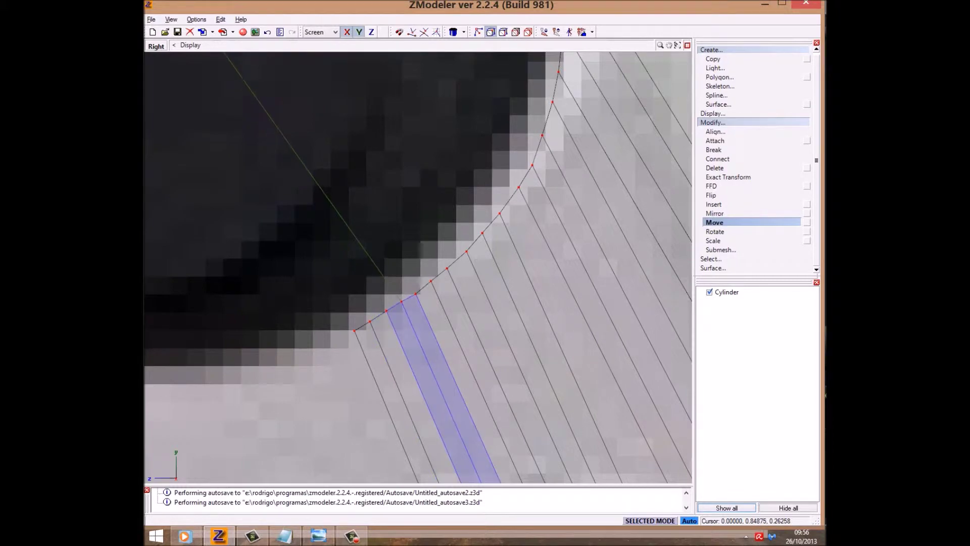
scroll(415, 293, down, 3)
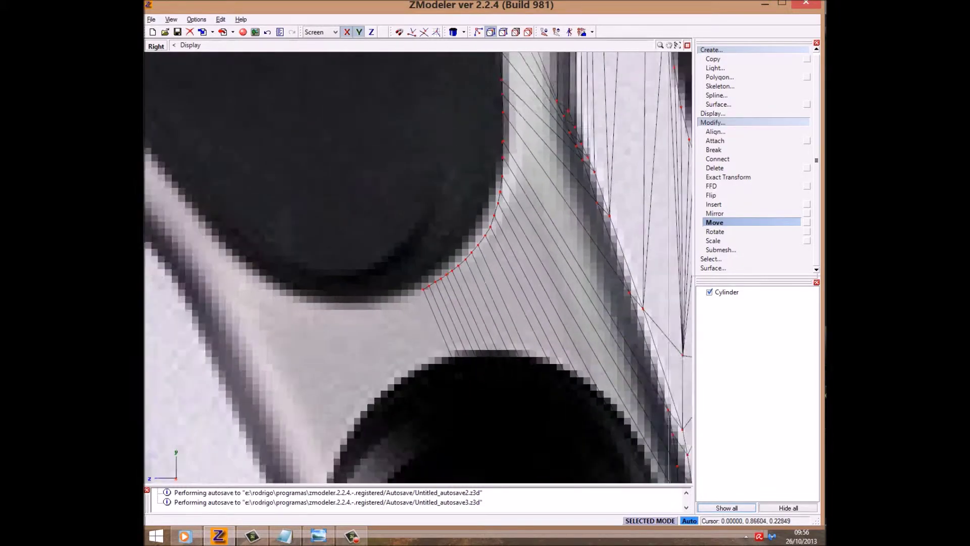
scroll(416, 293, up, 3)
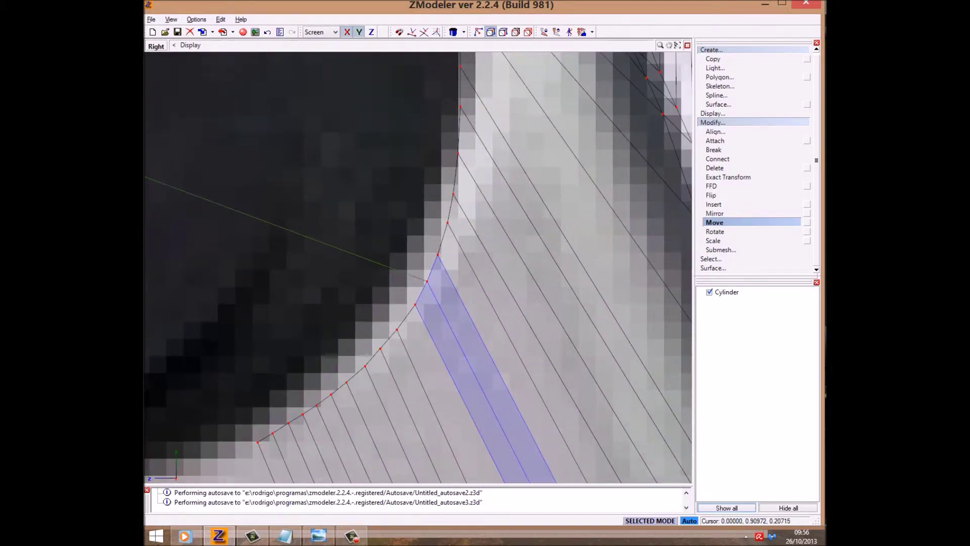
scroll(427, 283, down, 3)
scroll(427, 283, down, 5)
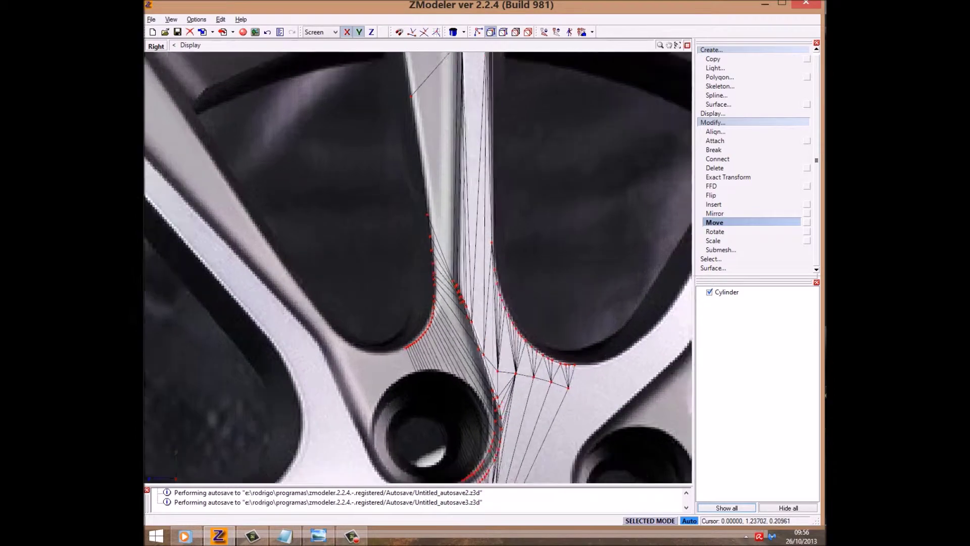
scroll(427, 283, up, 3)
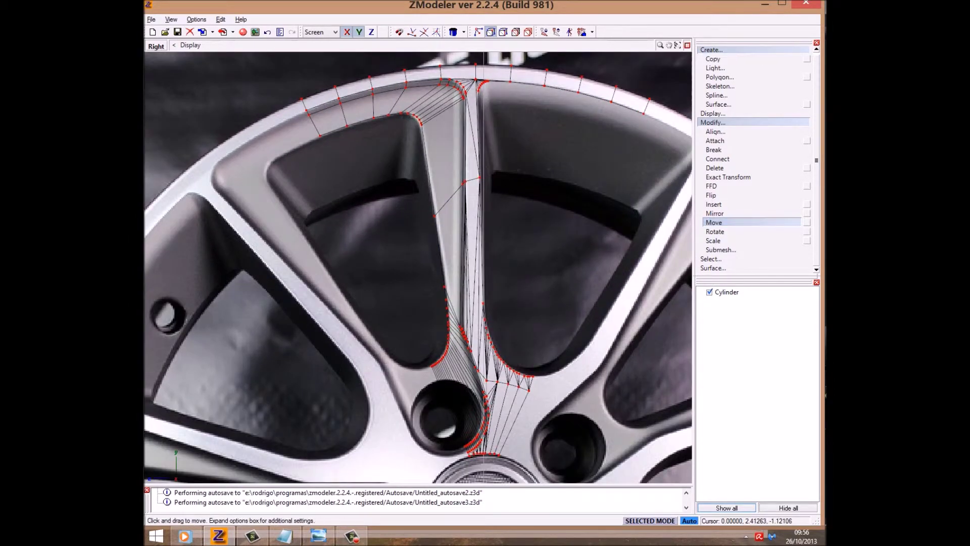
scroll(427, 283, down, 3)
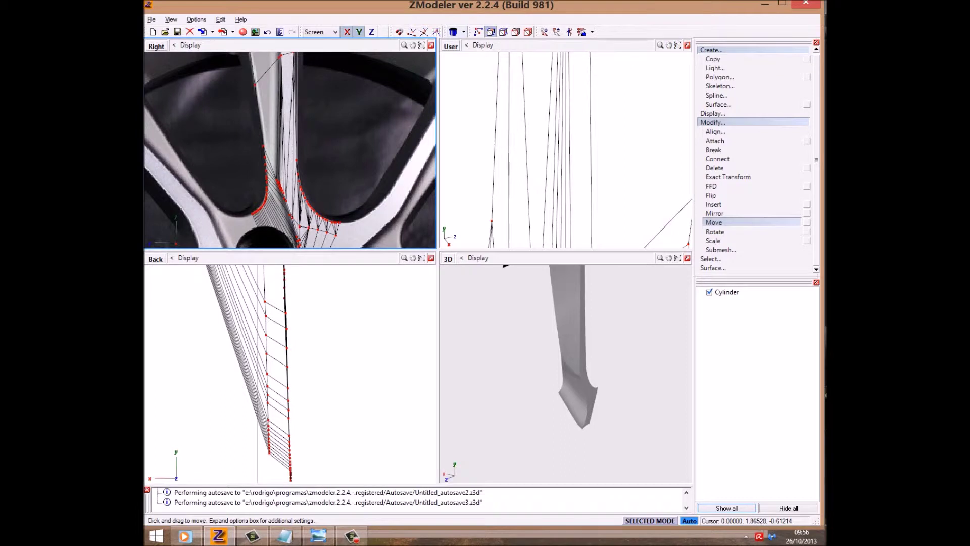
- Inspect the spoke in 3D in object mode, maximize the Right view, and begin a Notepad note
key(4)
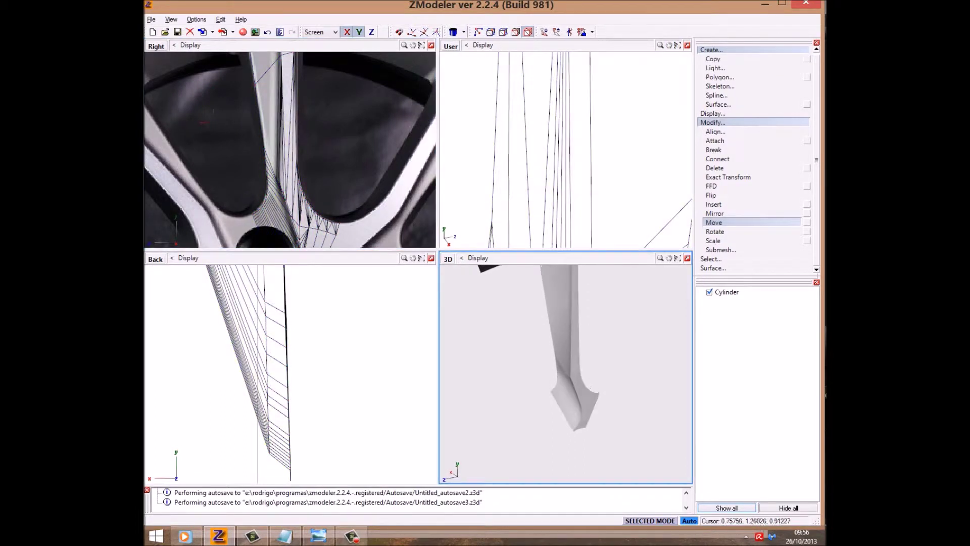
middle_drag(566, 374, 581, 354)
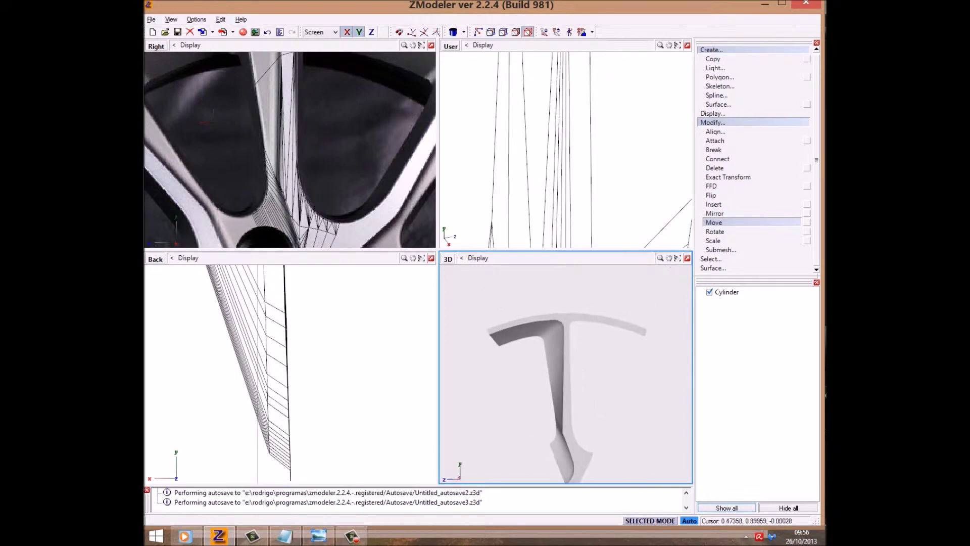
key(alt+w)
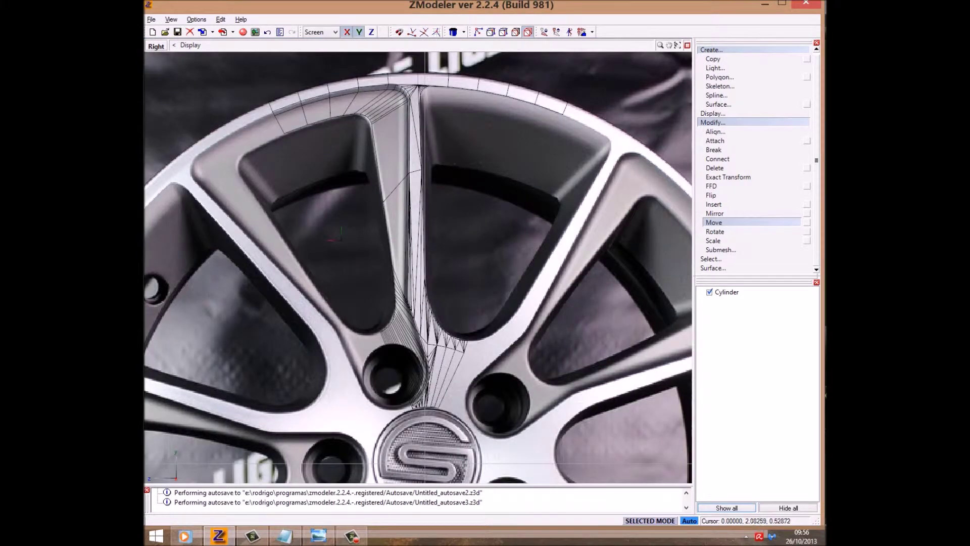
scroll(418, 268, up, 2)
key(alt+Tab)
text(A)
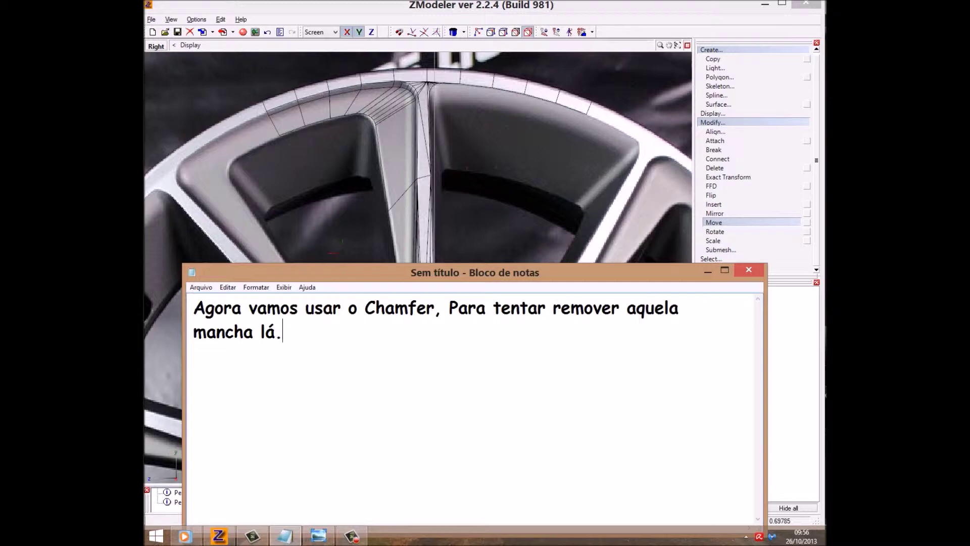
- Set up the Submesh Chamfer tool with distance 0.010 and detail 3
click(722, 250)
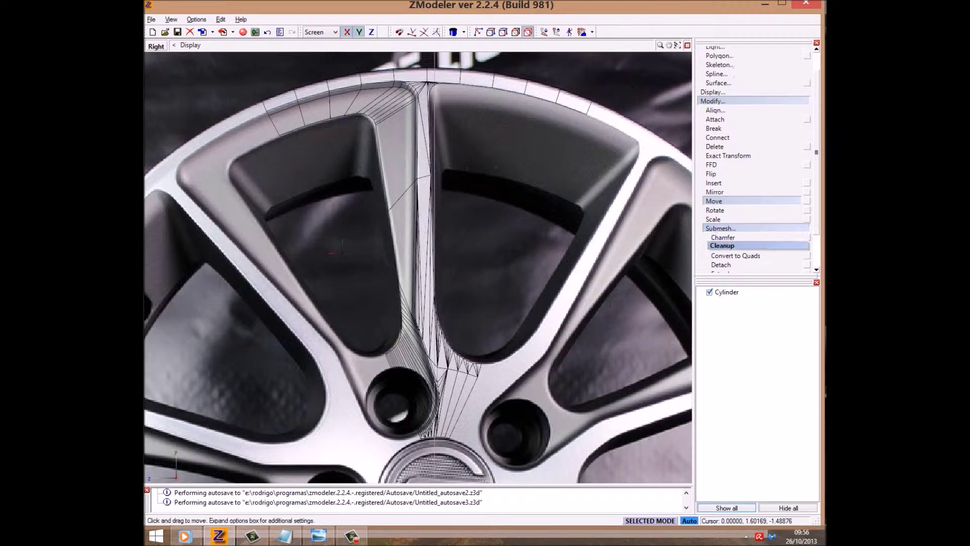
drag(799, 221, 791, 220)
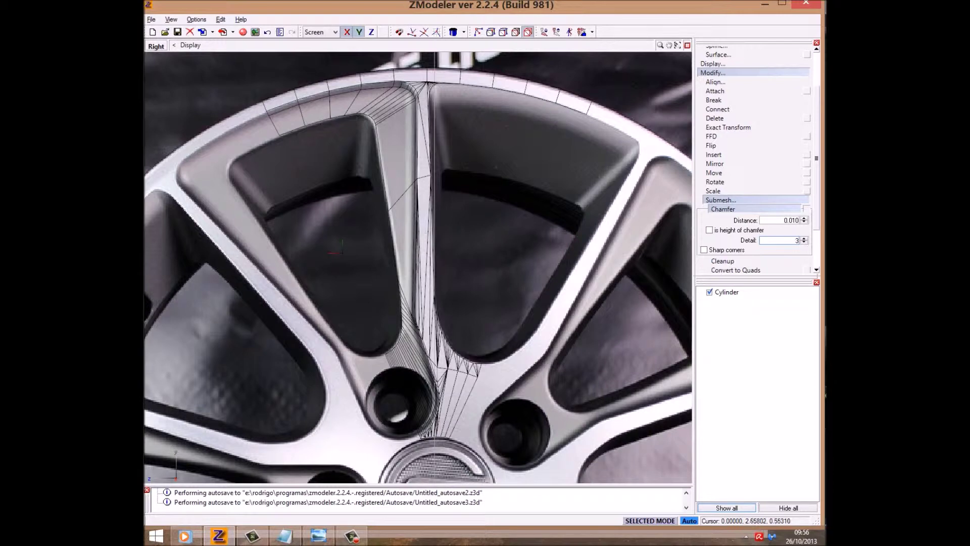
key(2)
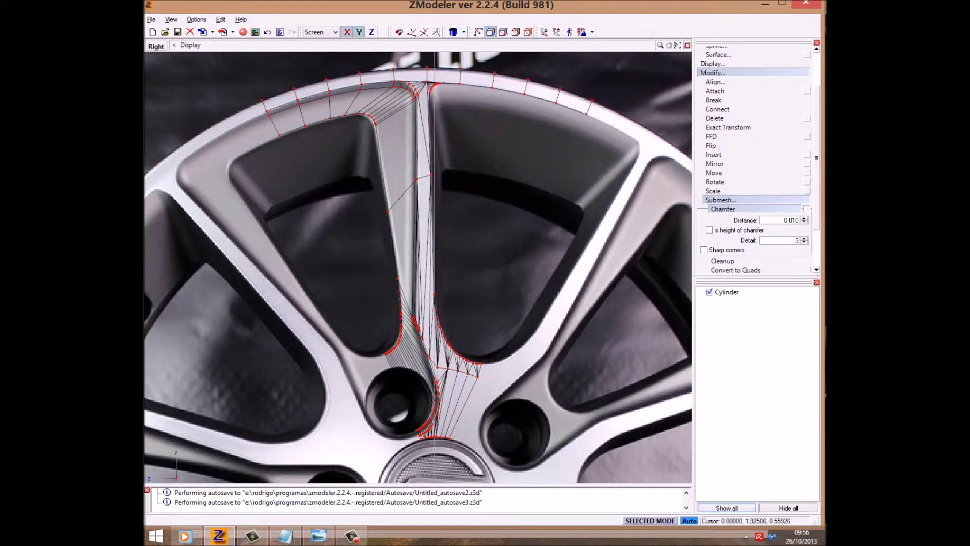
- Pick the rim's inner-edge vertices as the start of the chamfer path
scroll(252, 86, up, 3)
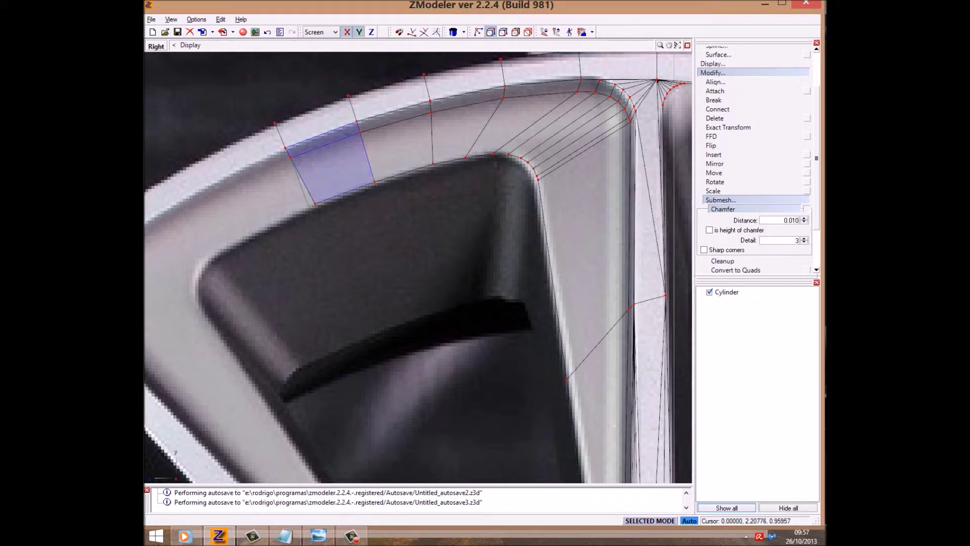
drag(379, 130, 589, 93)
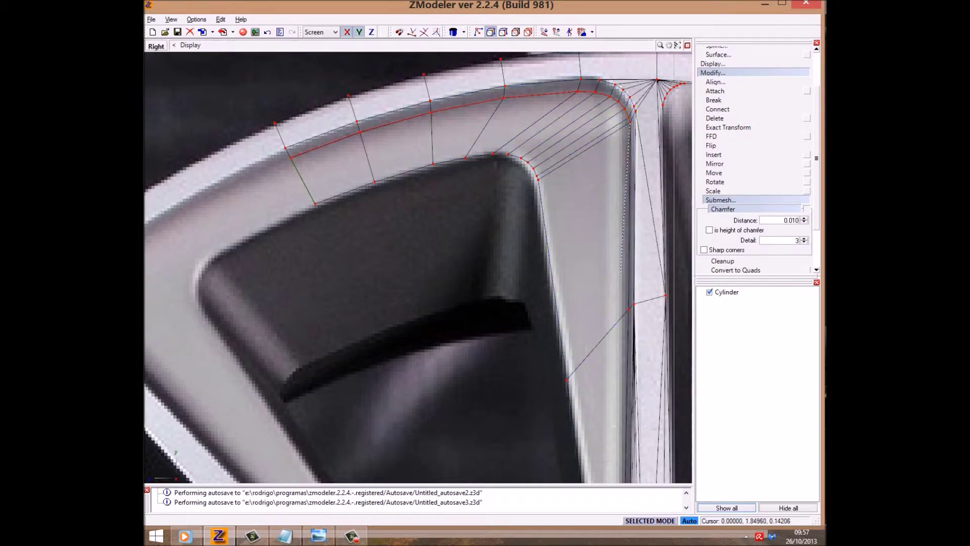
middle_drag(581, 136, 505, 303)
scroll(581, 304, up, 2)
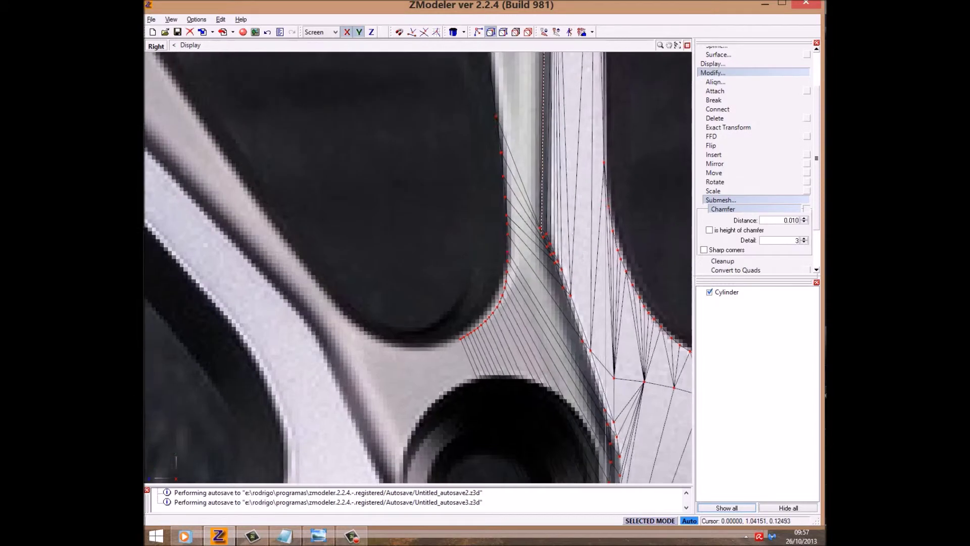
- Extend the chamfer path down the spoke edge to the round hole's curve near the hub
scroll(581, 303, up, 3)
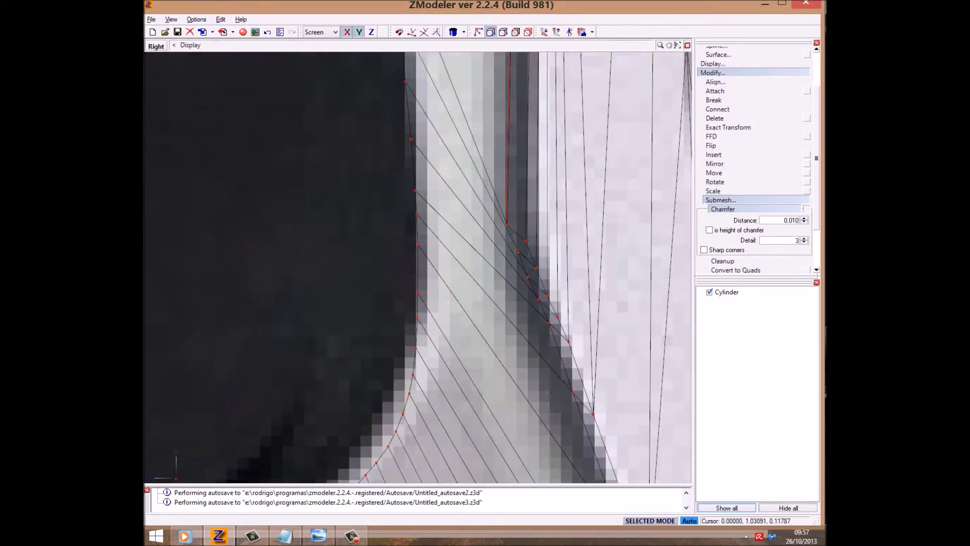
click(514, 244)
middle_drag(455, 283, 354, 167)
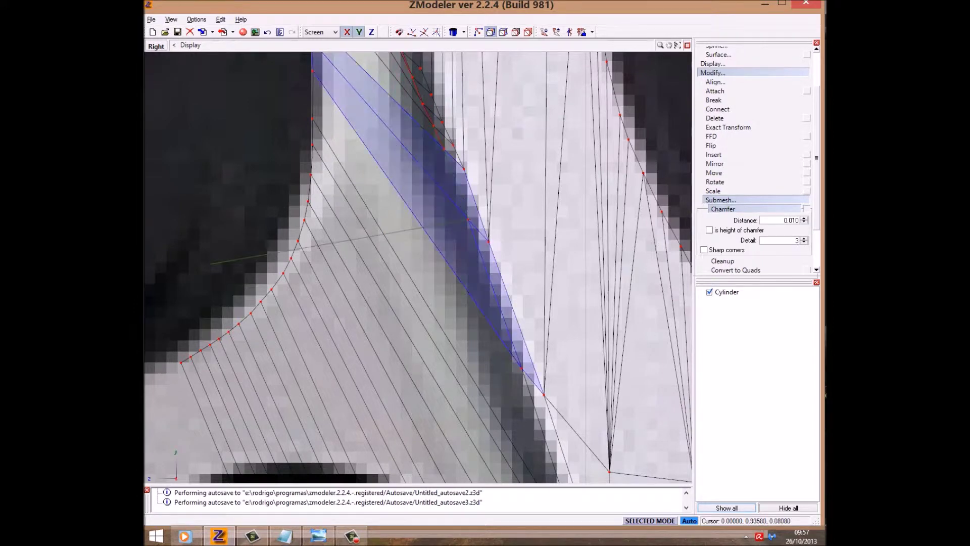
scroll(419, 268, down, 3)
scroll(419, 268, up, 3)
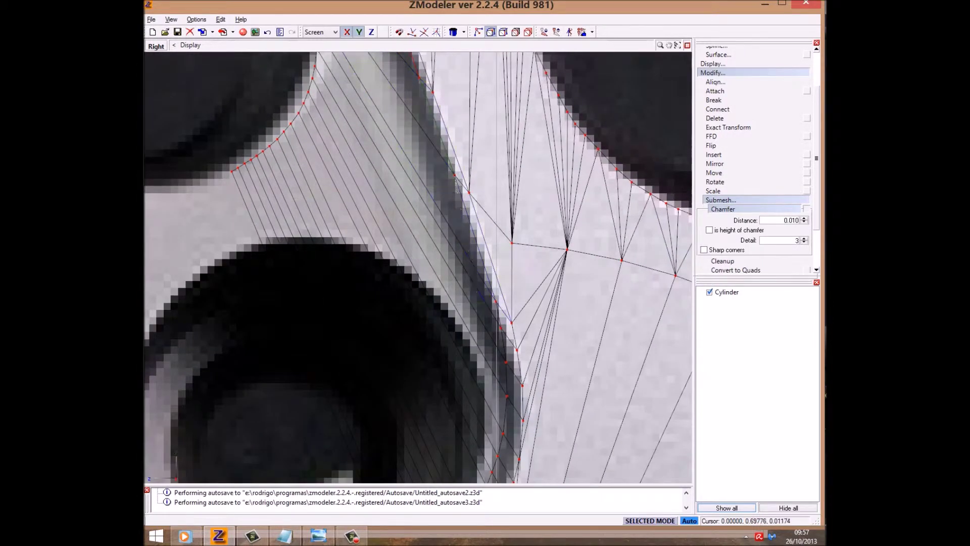
middle_drag(445, 283, 435, 156)
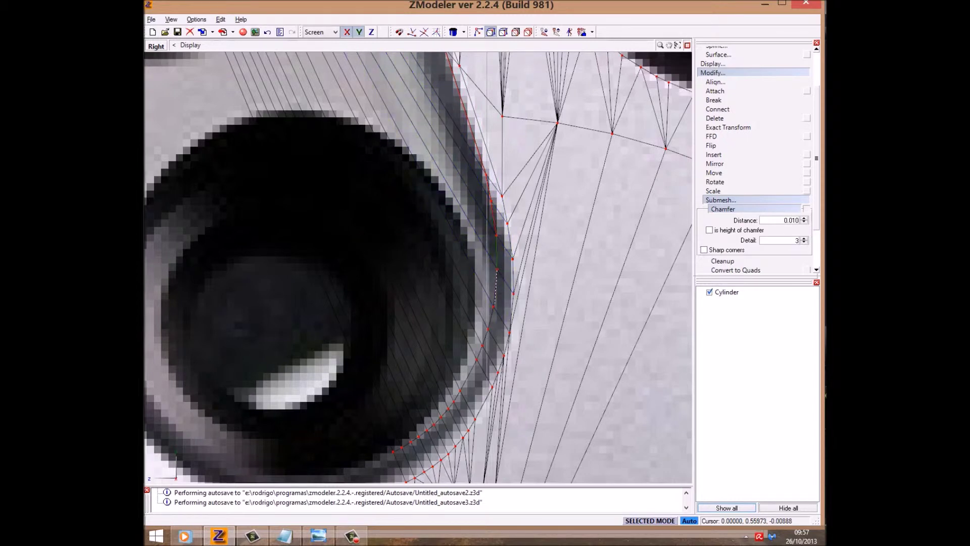
middle_drag(483, 283, 452, 177)
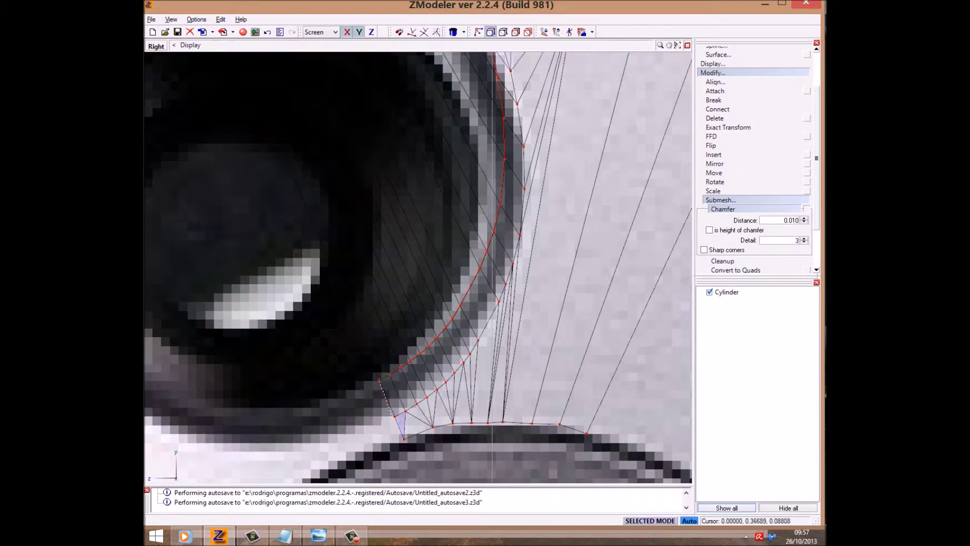
drag(393, 414, 440, 483)
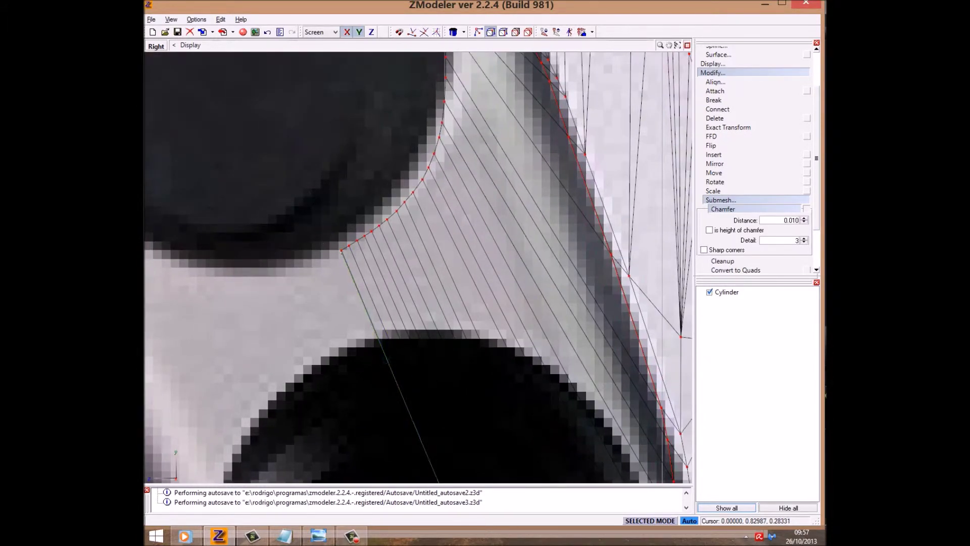
scroll(328, 278, down, 2)
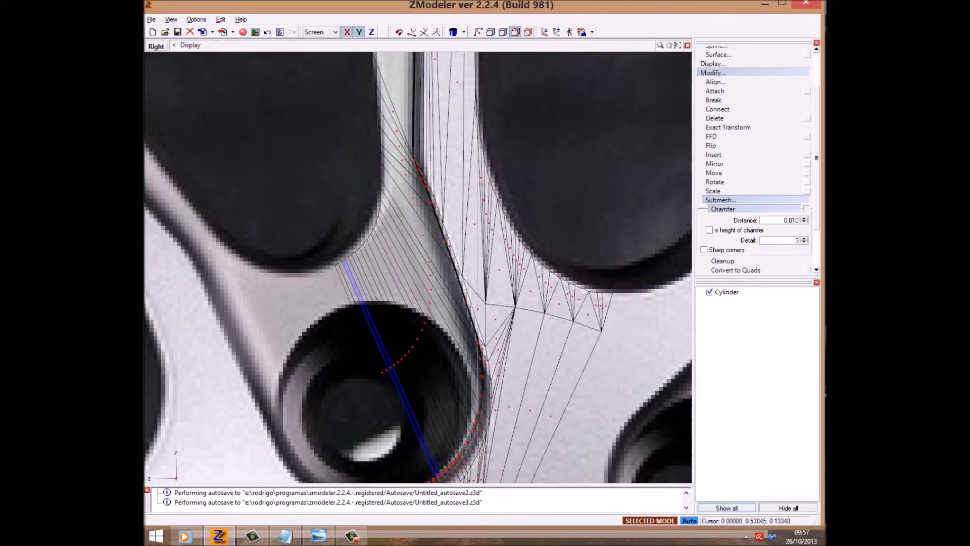
scroll(384, 354, down, 3)
scroll(397, 323, up, 3)
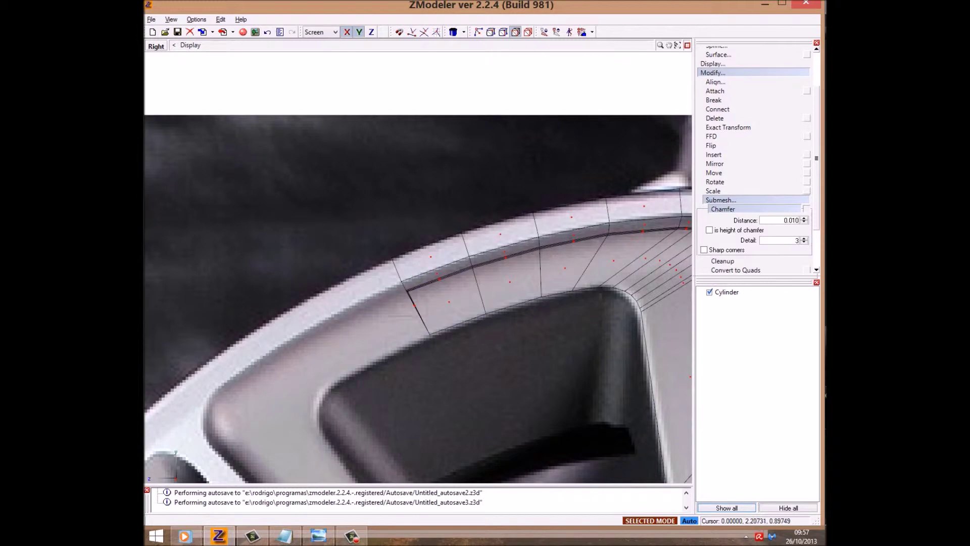
- Box-select the spoke-edge vertices in the Right view and move them to fit the photo's edge
key(w)
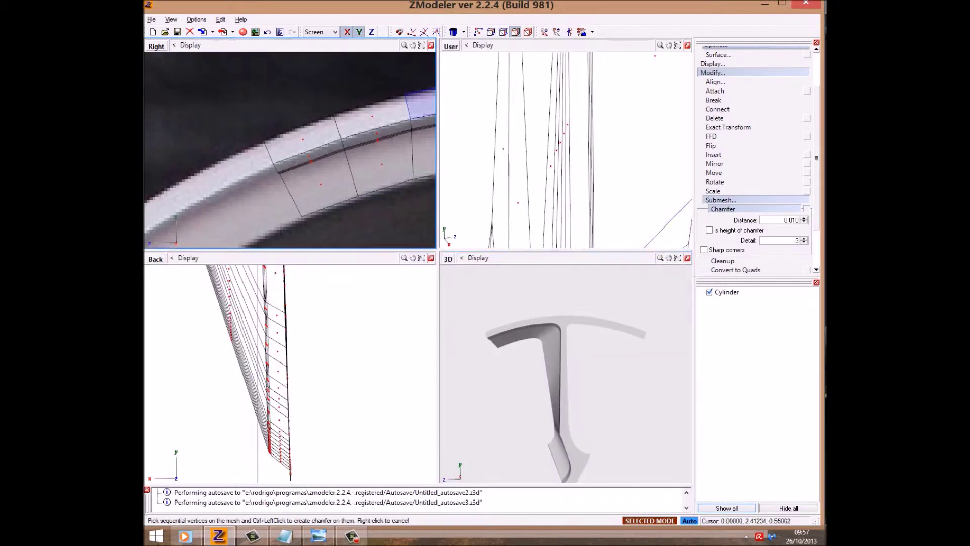
key(5)
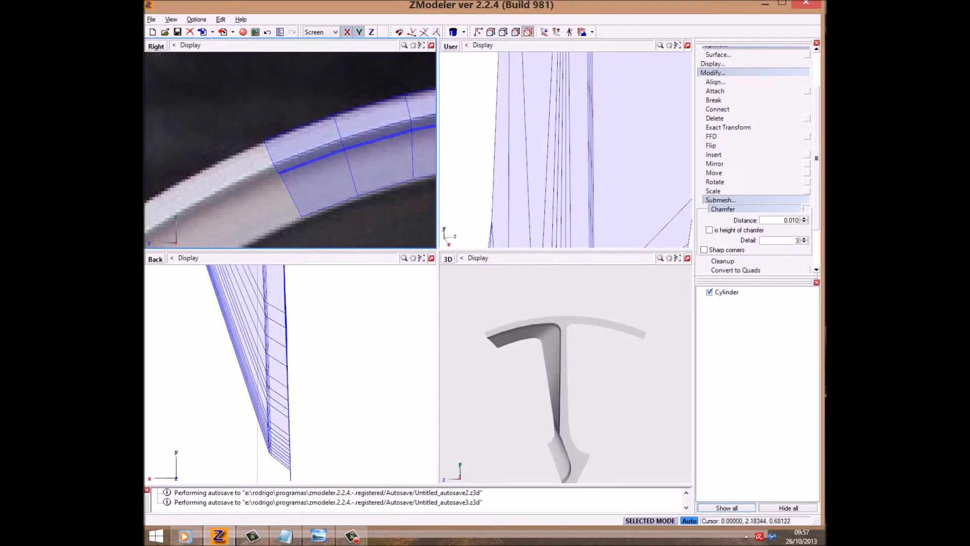
scroll(558, 329, up, 5)
scroll(325, 225, down, 3)
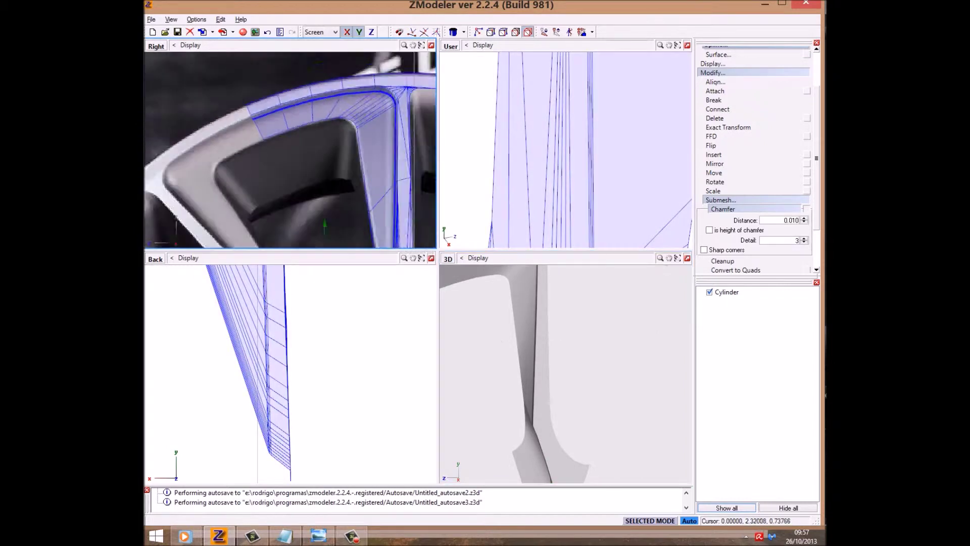
scroll(325, 225, down, 3)
scroll(325, 225, up, 8)
click(556, 151)
click(714, 223)
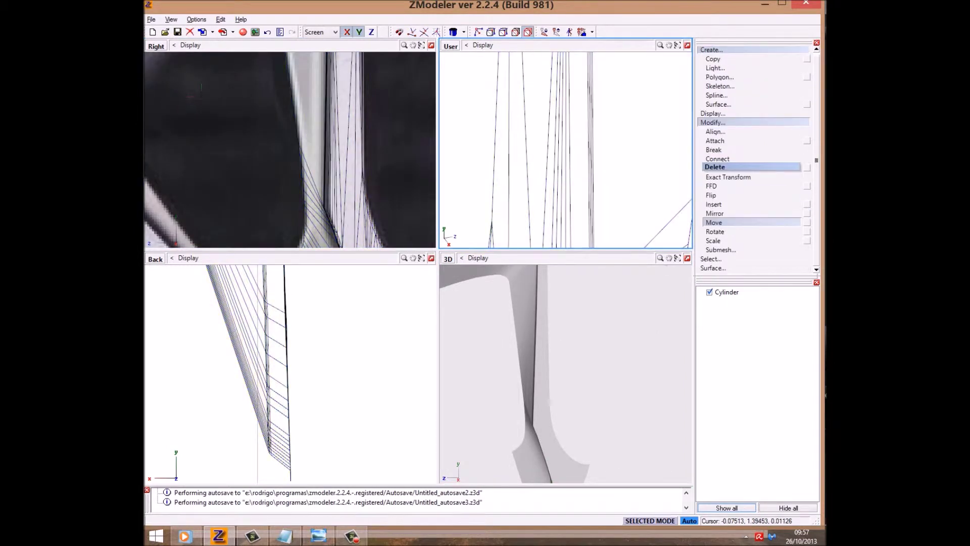
drag(293, 167, 349, 243)
scroll(301, 198, up, 3)
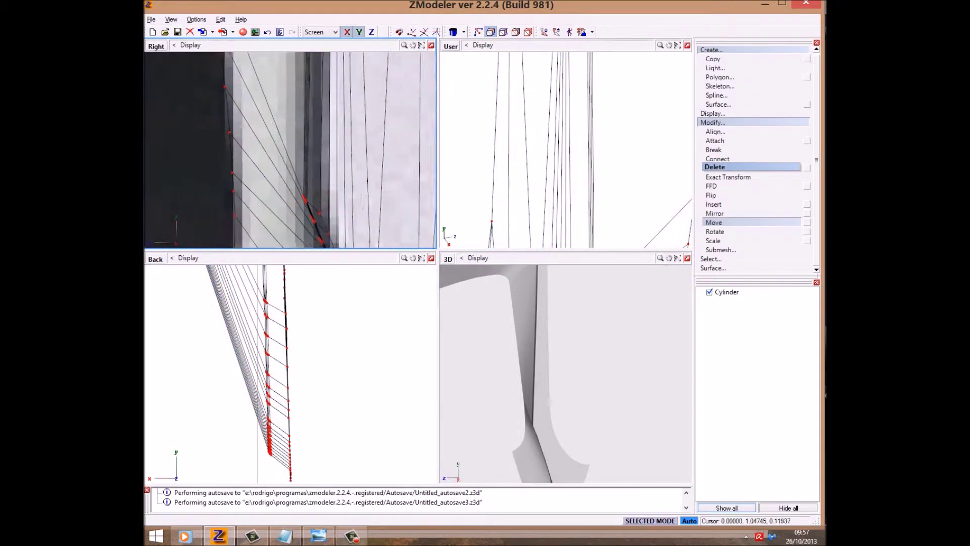
drag(301, 198, 305, 174)
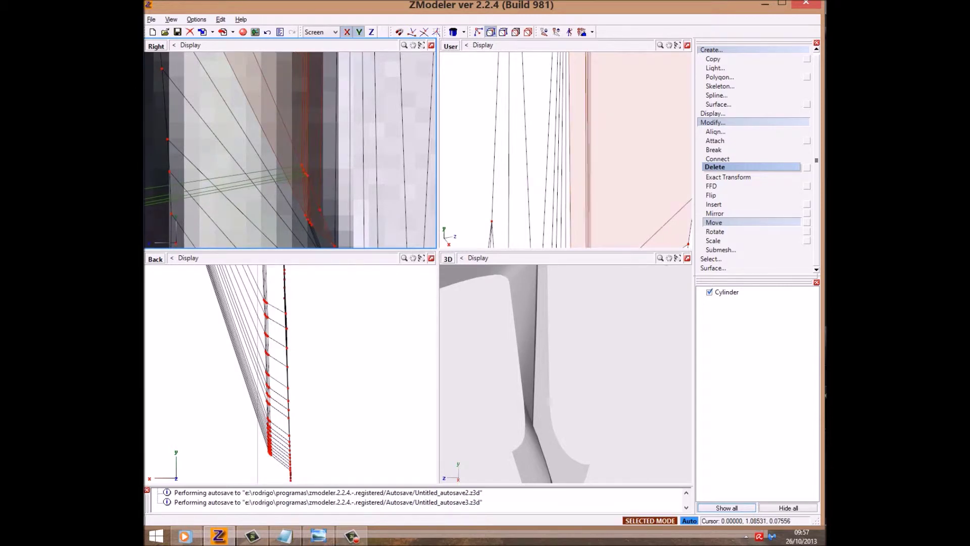
key(alt+w)
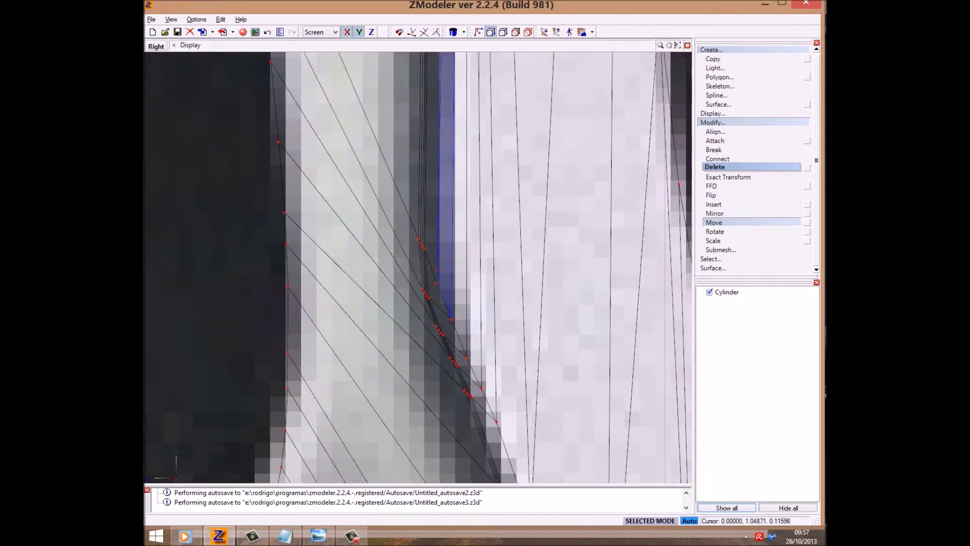
- Shift the diagonal chamfer-edge vertices and face strips onto the photo's edge
drag(432, 202, 439, 205)
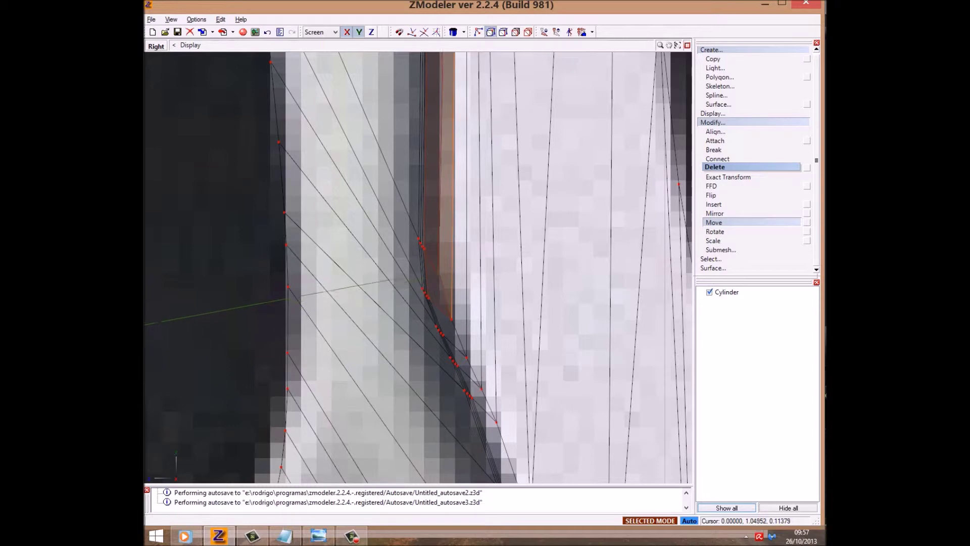
drag(437, 283, 434, 261)
click(428, 283)
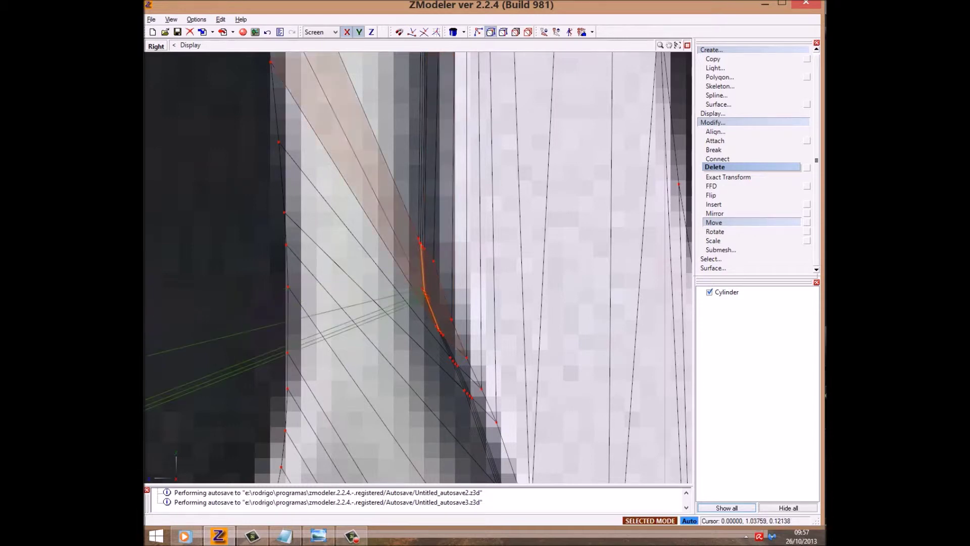
click(444, 285)
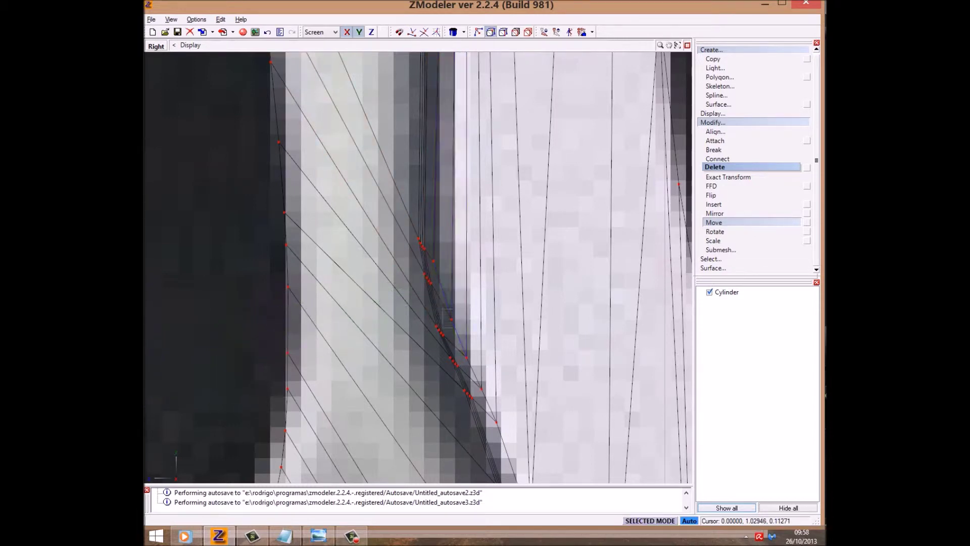
click(438, 331)
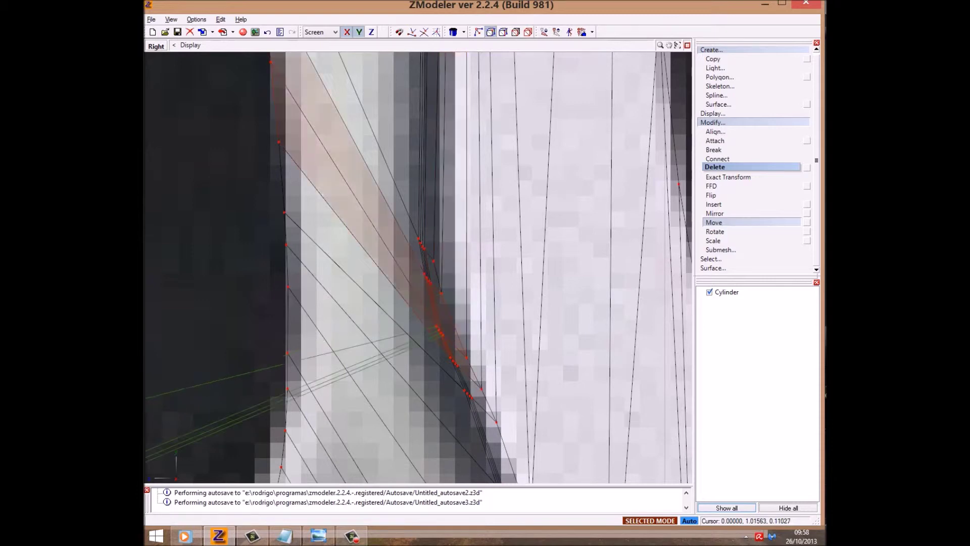
drag(439, 331, 435, 309)
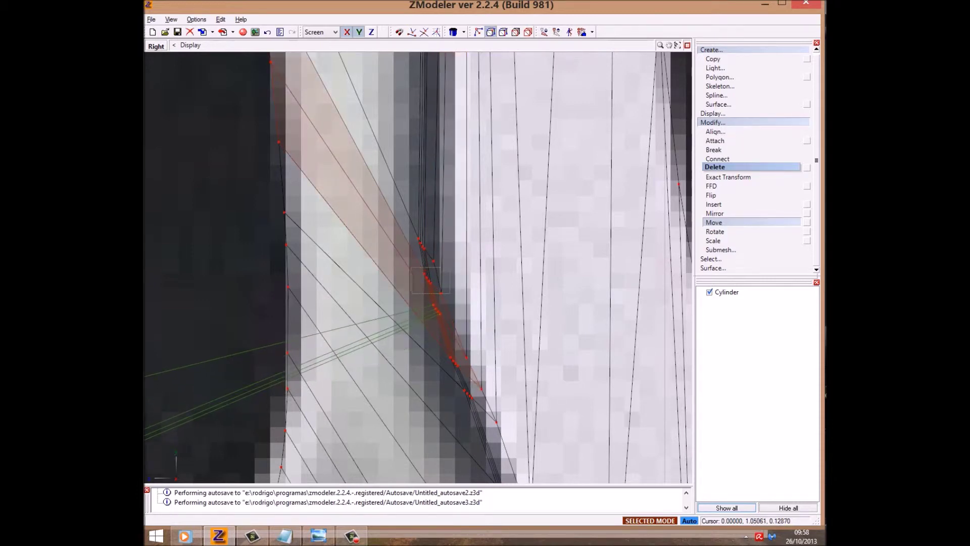
click(426, 281)
mouse_move(439, 312)
mouse_down()
mouse_move(436, 247)
mouse_move(455, 331)
mouse_up()
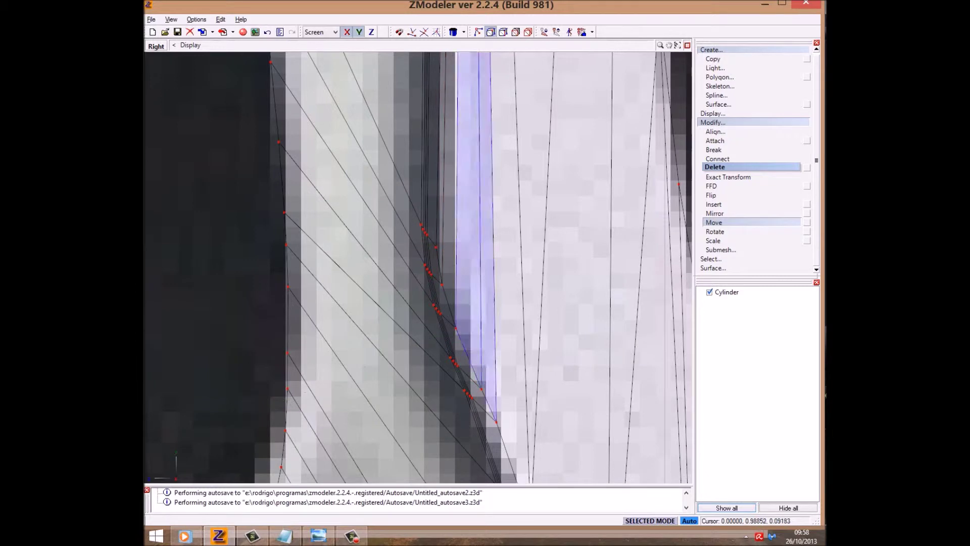
- Pull the inner edge's bottom vertex into place, clear the selection, and restore four views
click(477, 385)
drag(478, 385, 475, 375)
click(442, 281)
click(440, 281)
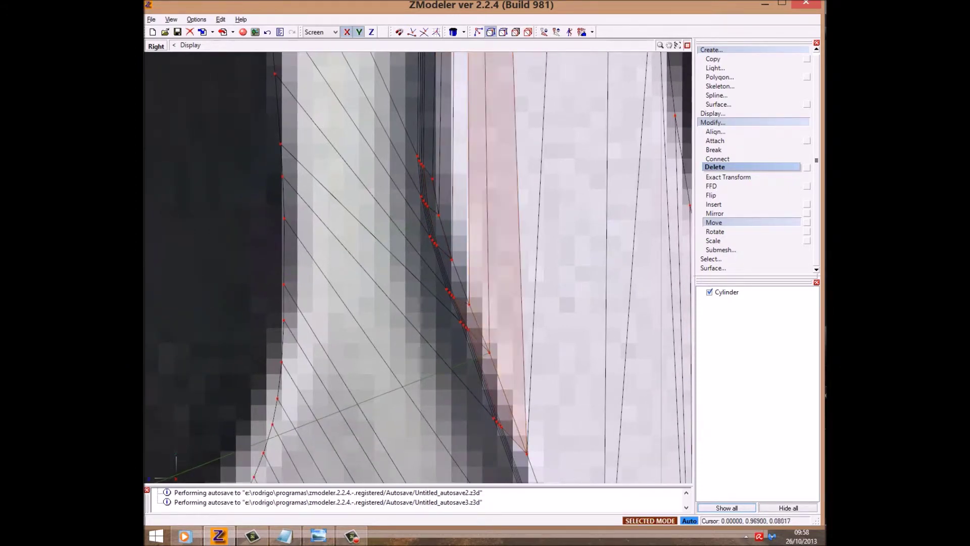
key(space)
scroll(418, 268, down, 2)
scroll(418, 268, down, 3)
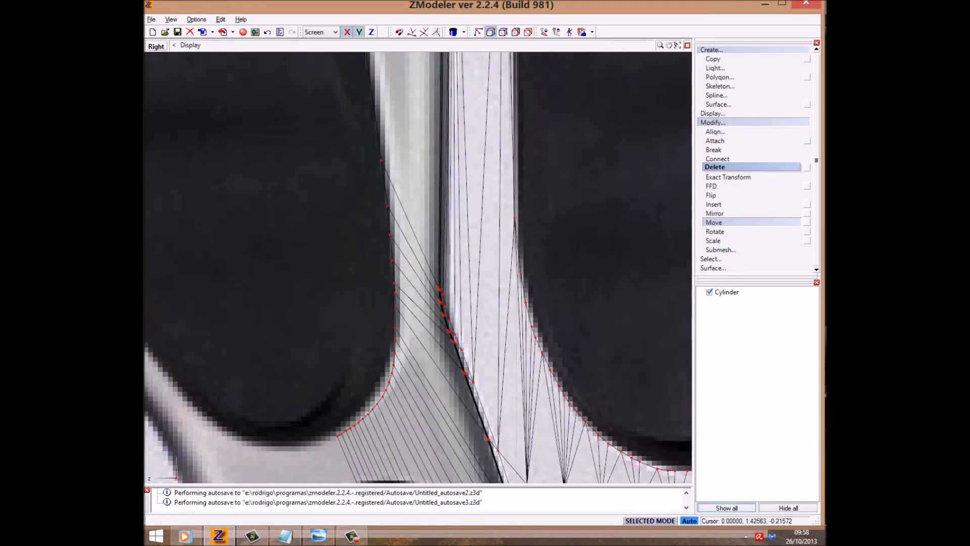
key(alt+w)
click(528, 32)
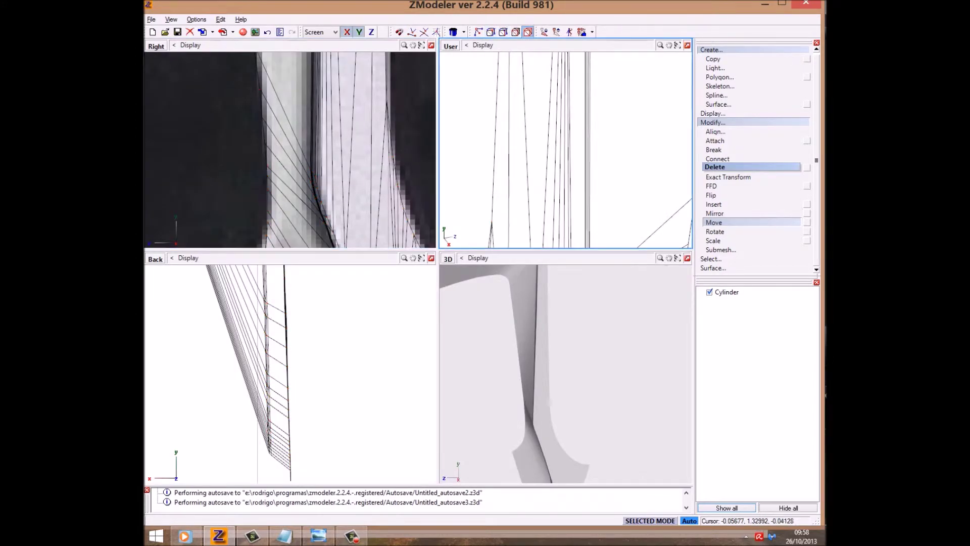
- Orbit the 3D view, then maximize and zoom into the Right side view
middle_drag(536, 363, 516, 377)
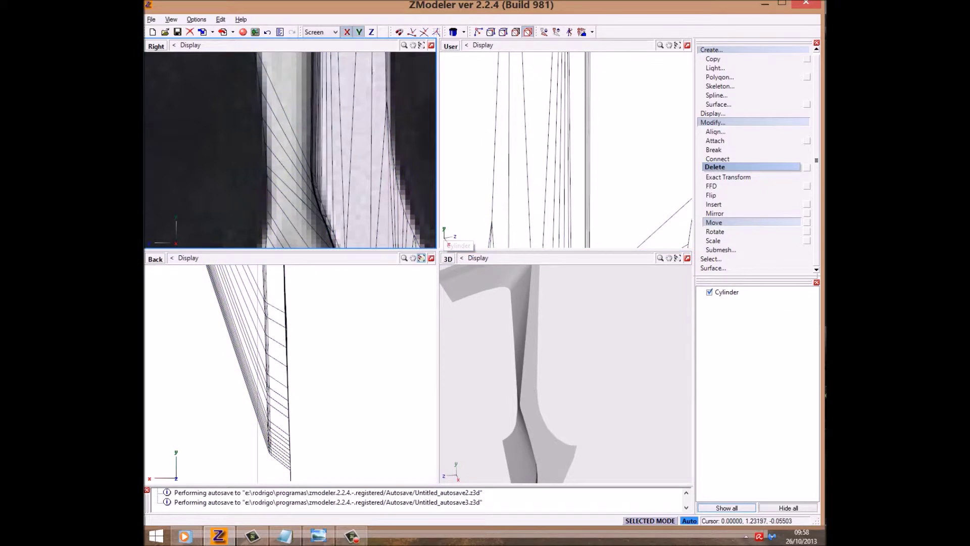
key(alt+w)
scroll(418, 268, down, 3)
scroll(418, 268, up, 2)
scroll(419, 268, up, 1)
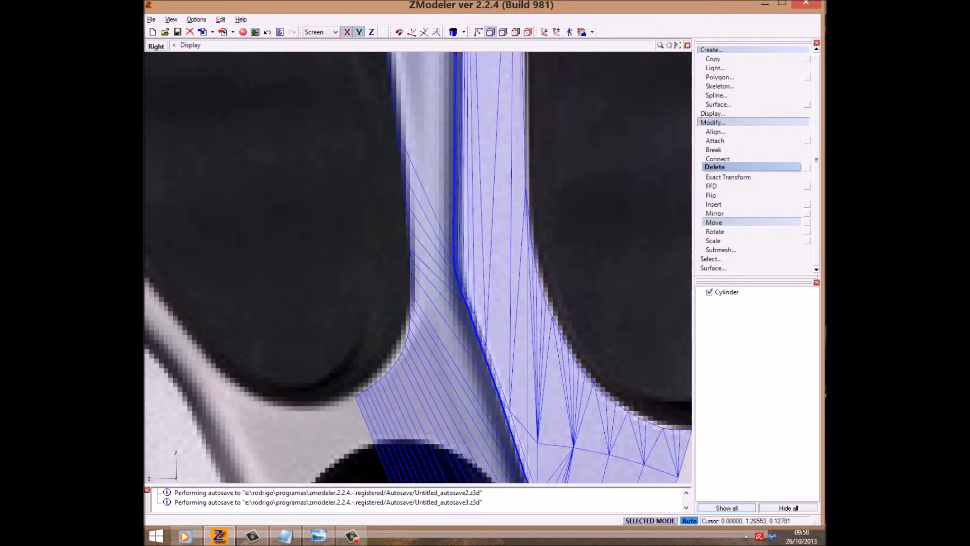
scroll(419, 268, up, 1)
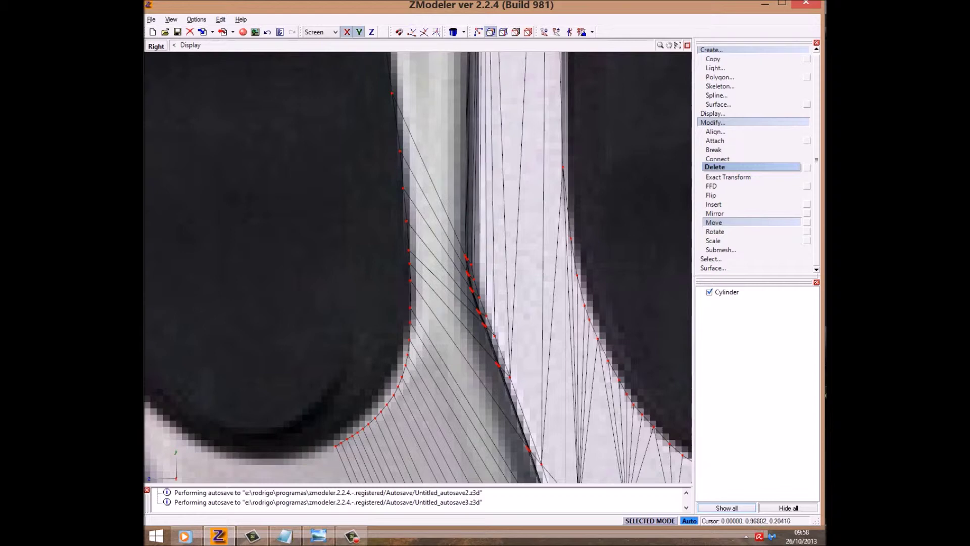
- Replace the Notepad note text with the comment 'eu não suporto Manchas'
key(alt+Tab)
key(ctrl+a)
text(eu )
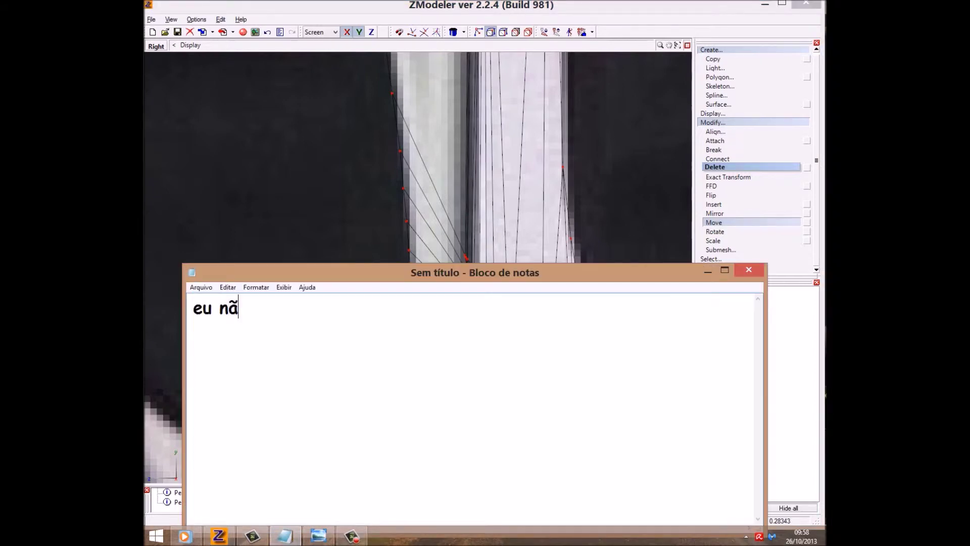
text(o suporto MA)
text(anm)
text(chas .-.)
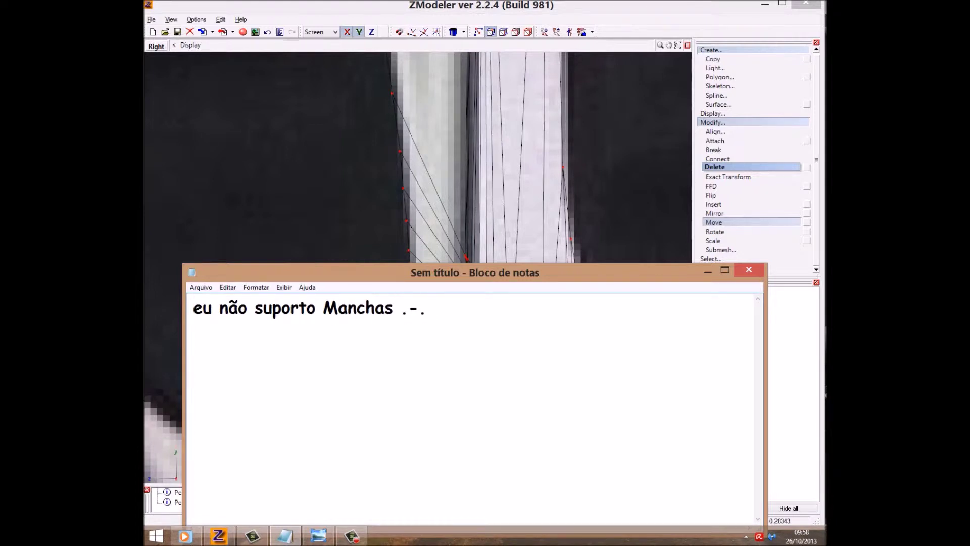
- Leave Notepad for ZModeler and zoom into the spoke view
key(alt+Tab)
scroll(488, 128, up, 2)
- Raise the chamfer vertices along the spoke edge to line up with the photo
mouse_move(447, 258)
mouse_down()
mouse_move(448, 212)
mouse_move(453, 311)
mouse_up()
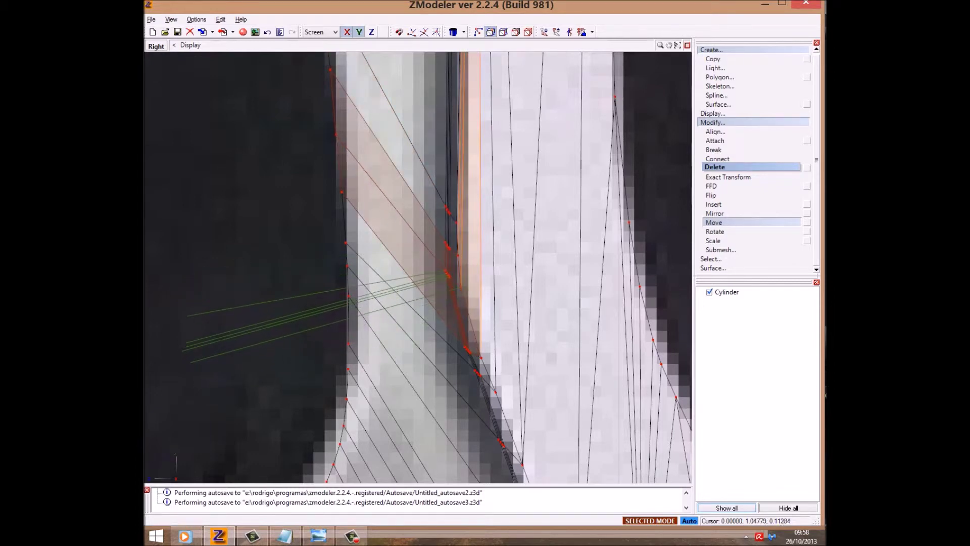
drag(454, 311, 448, 274)
key(space)
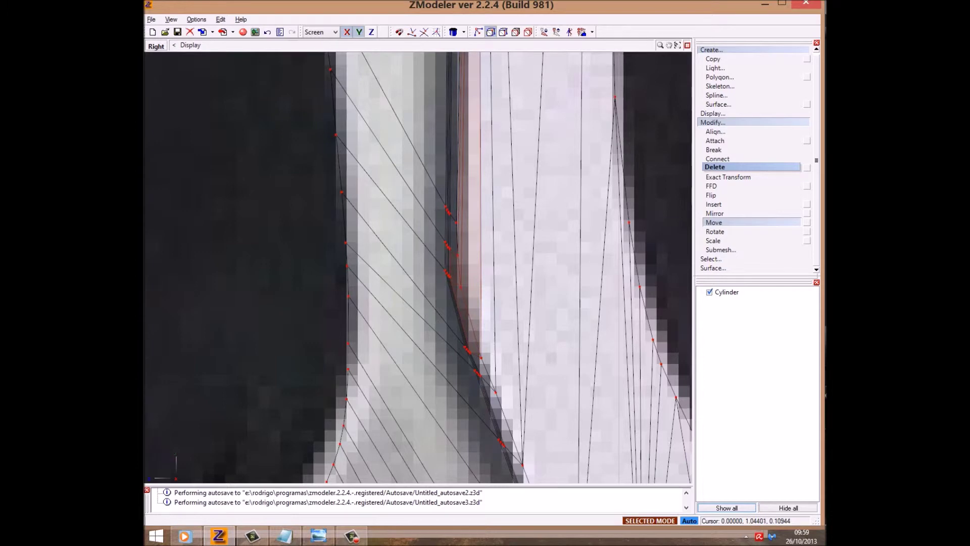
drag(465, 349, 455, 316)
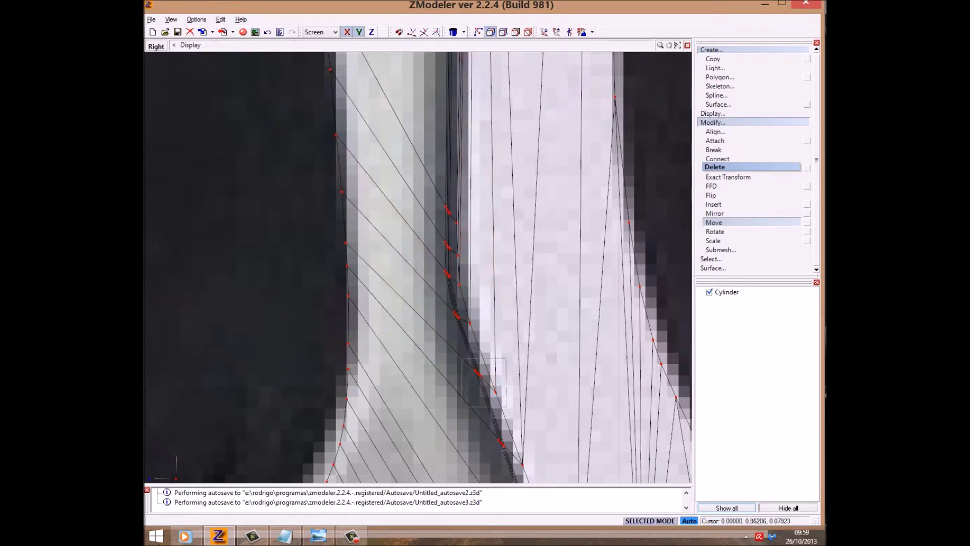
key(space)
drag(475, 374, 472, 371)
- Pull more vertices near the spoke junction up and left onto the edge
scroll(475, 374, down, 5)
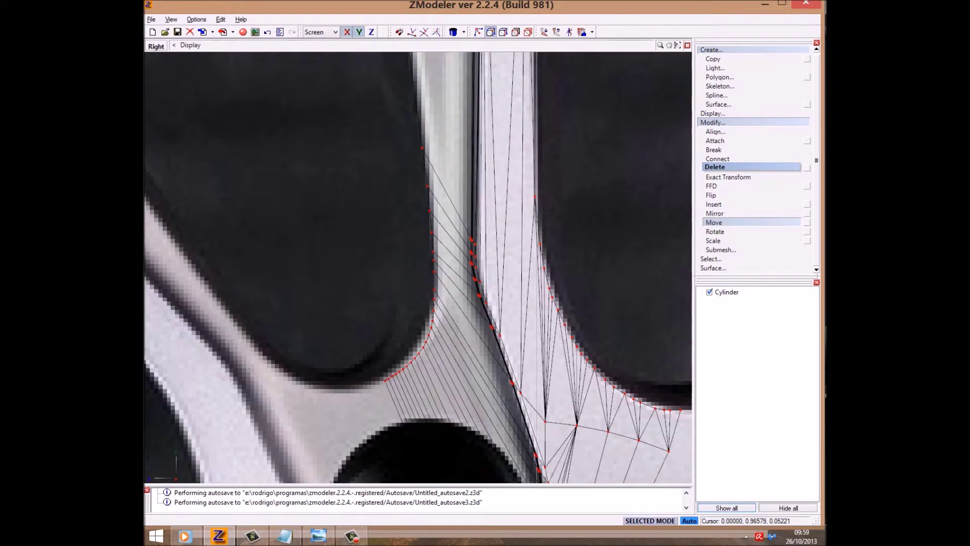
middle_drag(455, 303, 432, 303)
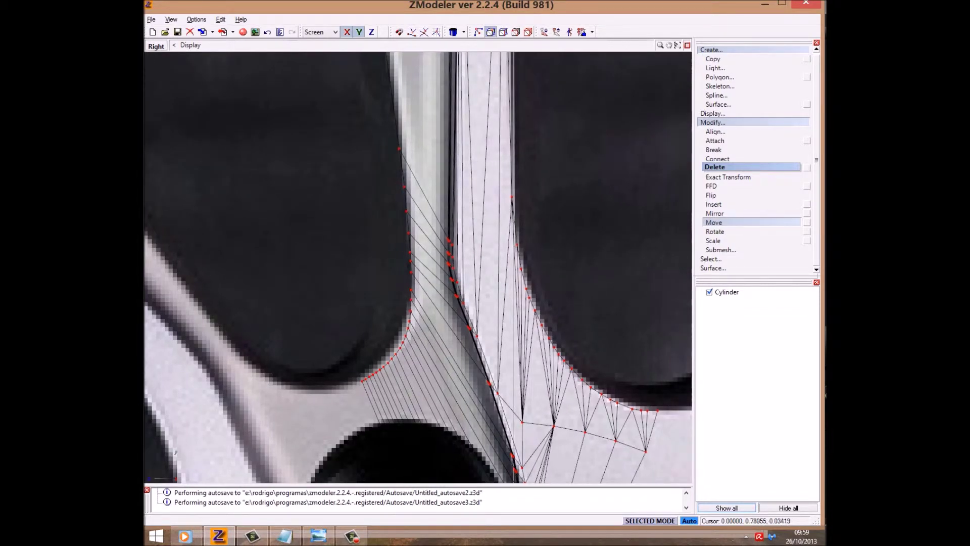
key(space)
scroll(501, 409, up, 2)
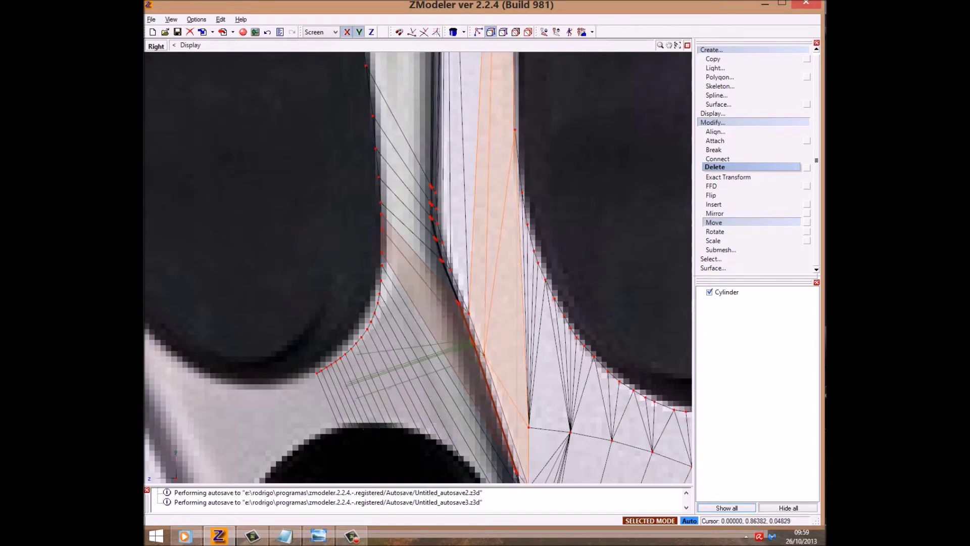
scroll(500, 410, up, 1)
scroll(500, 409, up, 1)
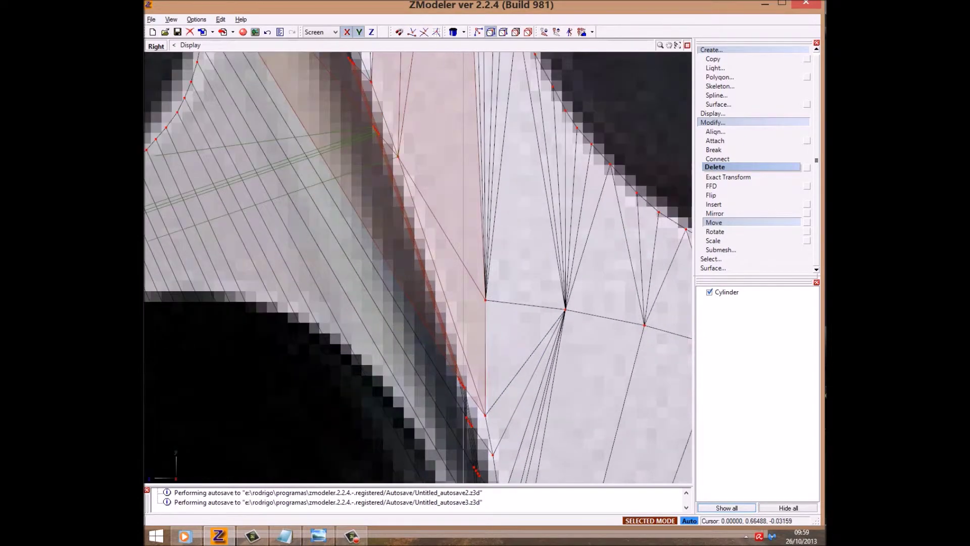
drag(486, 415, 471, 371)
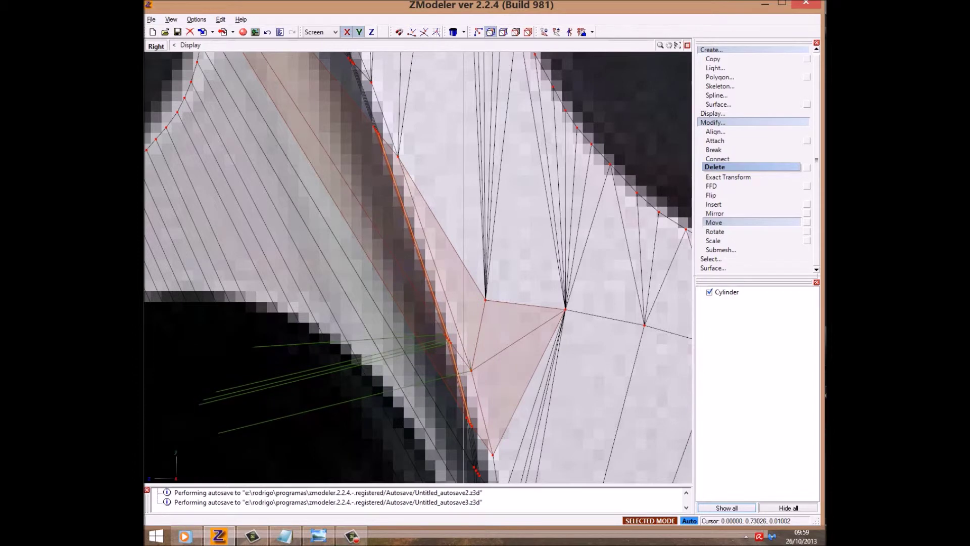
scroll(500, 410, down, 3)
key(space)
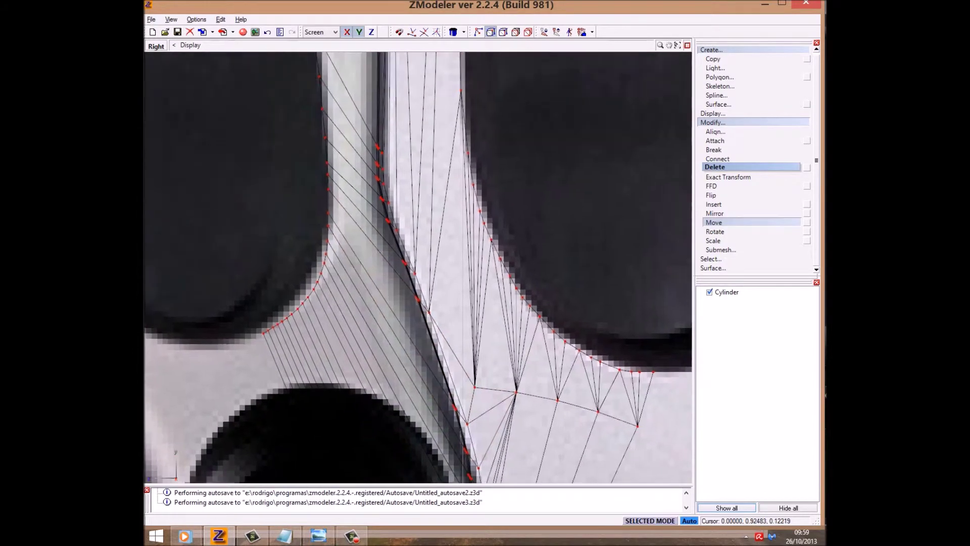
- Switch to the four-view layout and orbit the 3D view to inspect the whole part
key(alt+w)
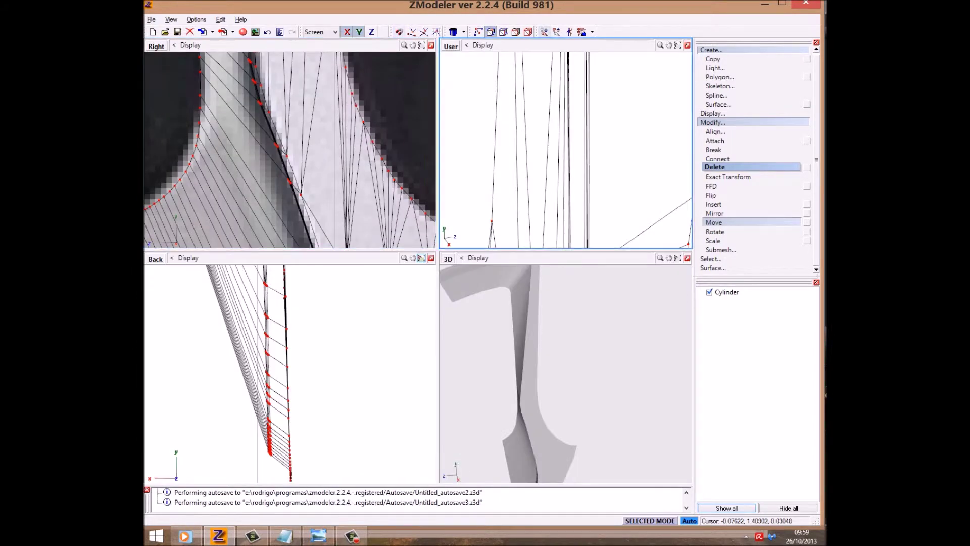
click(528, 32)
scroll(566, 374, down, 5)
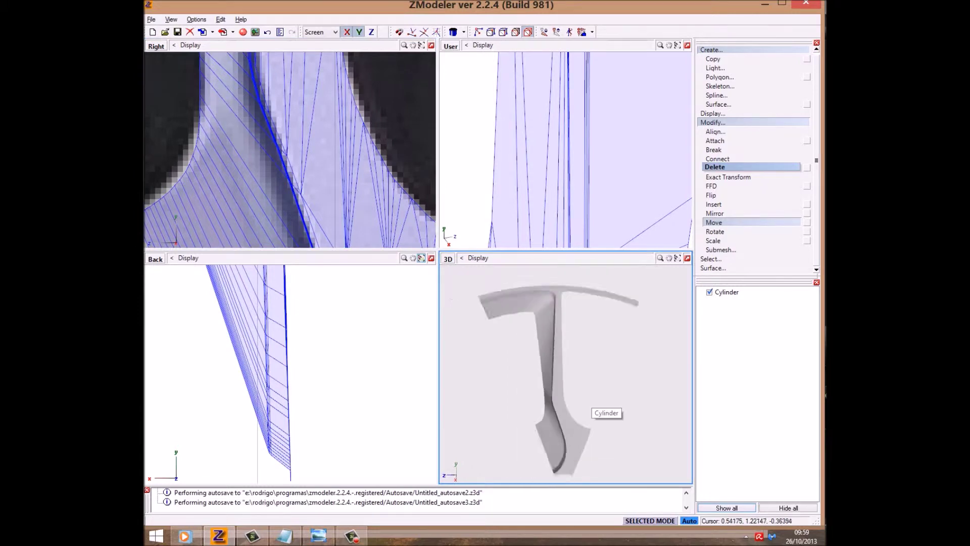
mouse_move(566, 374)
middle_down()
mouse_move(591, 407)
mouse_move(581, 404)
middle_up()
click(354, 379)
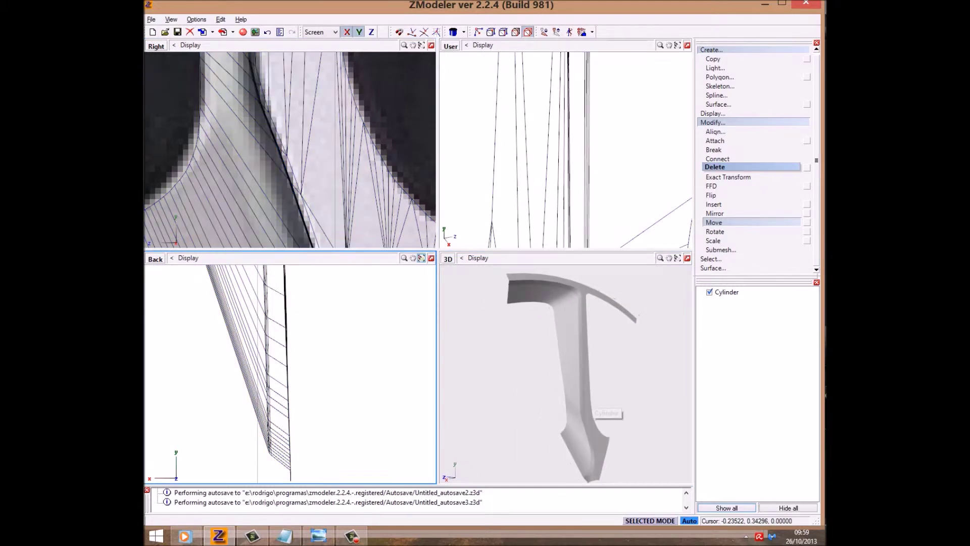
- In Notepad, replace the old note text with 'diminuiu consider'
key(alt+Tab)
key(ctrl+a)
text(diminui)
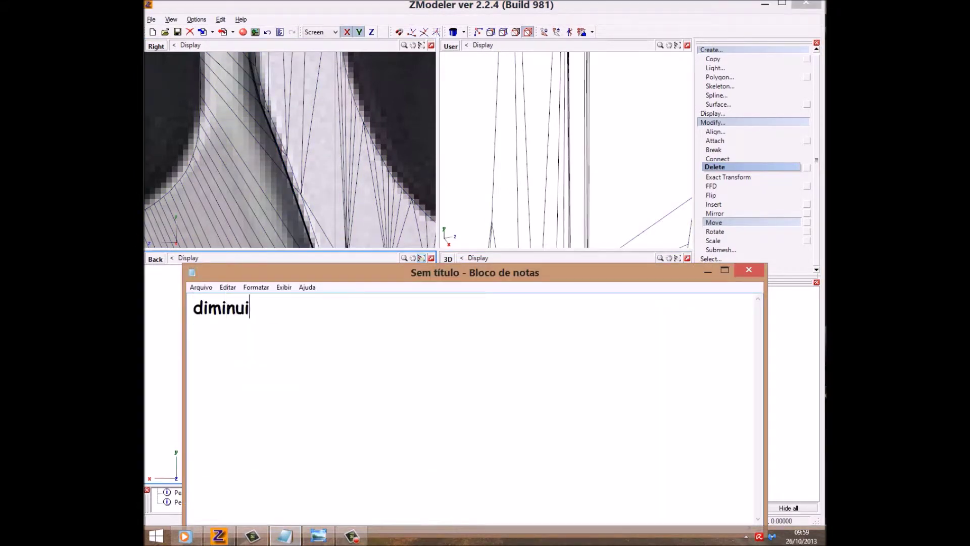
text(u considerae)
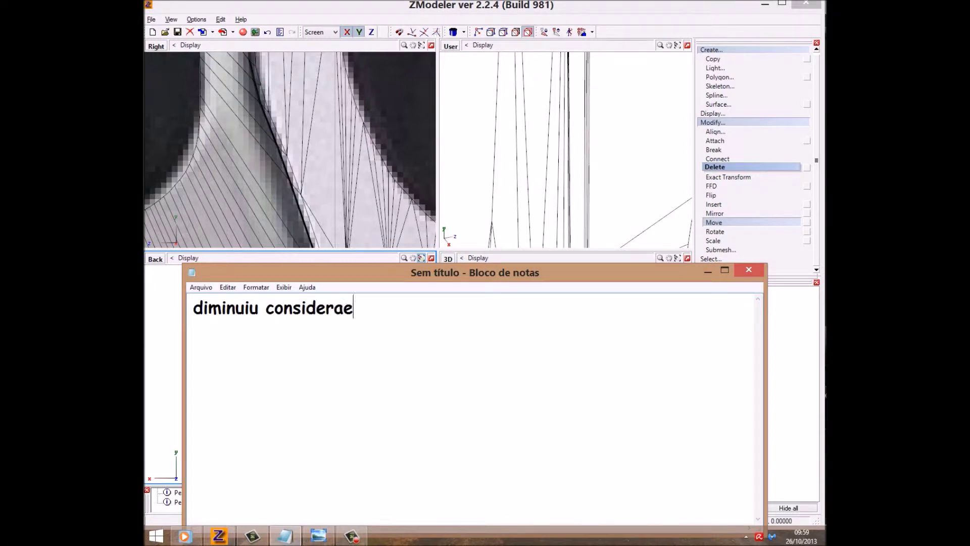
- Write a note to leave the edge as is, since the chrome texture will smooth it
key(BackSpace)
text(vb)
text(ente, Eu sei)
text( como remv)
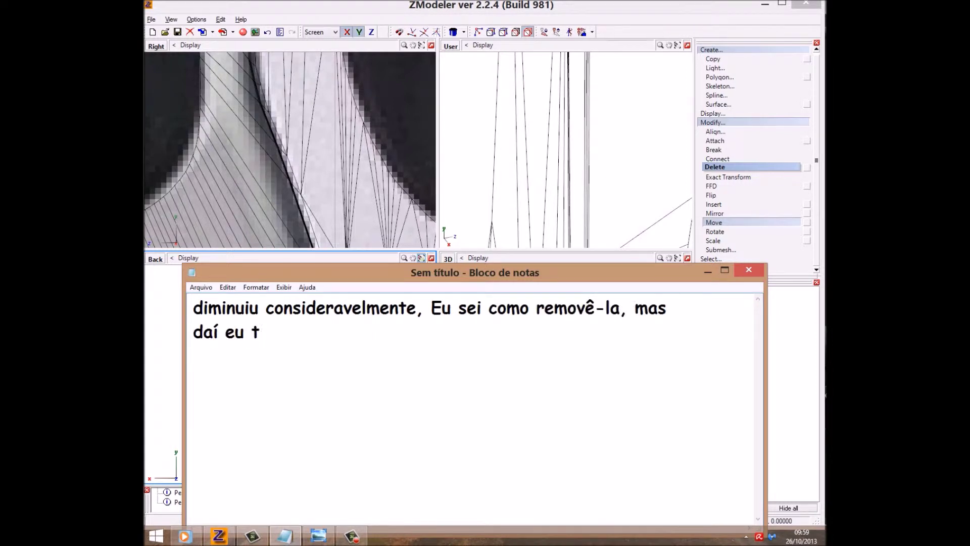
text(ia que refaze)
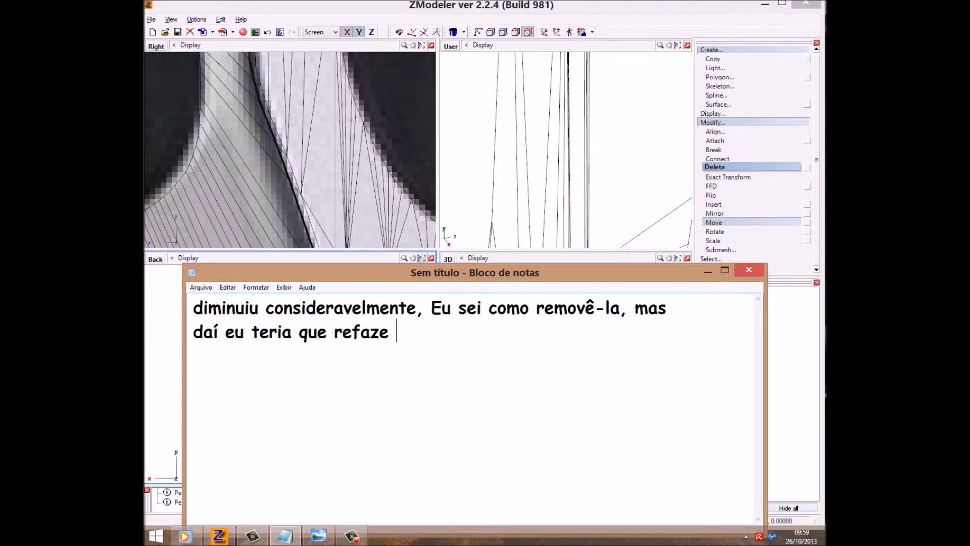
text(camente tudo kkkkkk)
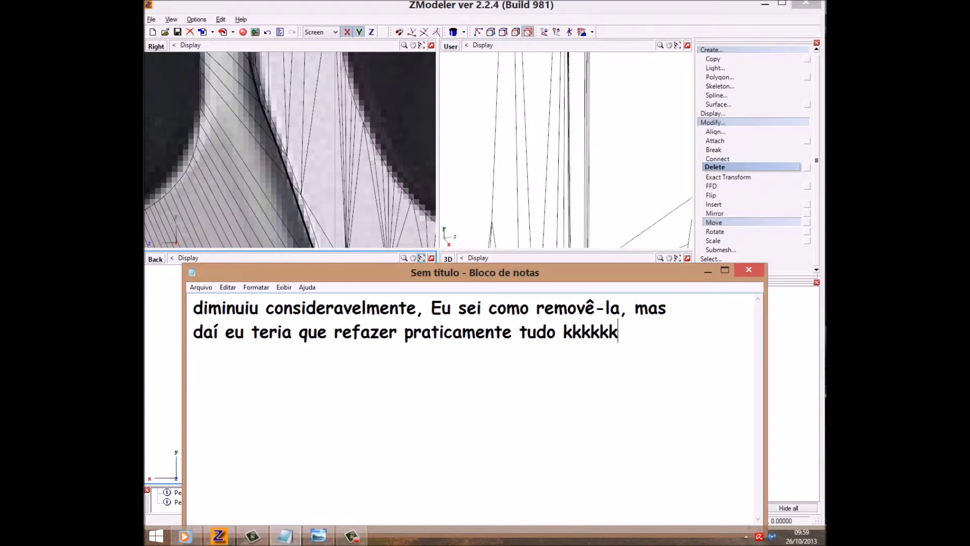
key(Return)
text(então va)
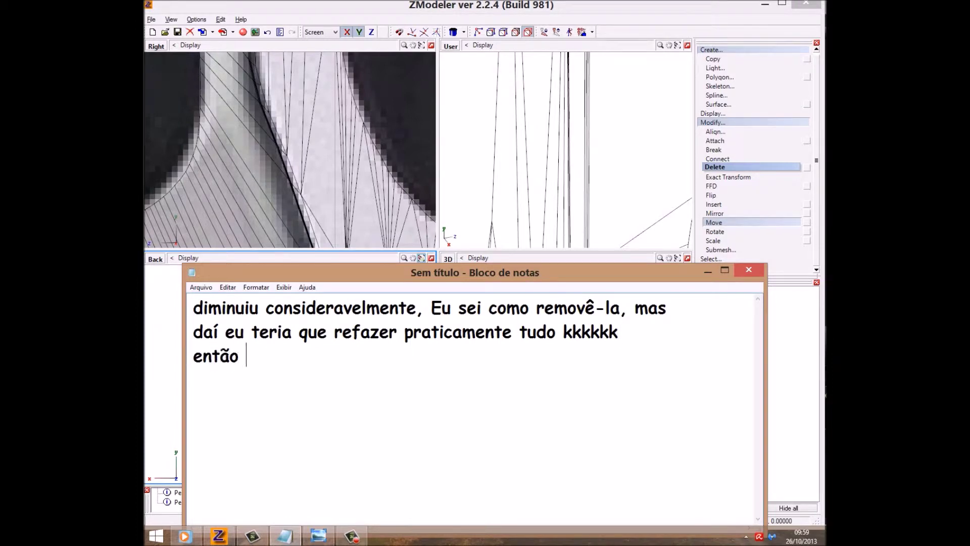
text(mos deixar assim mesmo, qnd aplicar)
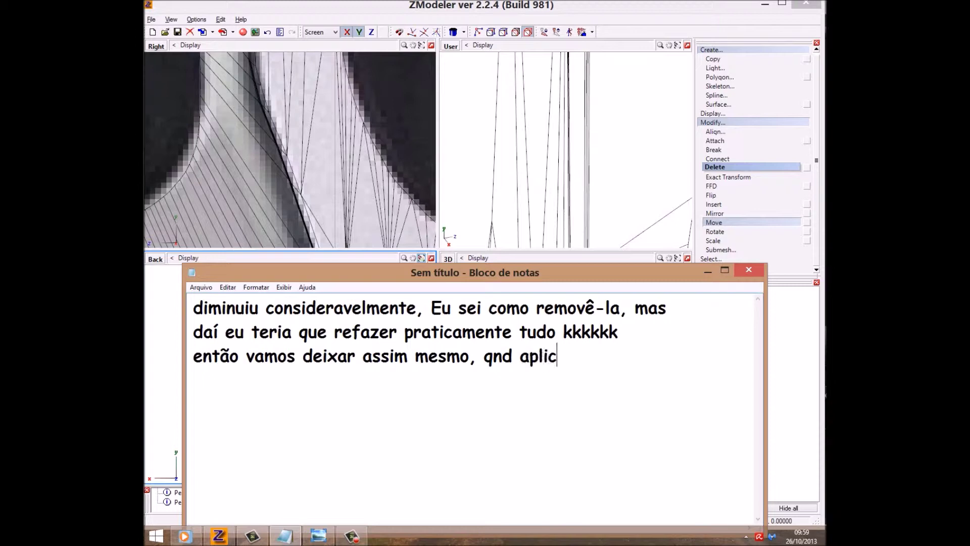
text( o chromo na textura)
key(Return)
text(fica suav)
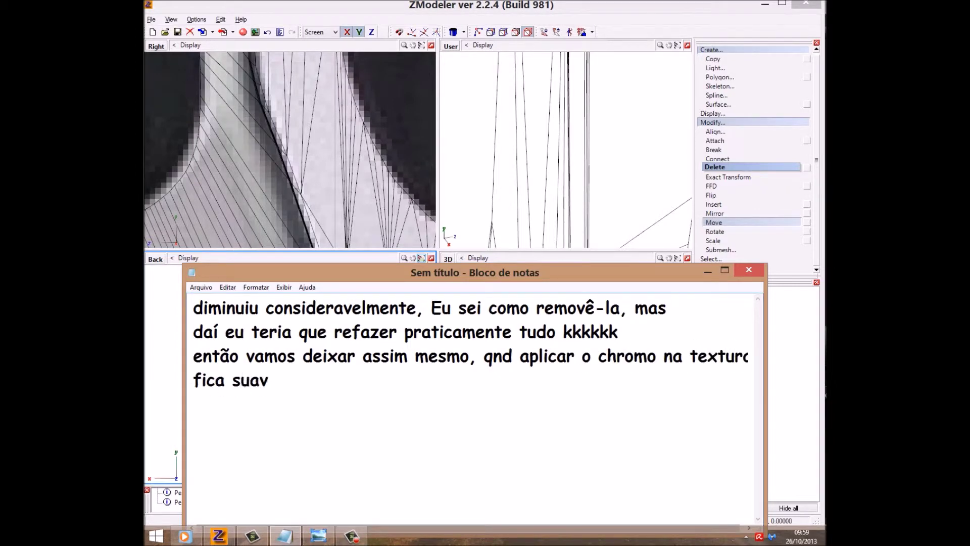
text(e kkk)
- Erase all the note text and return to ZModeler
key(shift+Home)
key(shift+Up)
key(shift+Up)
key(shift+Up)
key(BackSpace)
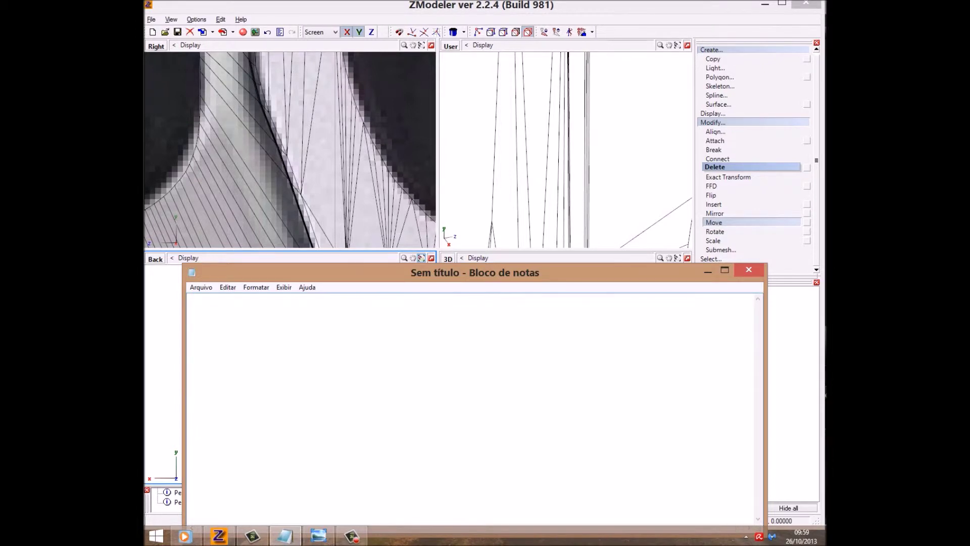
key(alt+Tab)
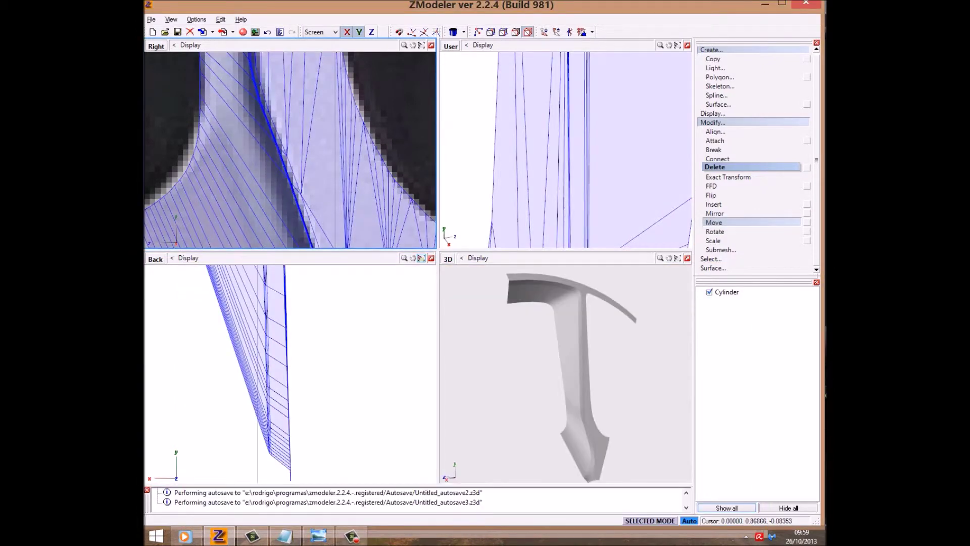
- In the maximized Right view, box-select the upper and lower spoke pocket faces and activate Extrude
scroll(278, 111, down, 3)
click(422, 45)
scroll(391, 263, up, 3)
key(1)
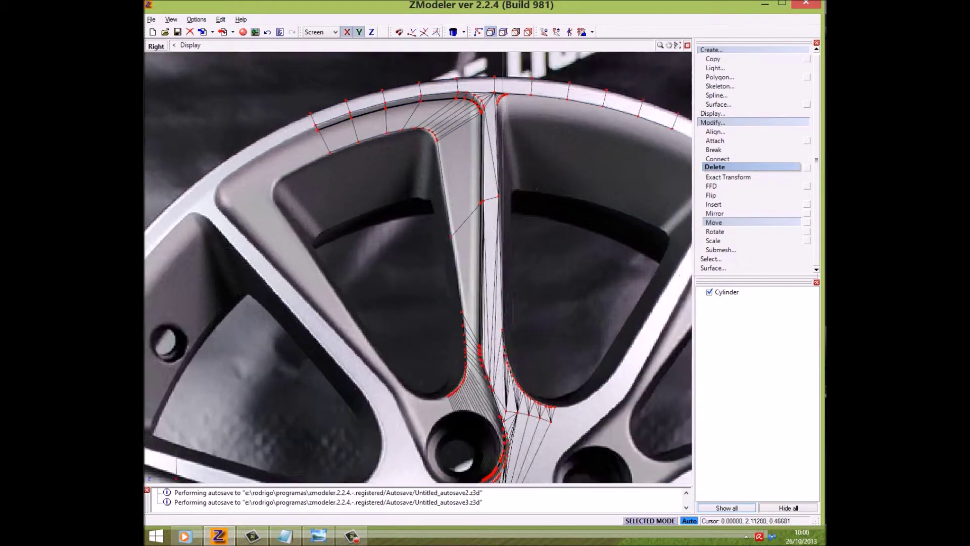
scroll(374, 263, up, 2)
drag(380, 138, 431, 160)
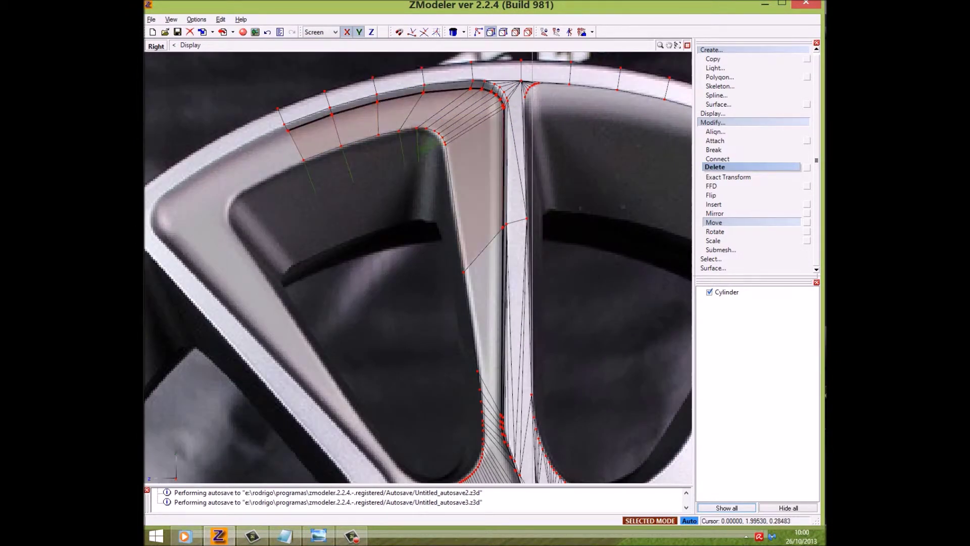
middle_drag(409, 276, 402, 205)
drag(414, 247, 485, 438)
key(k)
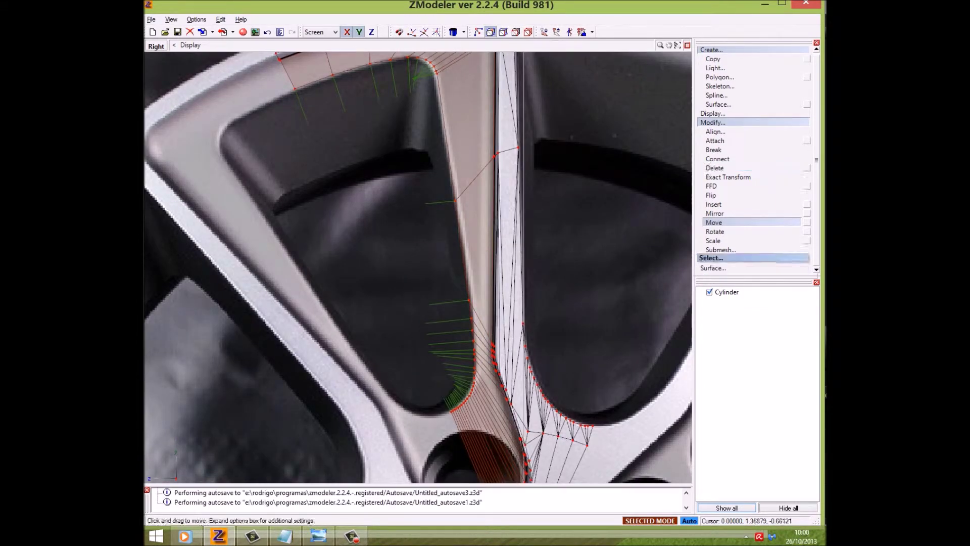
key(e)
key(w)
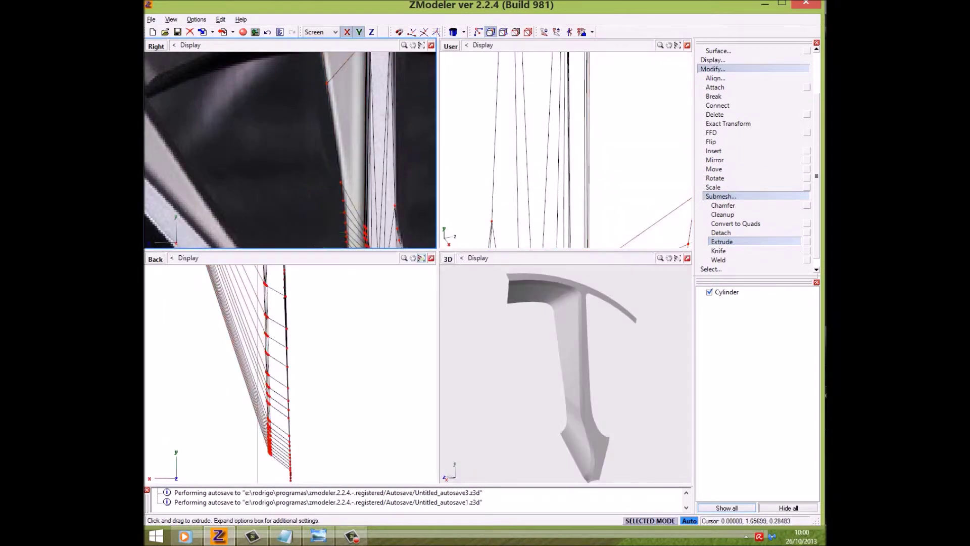
- Redo the extrude and scale the pocket vertices inward
key(ctrl+z)
key(ctrl+y)
key(s)
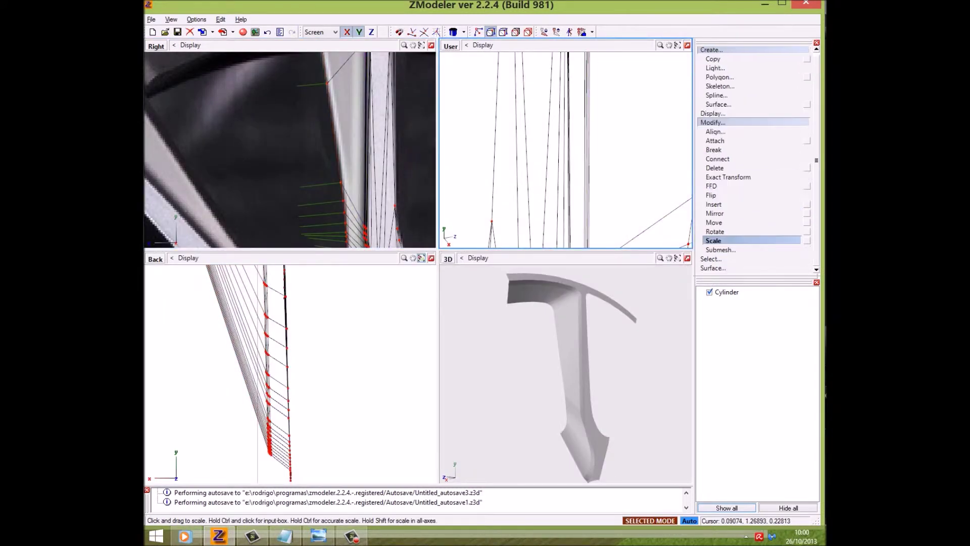
scroll(291, 150, down, 1)
drag(333, 152, 304, 152)
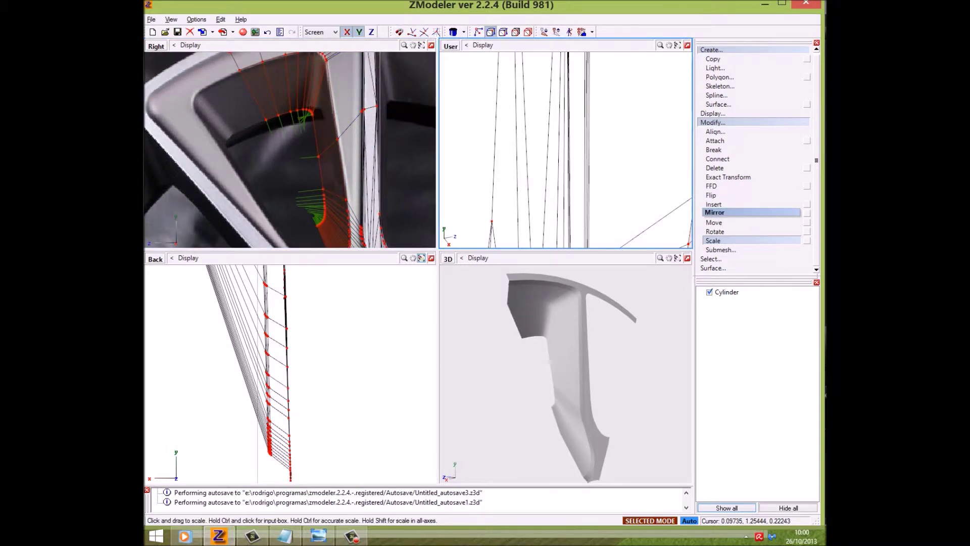
- Move the pocket vertices back in the Back view to give the pocket depth
click(715, 223)
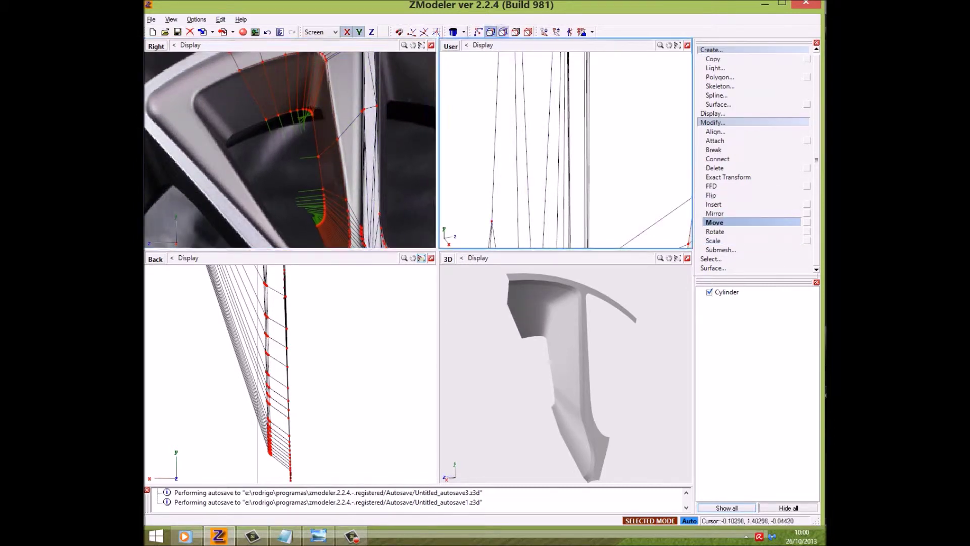
scroll(324, 374, up, 2)
drag(318, 354, 293, 354)
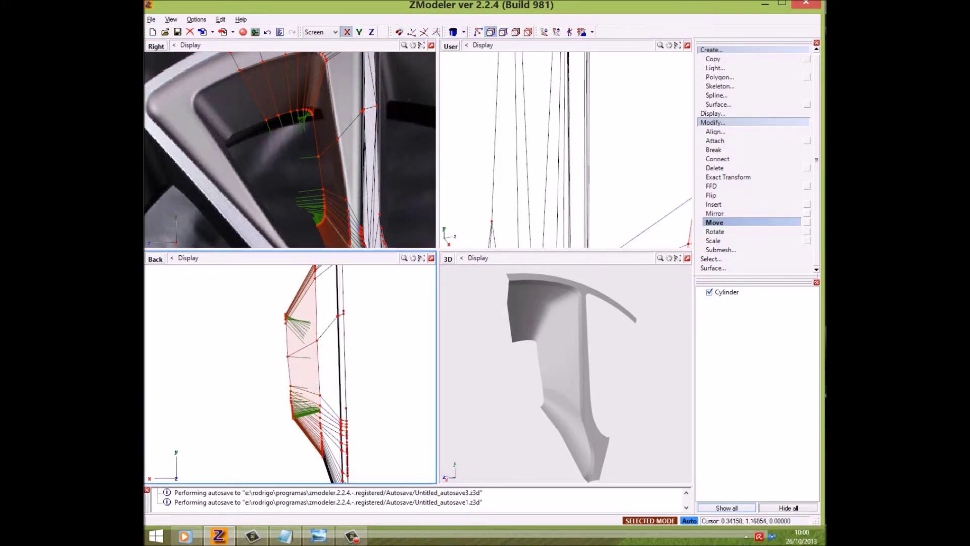
key(ctrl+z)
scroll(316, 373, up, 1)
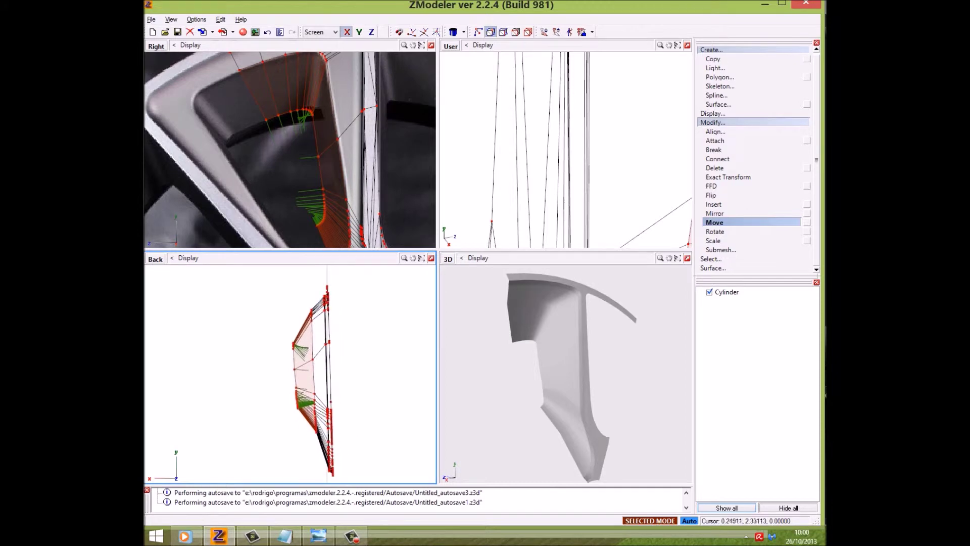
mouse_move(316, 354)
mouse_down()
mouse_move(323, 374)
mouse_move(326, 348)
mouse_up()
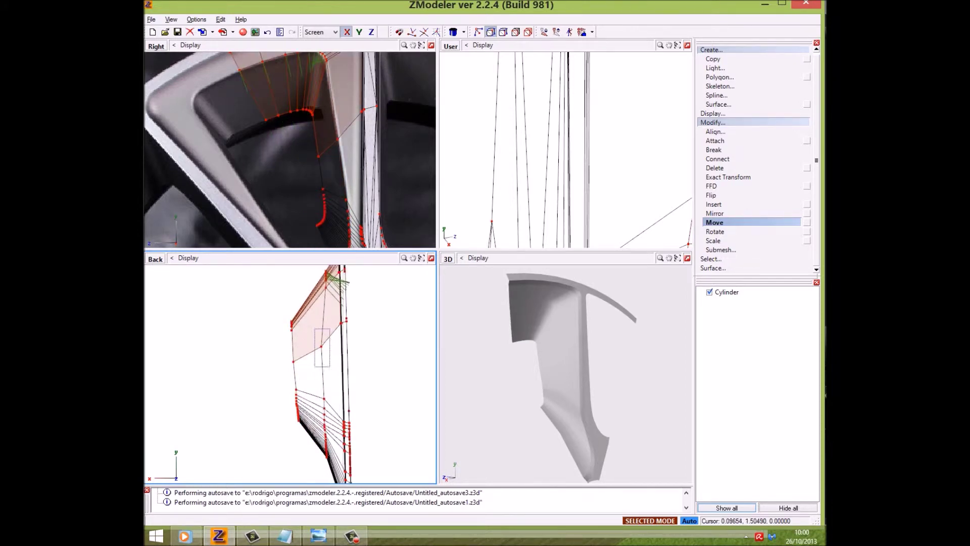
- Orbit the 3D preview to inspect the recessed pocket, then maximize the Right view
click(290, 171)
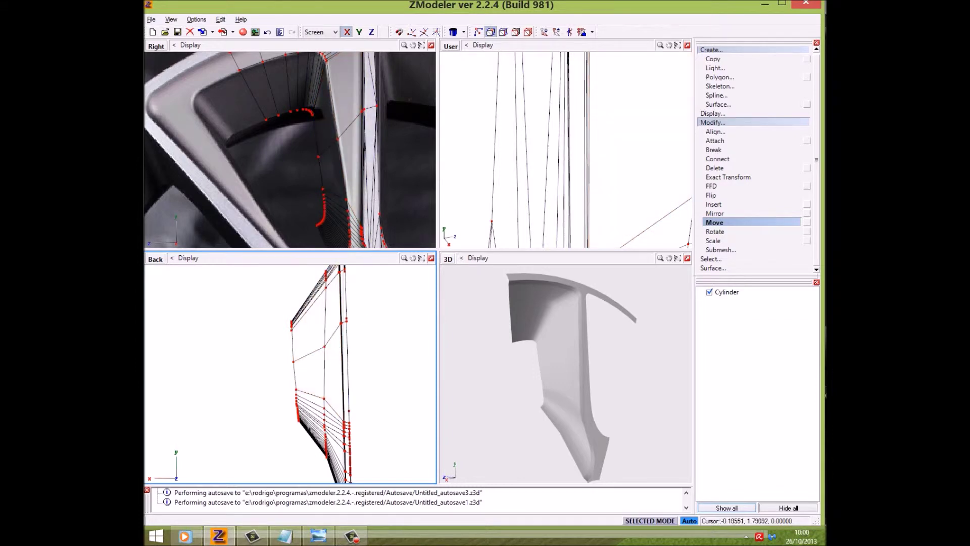
click(491, 32)
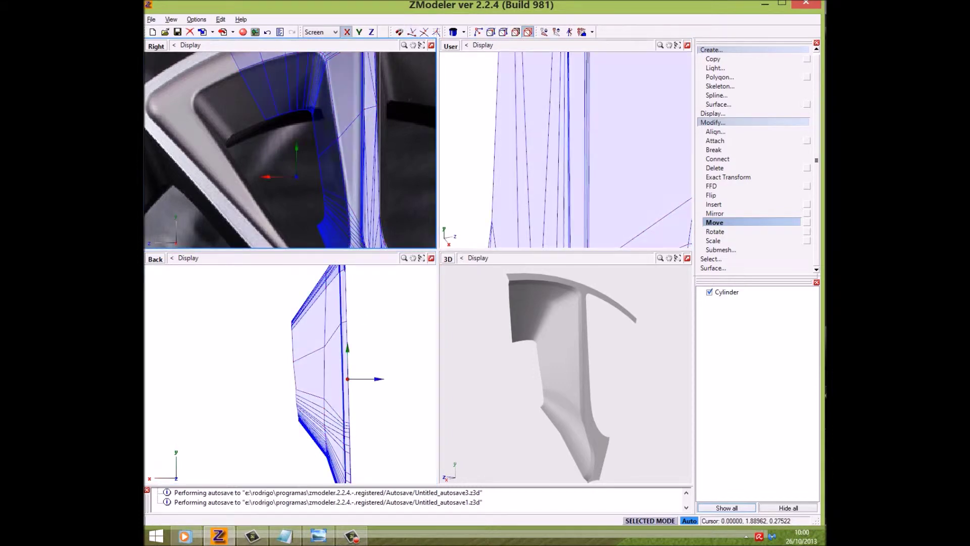
drag(556, 374, 581, 377)
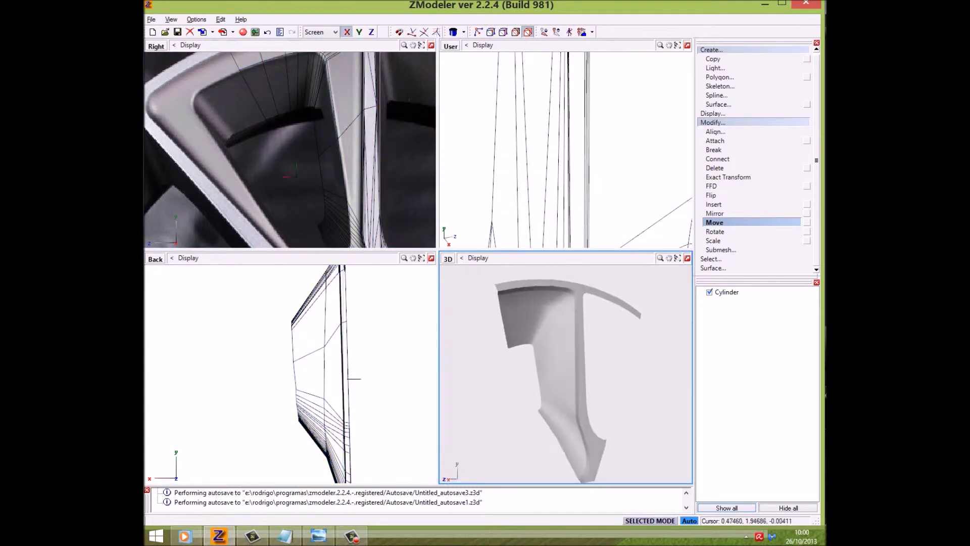
click(354, 378)
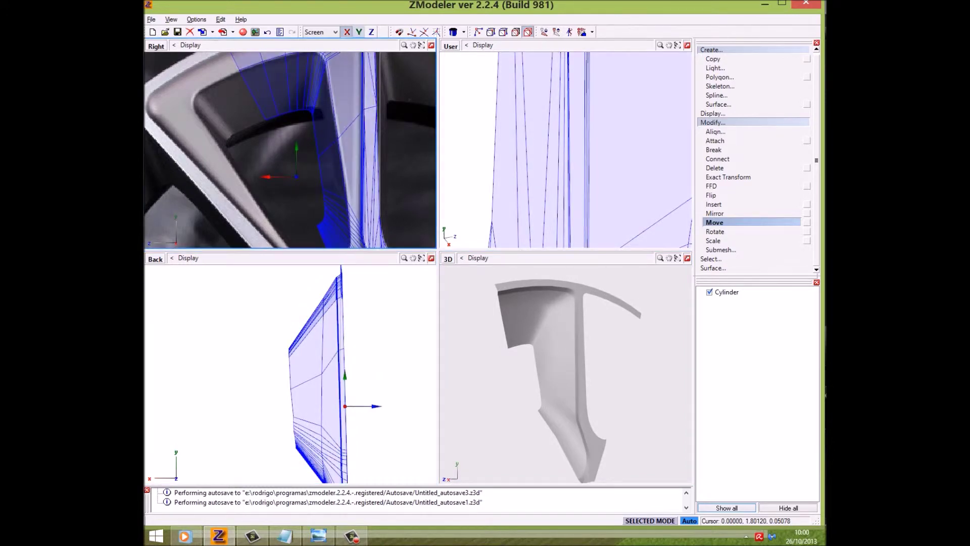
key(alt+w)
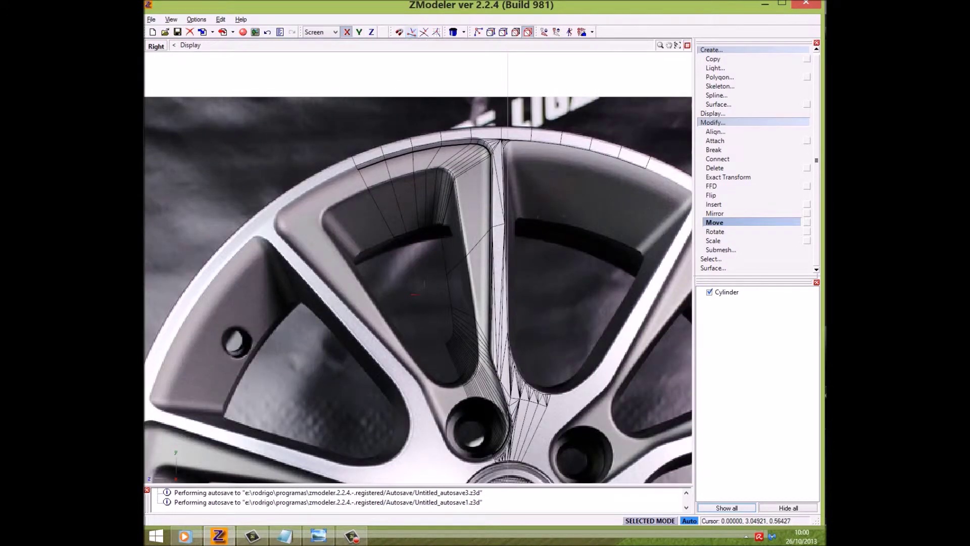
- Move the pocket's upper corner vertices right and up onto the photo edge
click(491, 32)
scroll(384, 242, up, 3)
drag(306, 224, 447, 262)
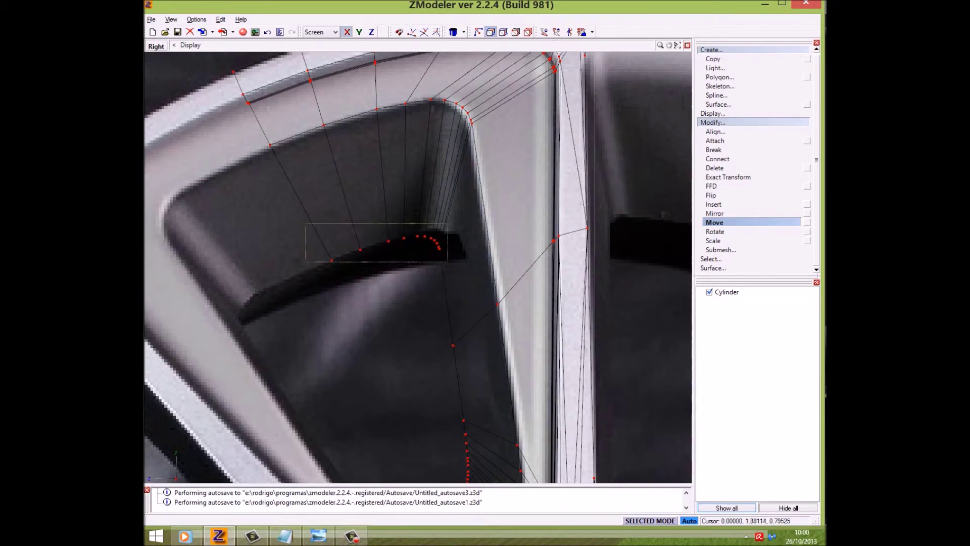
scroll(432, 259, up, 2)
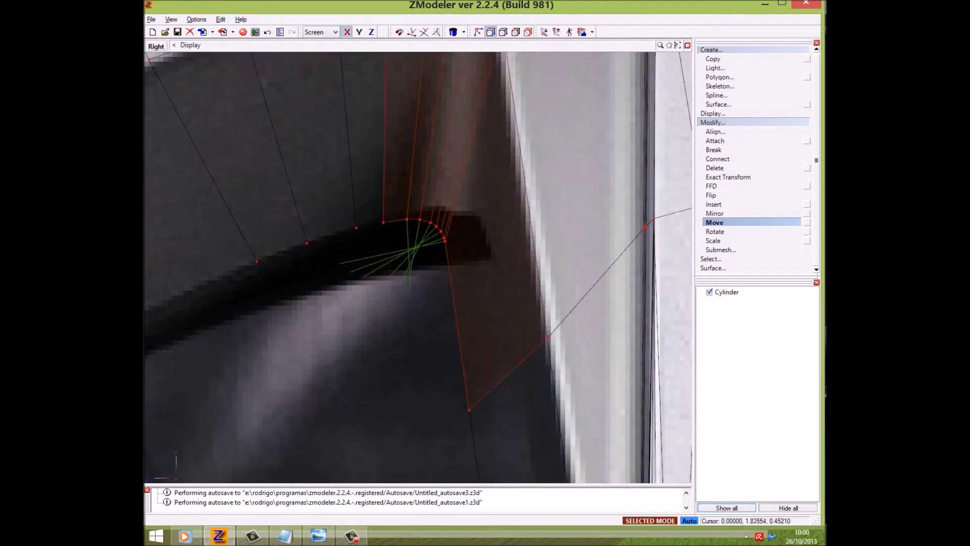
drag(416, 247, 457, 247)
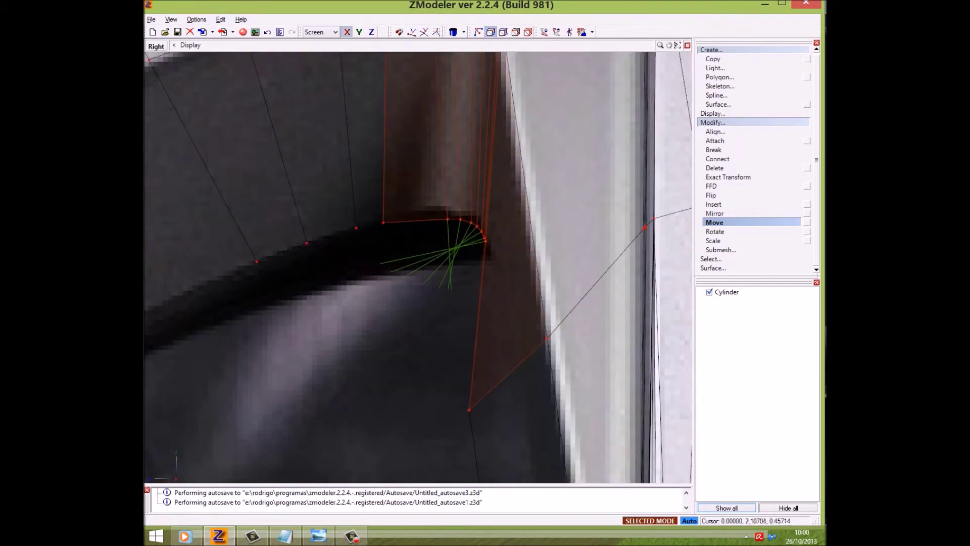
click(359, 32)
drag(447, 252, 447, 243)
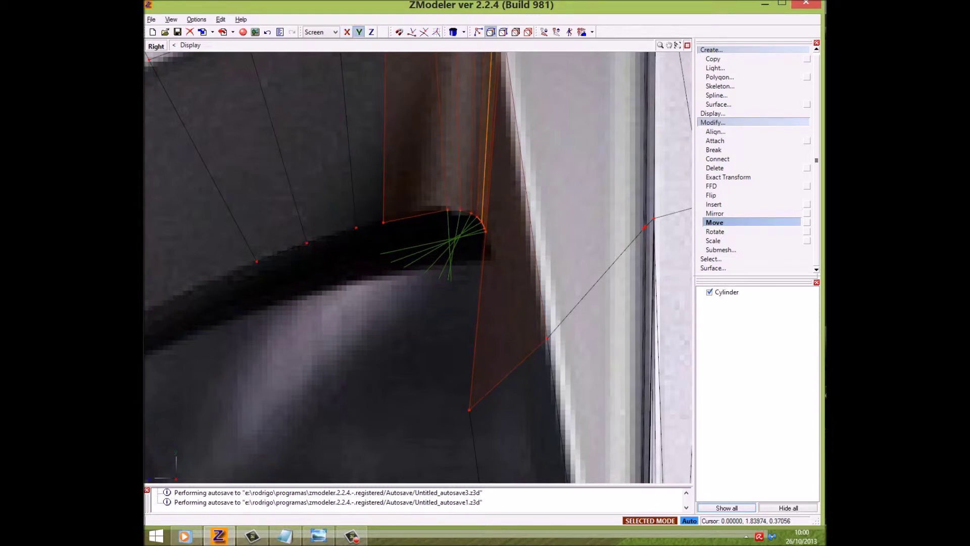
scroll(419, 268, down, 3)
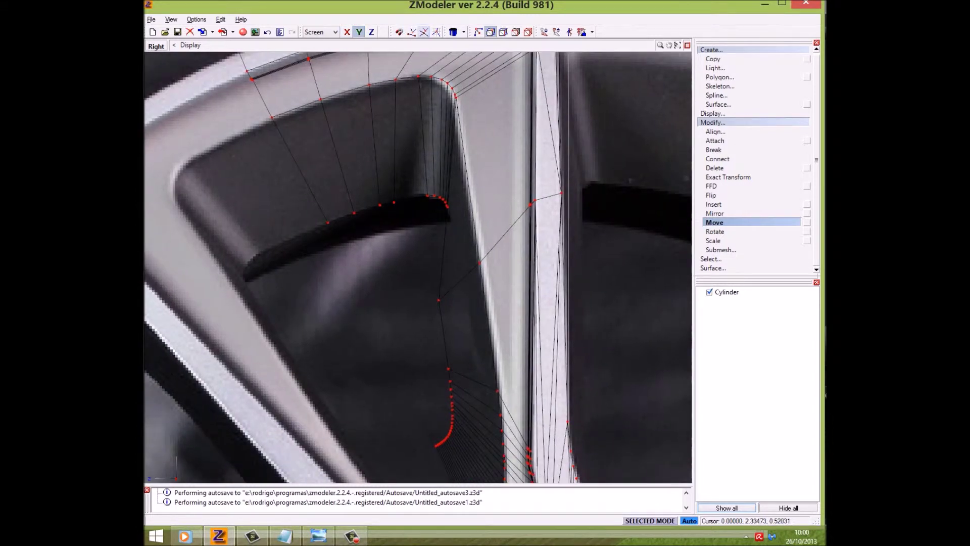
- Move the curve and lower corner vertices onto the spoke edge outline
click(439, 300)
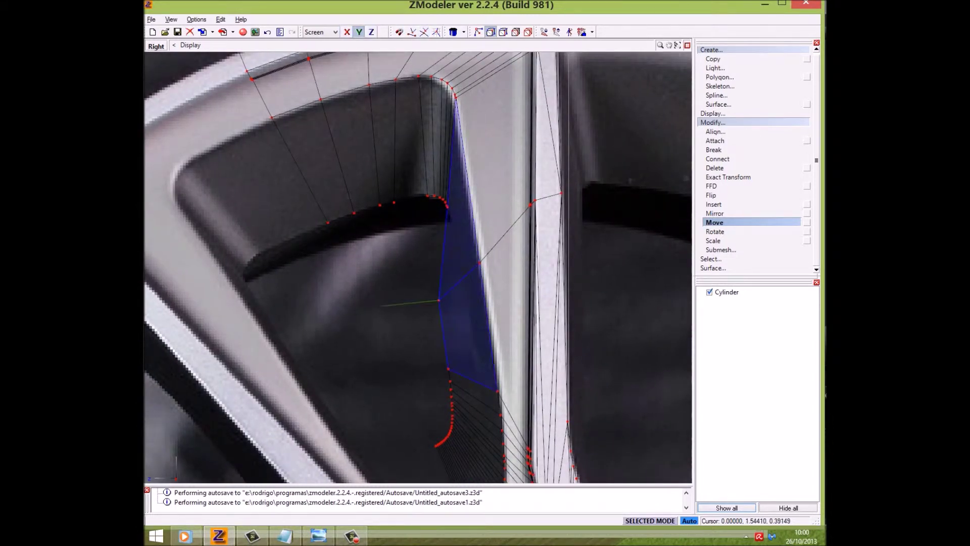
key(ctrl+z)
key(ctrl+z)
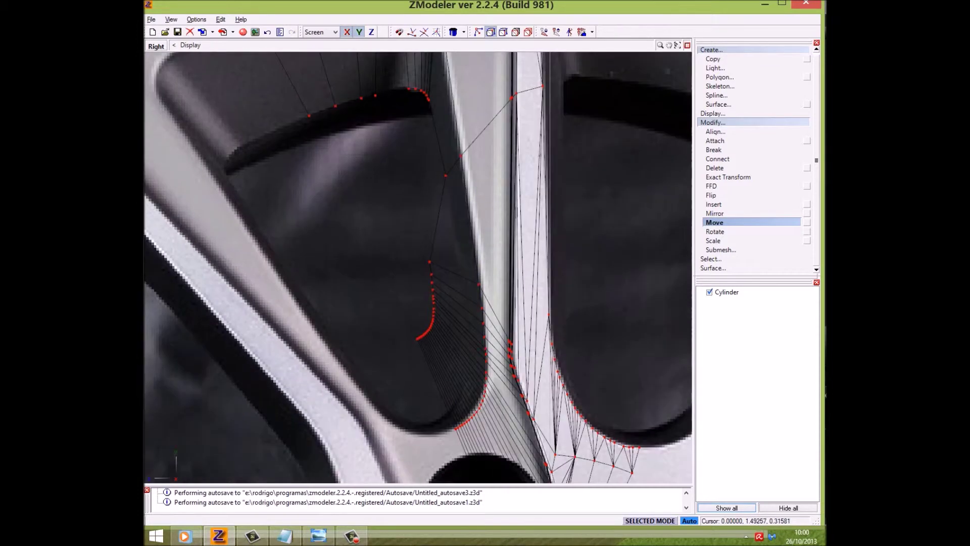
drag(418, 338, 434, 385)
scroll(433, 340, up, 1)
mouse_move(436, 317)
mouse_down()
mouse_move(479, 399)
mouse_move(480, 380)
mouse_up()
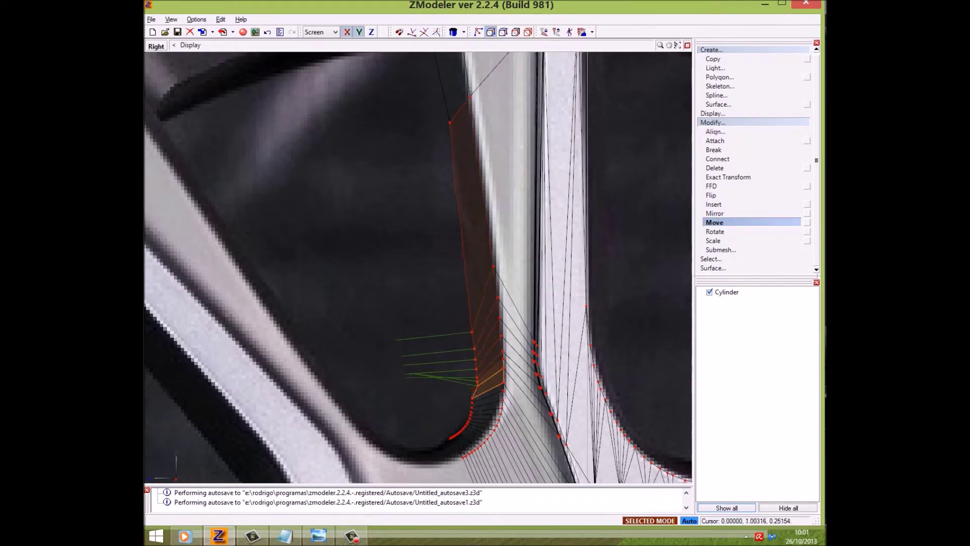
scroll(480, 379, up, 1)
scroll(480, 379, up, 1)
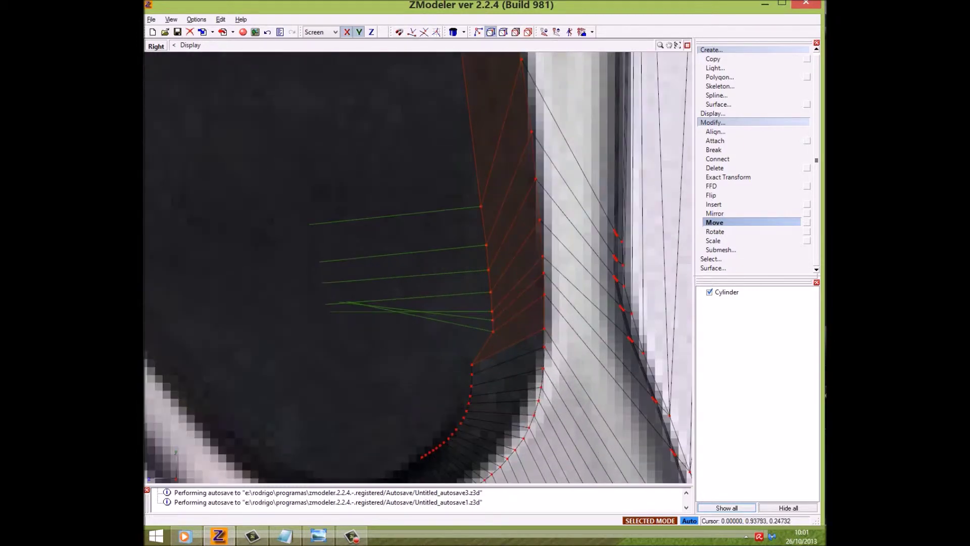
drag(484, 363, 490, 360)
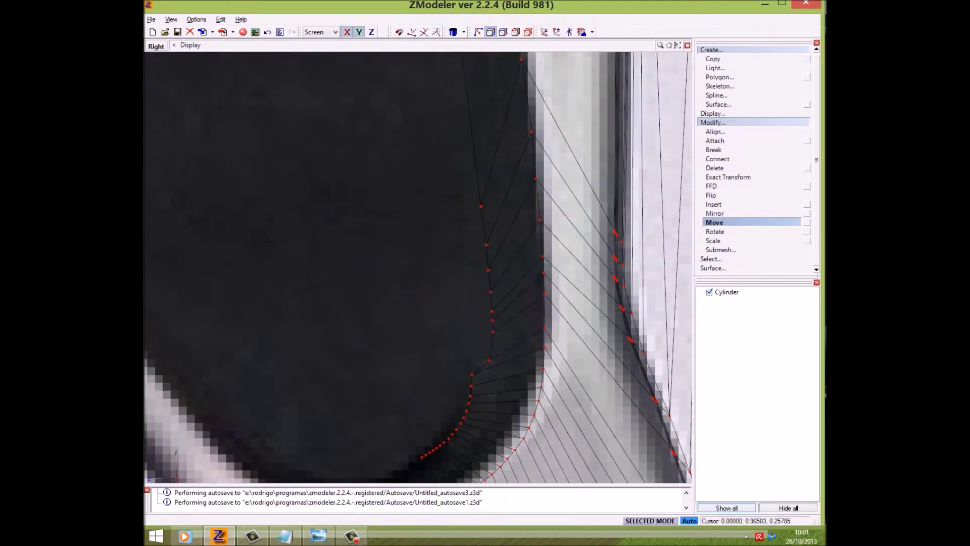
- Nudge the remaining corner vertices onto the photo's pocket edge
scroll(490, 360, up, 2)
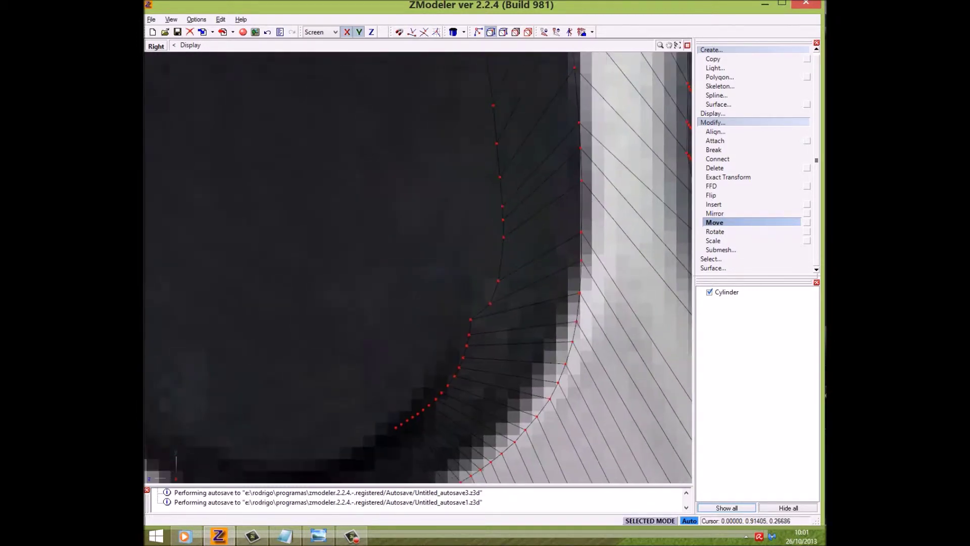
drag(459, 364, 475, 348)
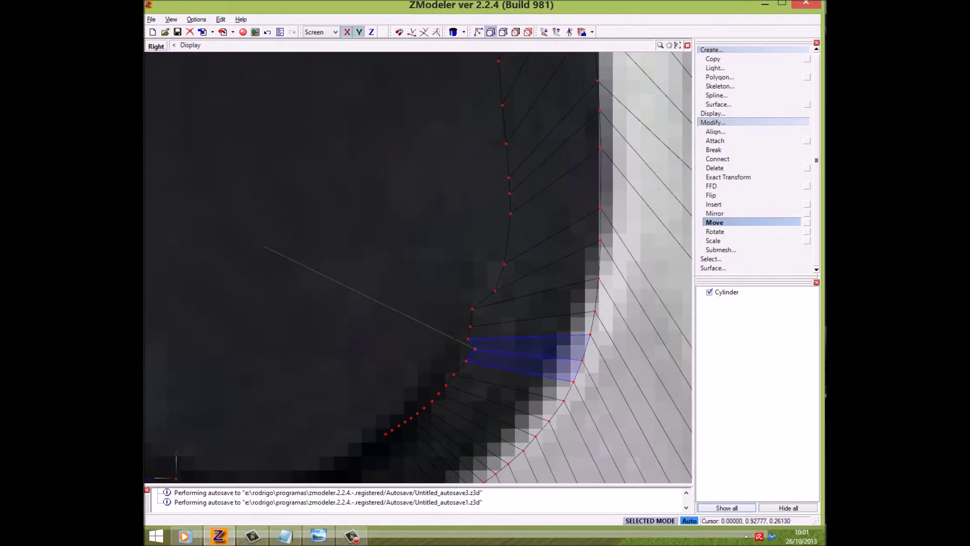
mouse_move(468, 338)
mouse_down()
mouse_move(482, 335)
mouse_move(494, 302)
mouse_up()
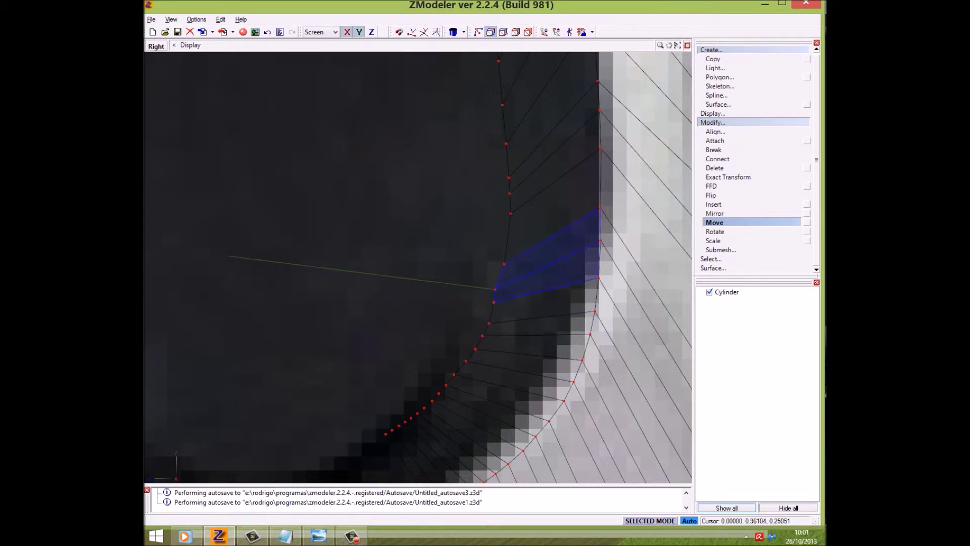
drag(230, 257, 231, 252)
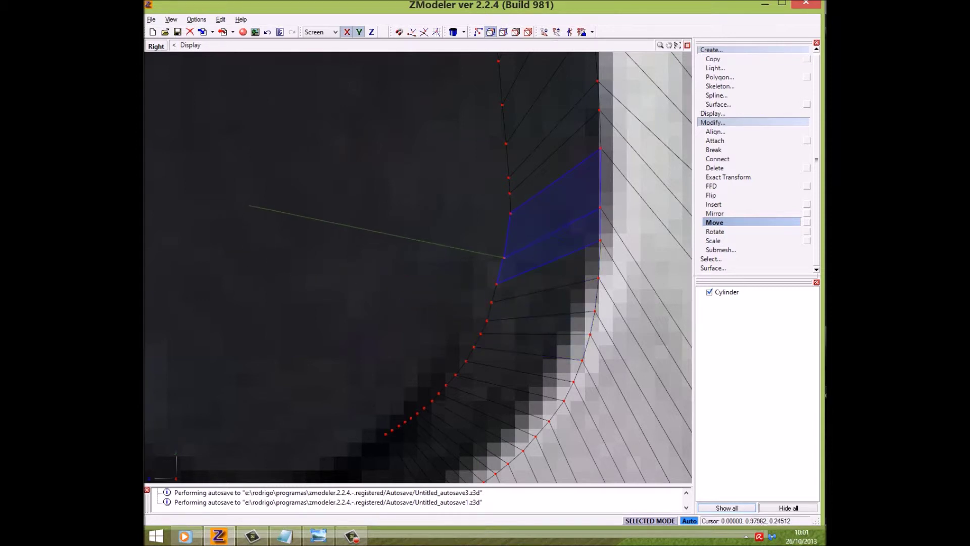
scroll(418, 268, down, 3)
scroll(417, 268, down, 2)
scroll(418, 268, up, 3)
scroll(418, 268, up, 2)
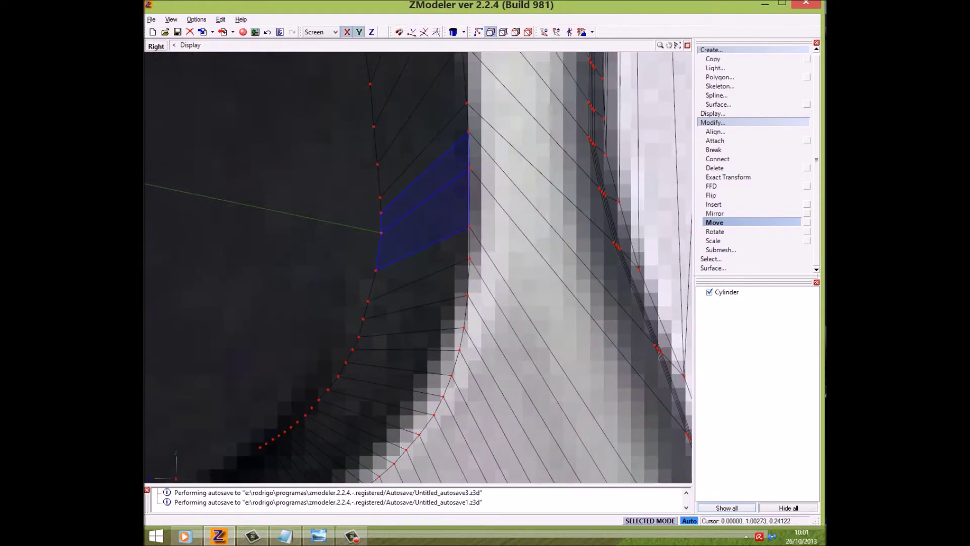
scroll(418, 268, down, 3)
scroll(418, 268, up, 2)
scroll(418, 267, up, 2)
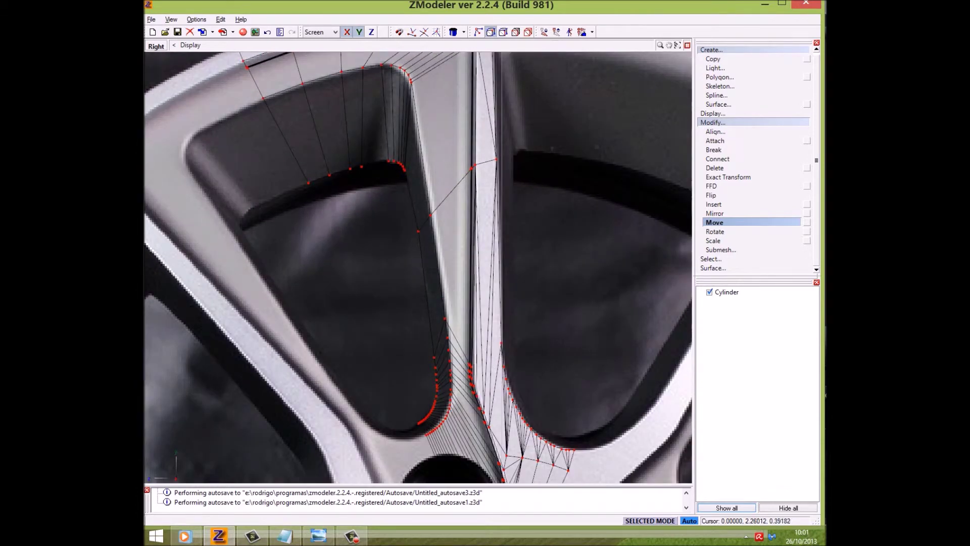
- Activate the Submesh Chamfer tool and bring the upper vertex strip into view
click(720, 250)
click(722, 258)
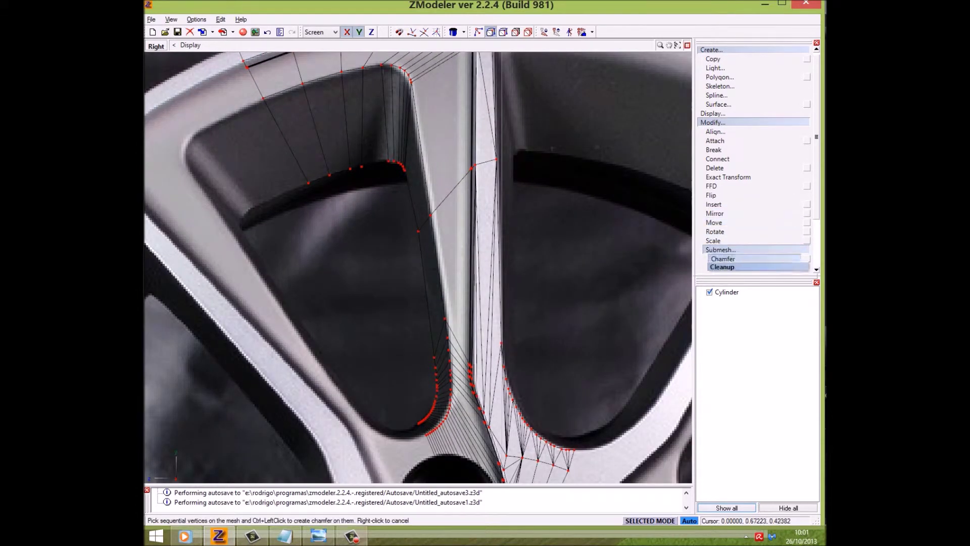
click(285, 535)
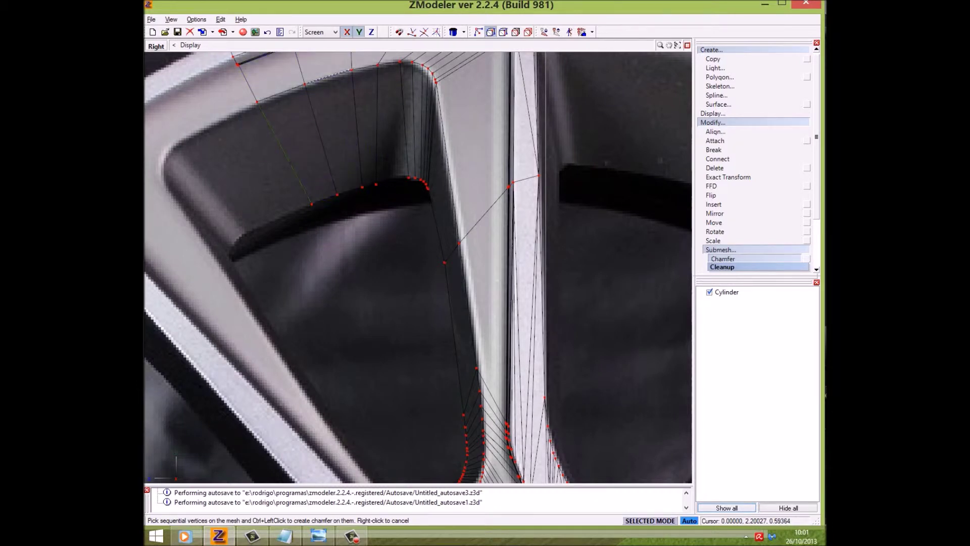
scroll(389, 65, up, 2)
scroll(389, 66, up, 1)
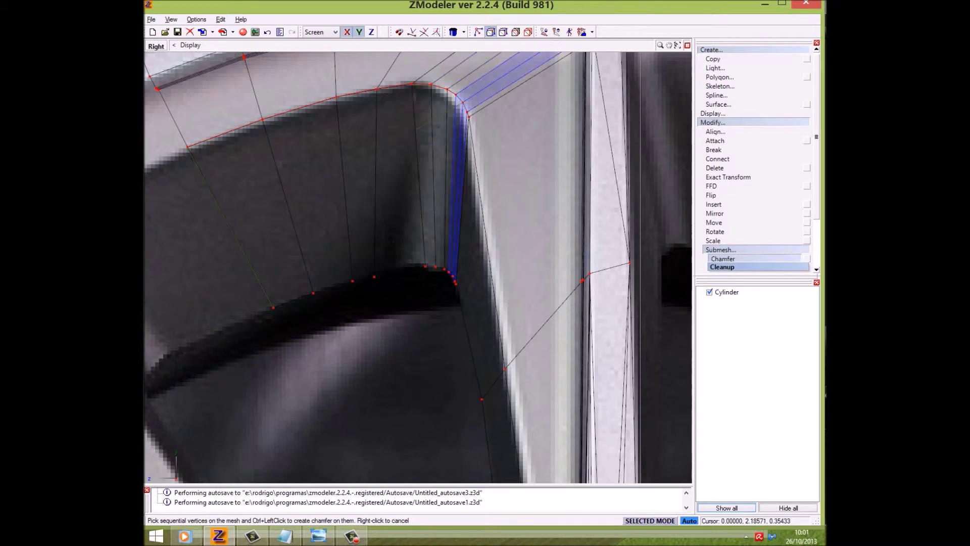
middle_drag(506, 151, 496, 70)
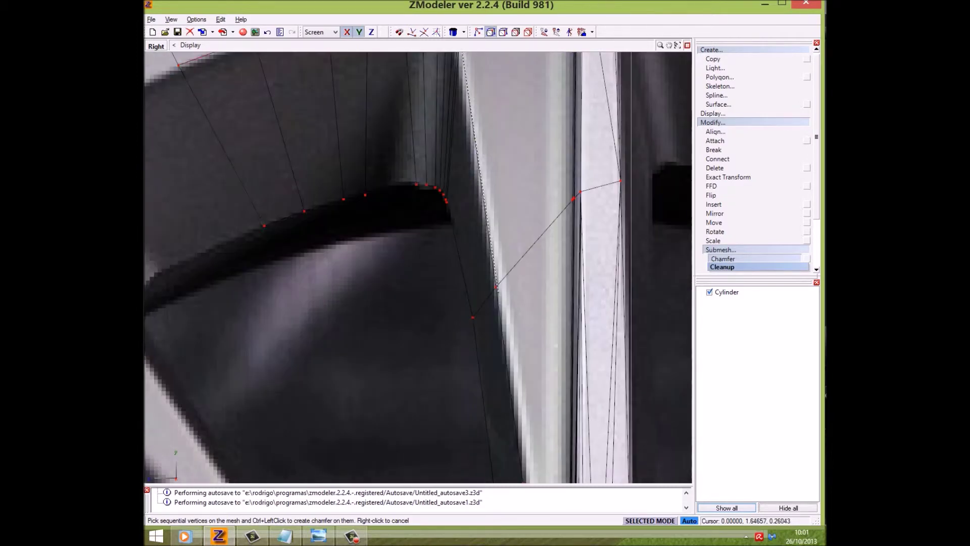
scroll(465, 202, down, 3)
scroll(464, 203, up, 3)
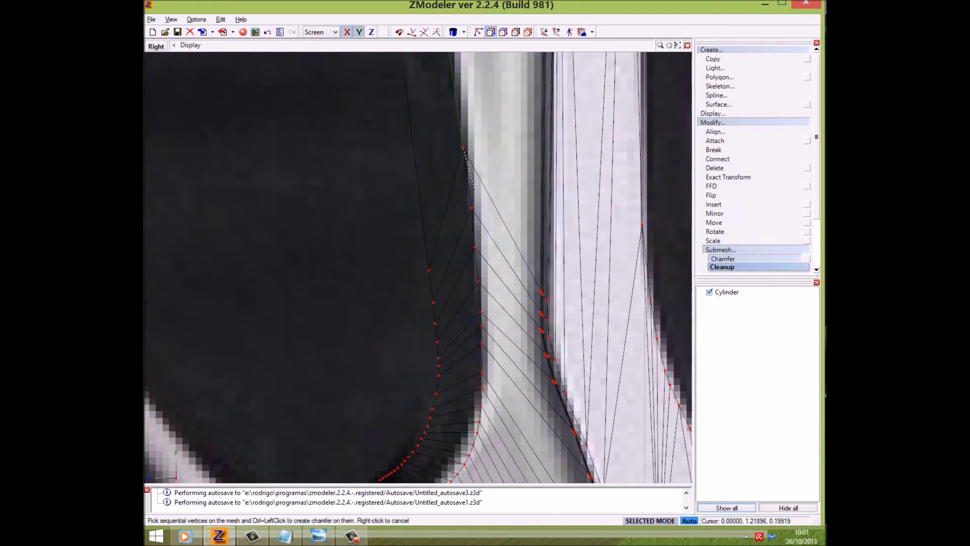
- Pick the vertex chain from the top of the pocket edge down along its curve
click(463, 147)
click(471, 207)
click(475, 247)
click(481, 326)
click(482, 343)
middle_drag(482, 373, 463, 126)
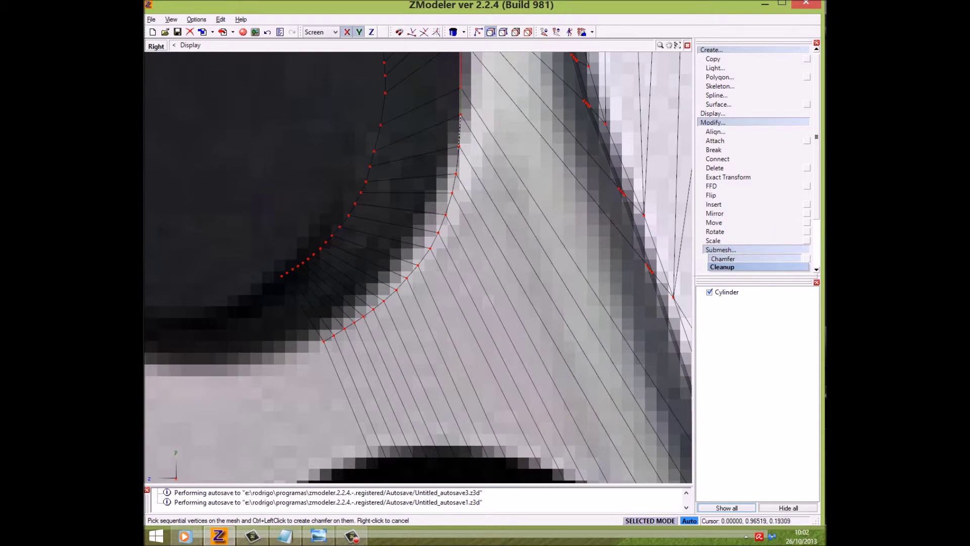
click(459, 146)
click(456, 174)
click(446, 215)
- Apply the chamfer to the picked vertex chain and select a pocket polygon
ctrl+click(198, 126)
key(4)
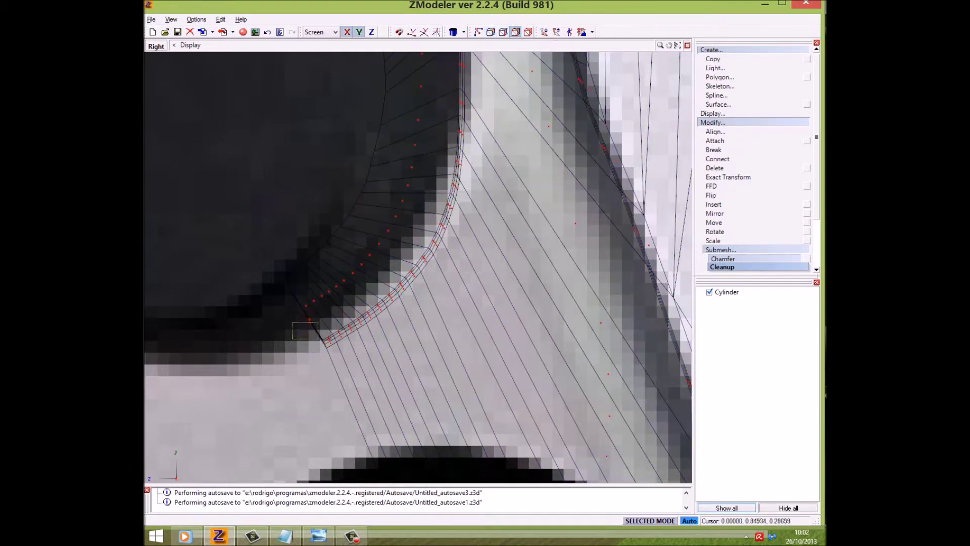
click(306, 326)
scroll(305, 326, down, 5)
scroll(354, 228, up, 5)
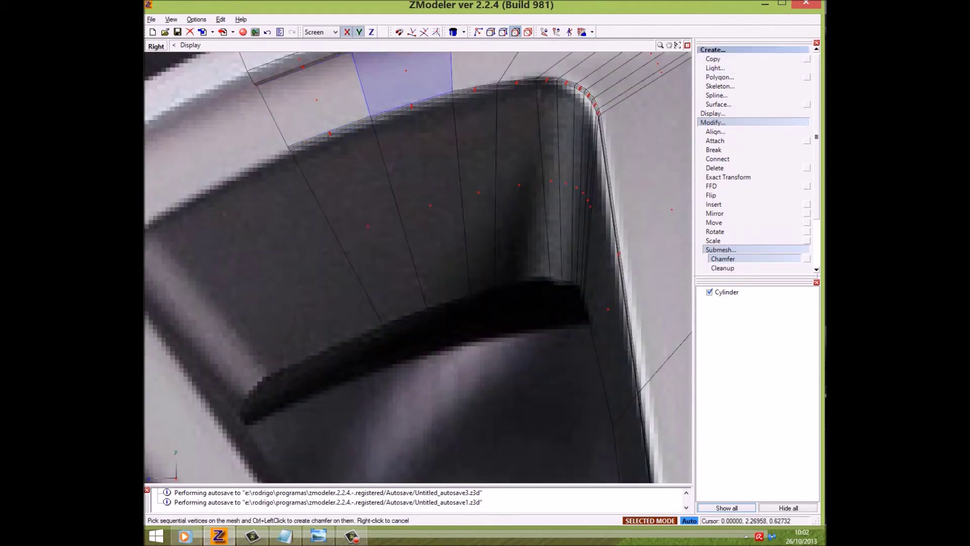
- Show the four views and orbit the 3D preview to inspect the chamfered spoke
click(687, 45)
middle_drag(566, 353, 566, 384)
scroll(291, 149, down, 3)
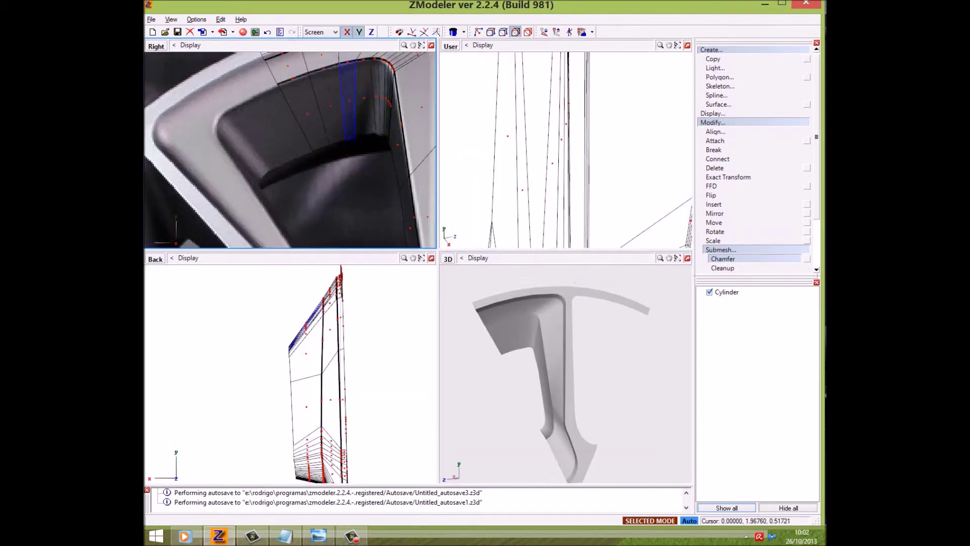
key(4)
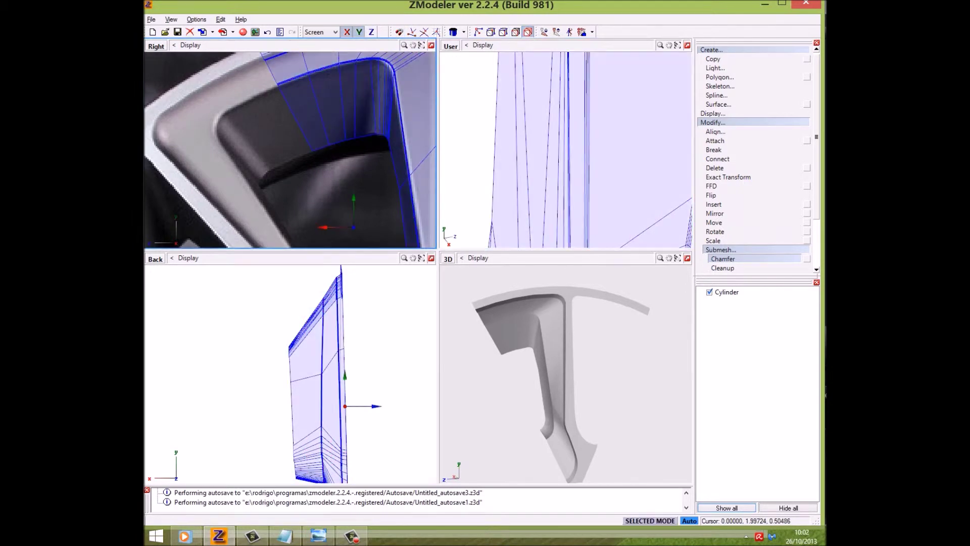
click(632, 430)
middle_drag(632, 430, 606, 405)
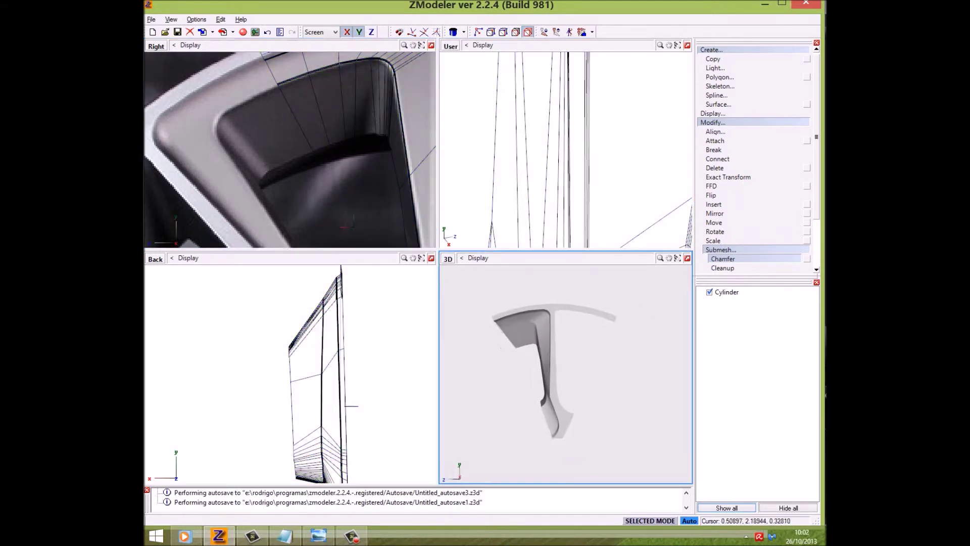
click(323, 101)
- Maximize the side view and set Move to Move Pivot only
key(alt+w)
scroll(346, 265, down, 3)
scroll(346, 265, up, 3)
scroll(346, 265, up, 1)
click(733, 222)
click(807, 222)
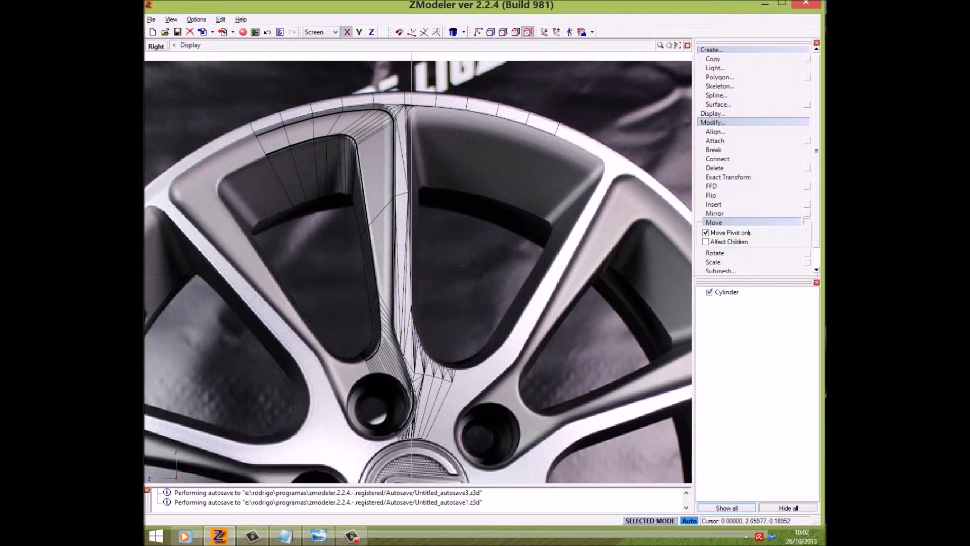
- Box-select the faces along the upper rim and the edges at the rim's upper corner
scroll(556, 140, up, 2)
scroll(556, 139, up, 3)
scroll(501, 114, down, 2)
scroll(500, 114, down, 1)
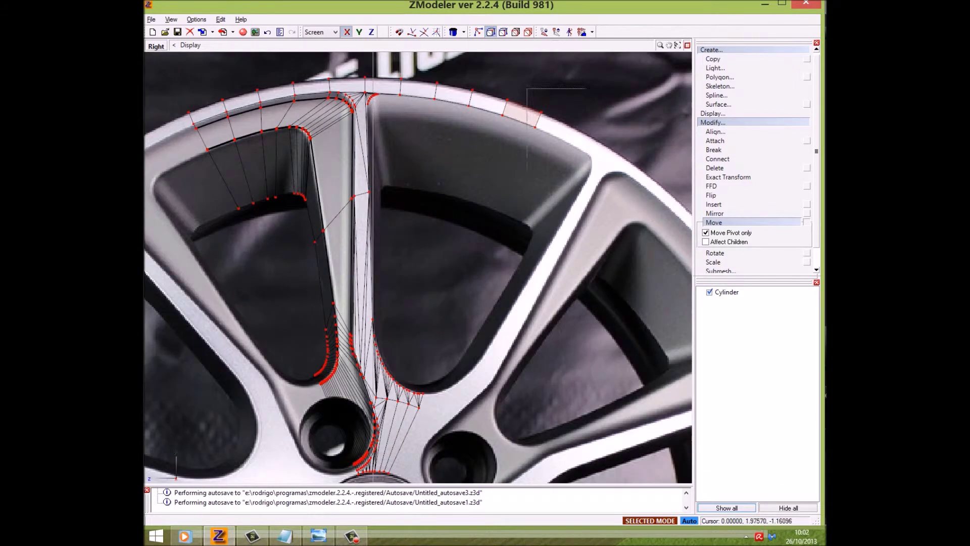
drag(570, 108, 475, 153)
scroll(477, 109, up, 2)
mouse_move(475, 119)
mouse_down()
mouse_move(414, 86)
mouse_move(360, 79)
mouse_up()
scroll(315, 89, up, 4)
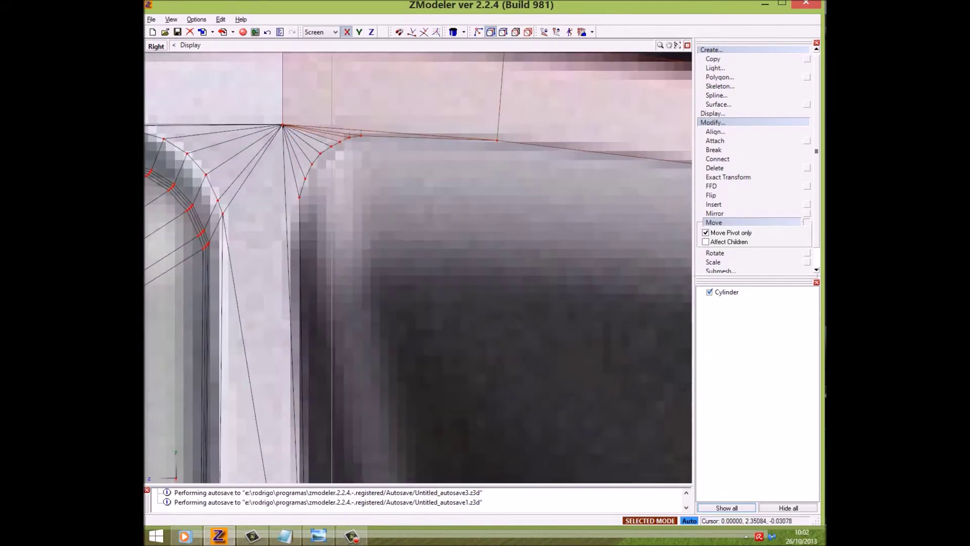
drag(327, 200, 288, 273)
- Add the triangles beside the spoke edge and the neighbouring pocket-edge faces to the selection
scroll(418, 268, down, 4)
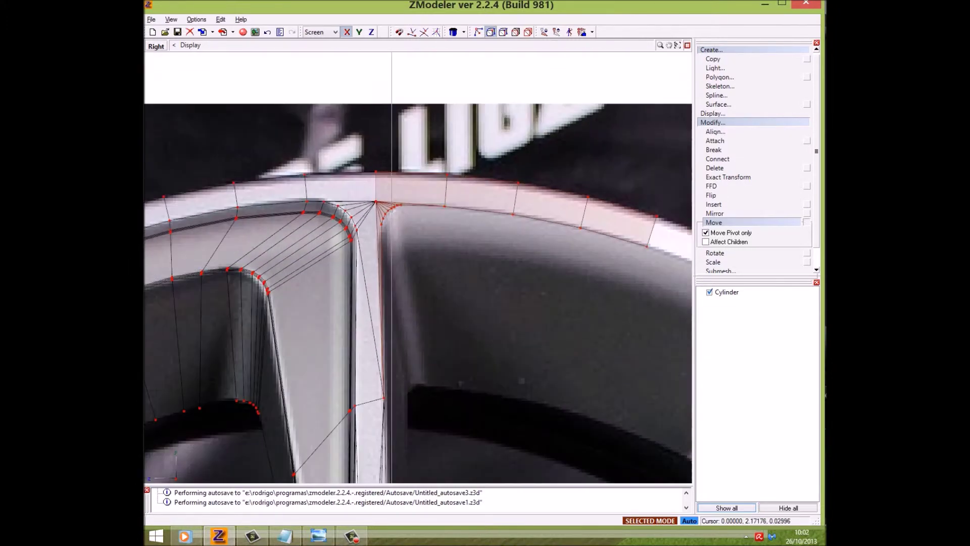
scroll(328, 253, up, 1)
scroll(328, 253, up, 2)
scroll(328, 253, up, 2)
scroll(342, 314, up, 2)
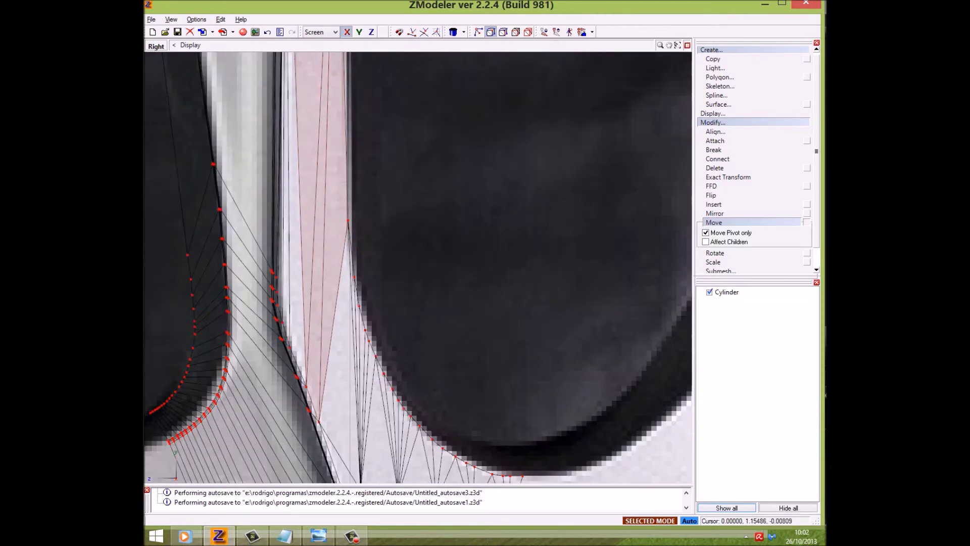
scroll(342, 313, down, 1)
drag(402, 180, 324, 241)
mouse_move(396, 265)
ctrl+mouse_down()
mouse_move(359, 322)
mouse_move(539, 371)
ctrl+mouse_up()
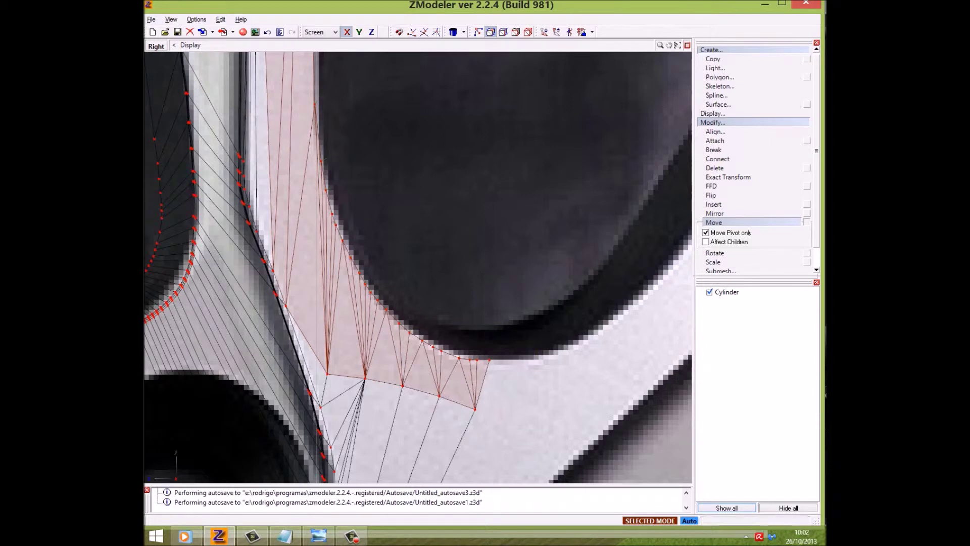
ctrl+drag(327, 331, 328, 329)
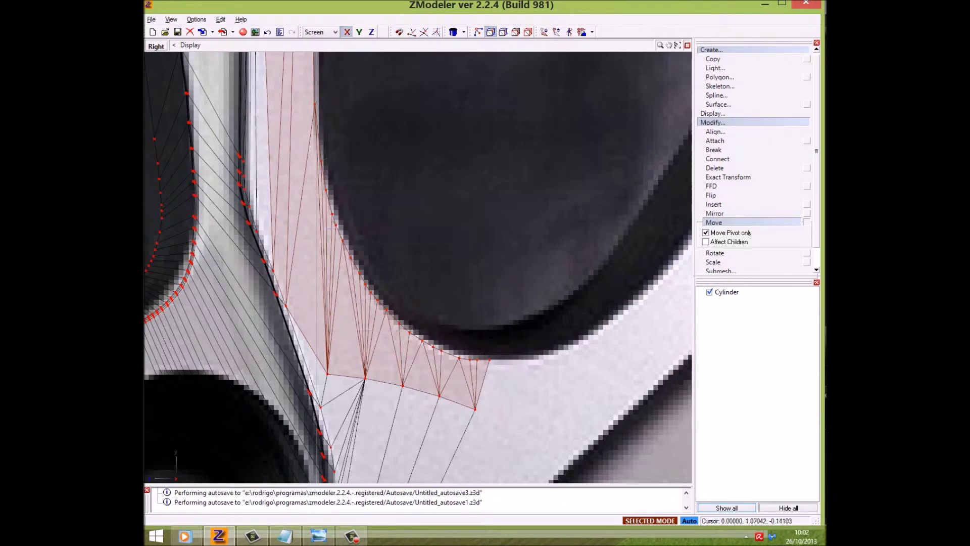
ctrl+drag(393, 267, 383, 246)
- Extrude the selected rim and pocket faces
scroll(383, 245, down, 2)
scroll(383, 245, down, 2)
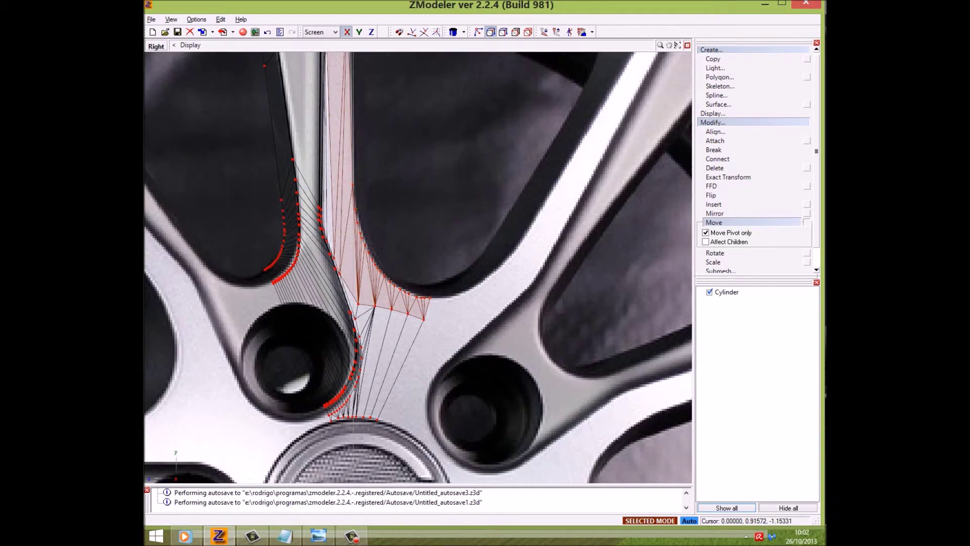
click(721, 271)
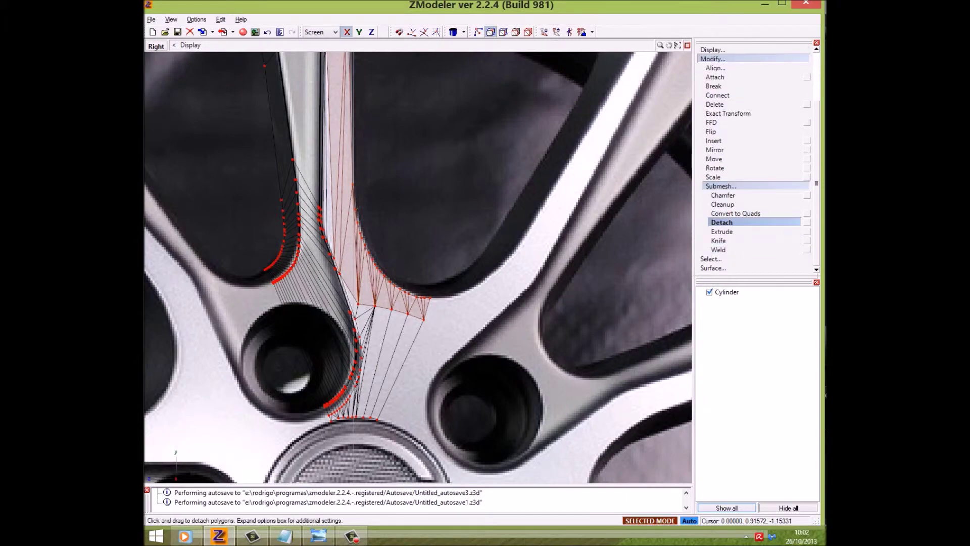
click(723, 231)
scroll(418, 268, down, 3)
scroll(418, 268, up, 3)
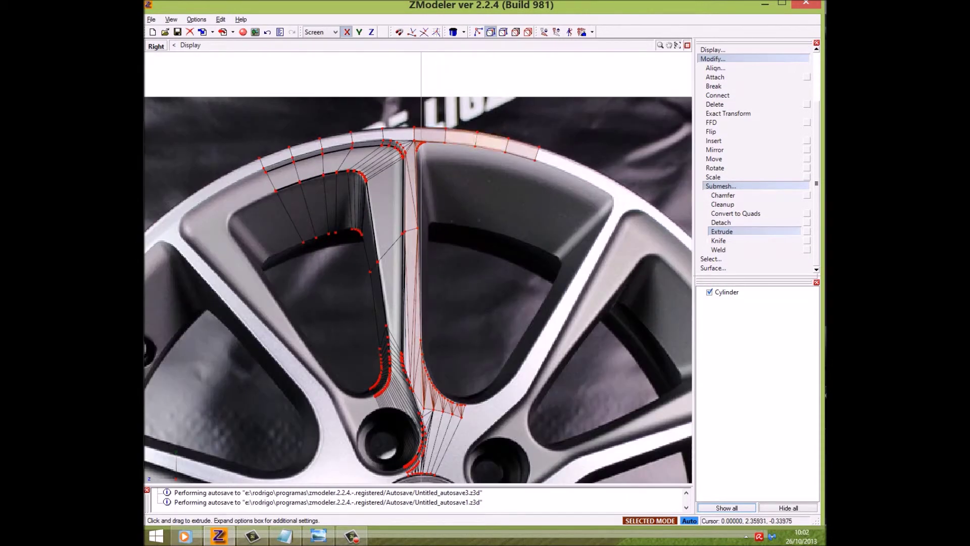
- Scale the extruded faces inward on the Y axis to fit the pocket, restoring four viewports
key(s)
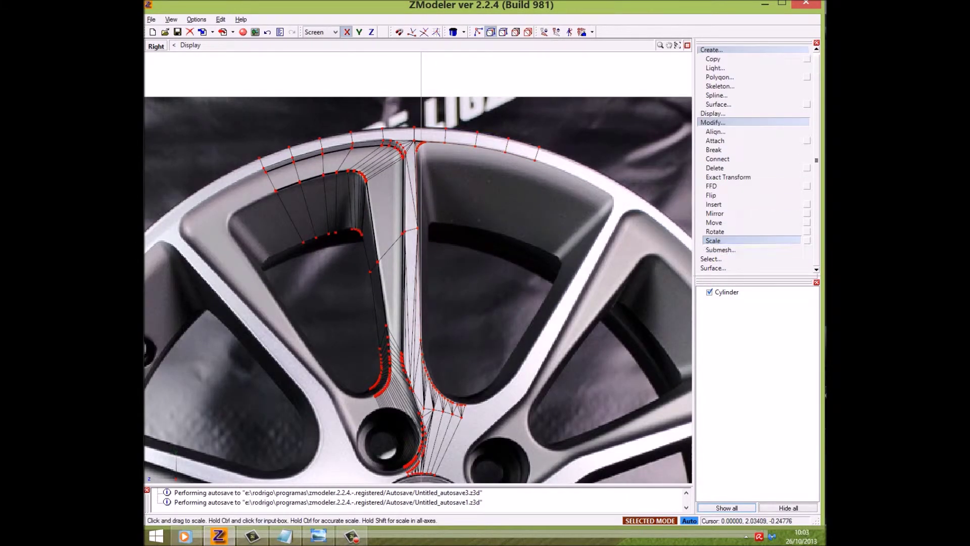
click(359, 31)
drag(445, 138, 434, 155)
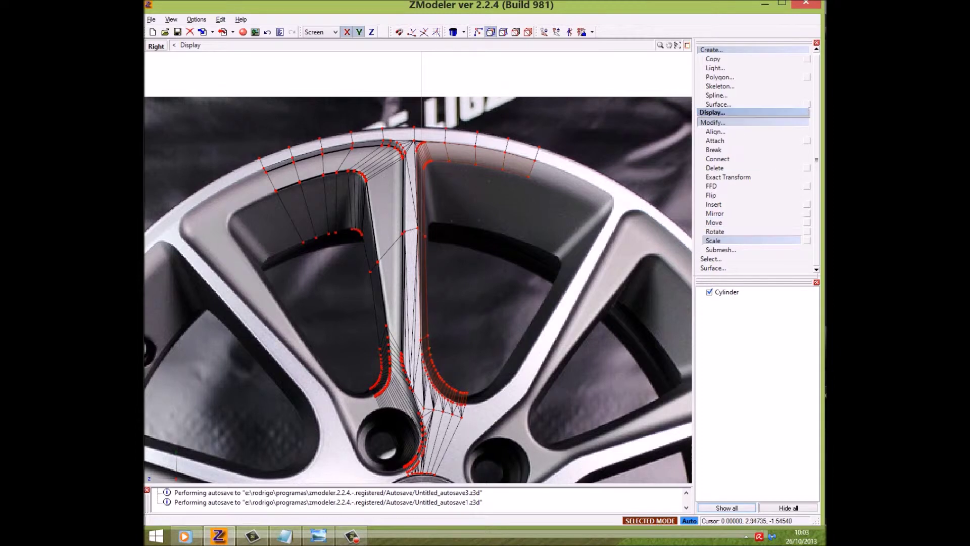
click(687, 45)
key(F5)
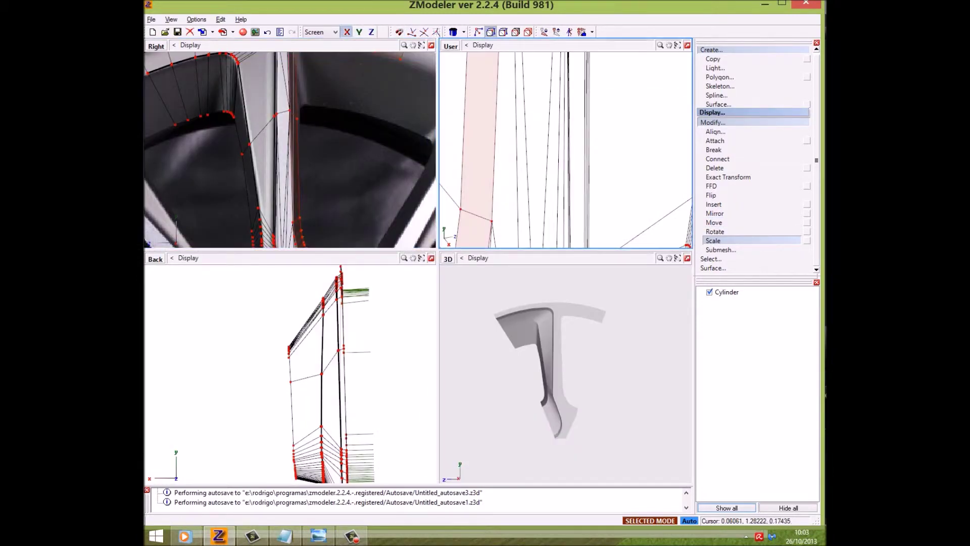
- Shift the selected pocket faces sideways along X and rescale them
click(714, 222)
drag(475, 152, 496, 151)
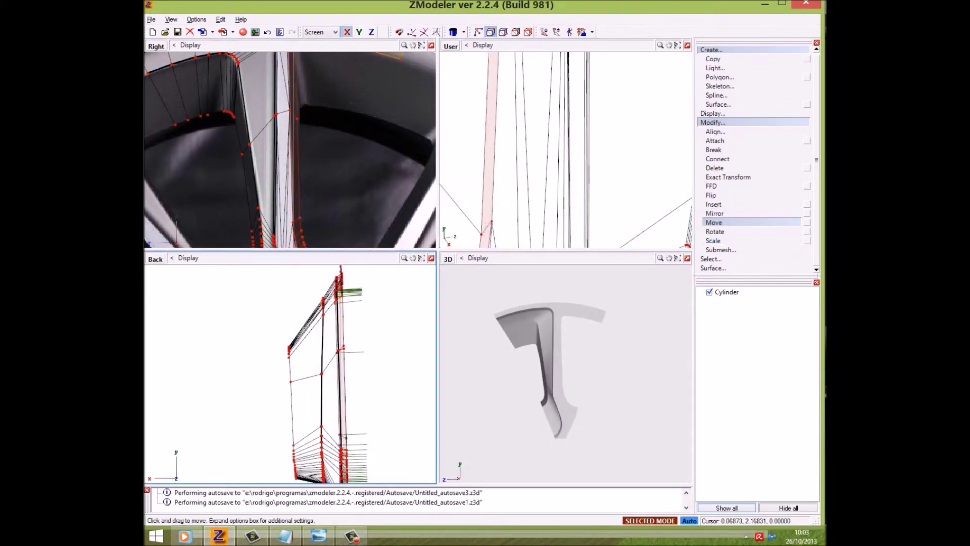
click(713, 239)
click(721, 242)
click(371, 32)
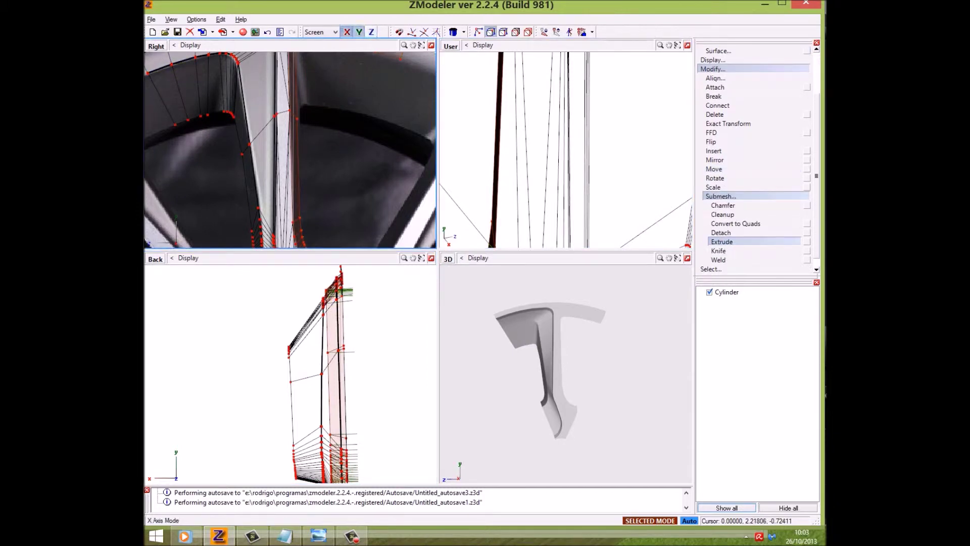
click(721, 196)
click(713, 240)
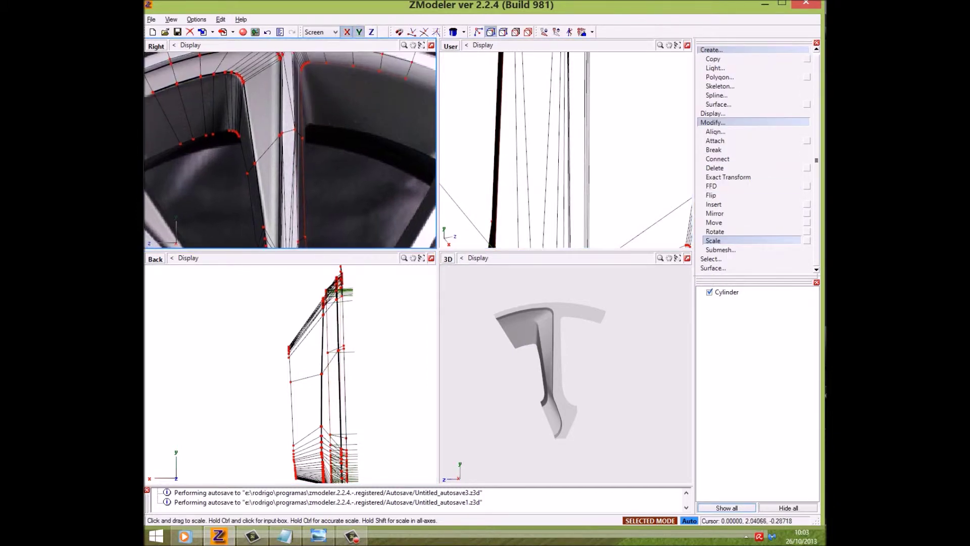
drag(475, 151, 475, 172)
- In the Back view, move the pocket faces into position and widen them to fit the pocket
click(714, 222)
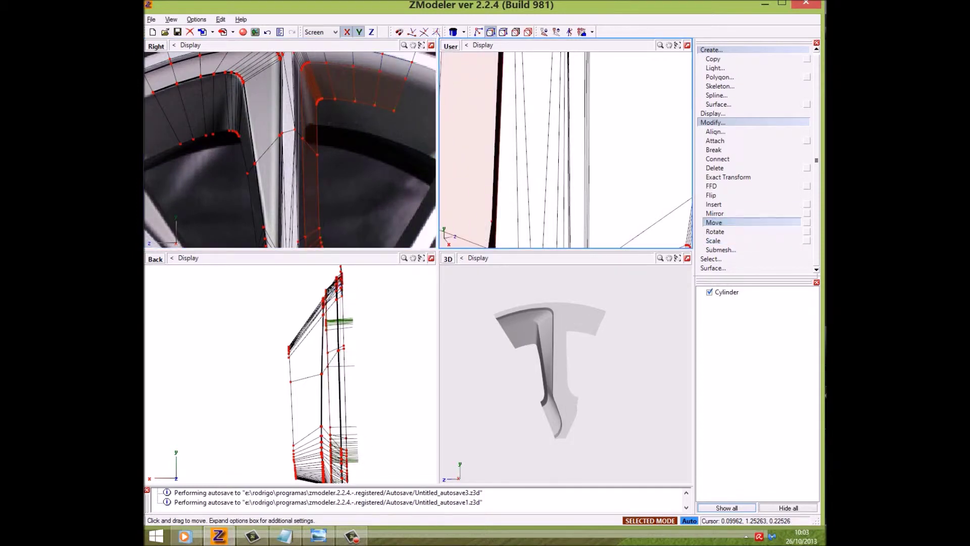
click(303, 354)
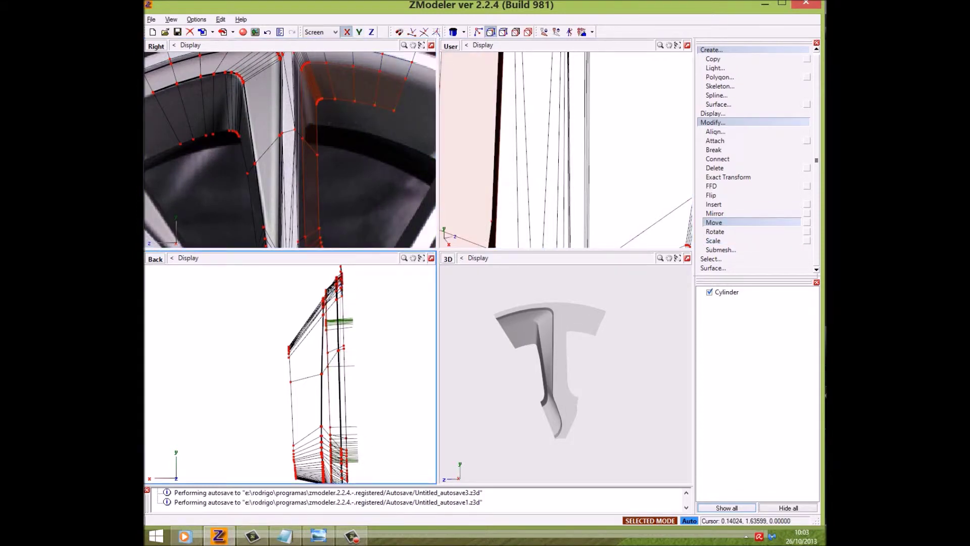
drag(313, 376, 349, 328)
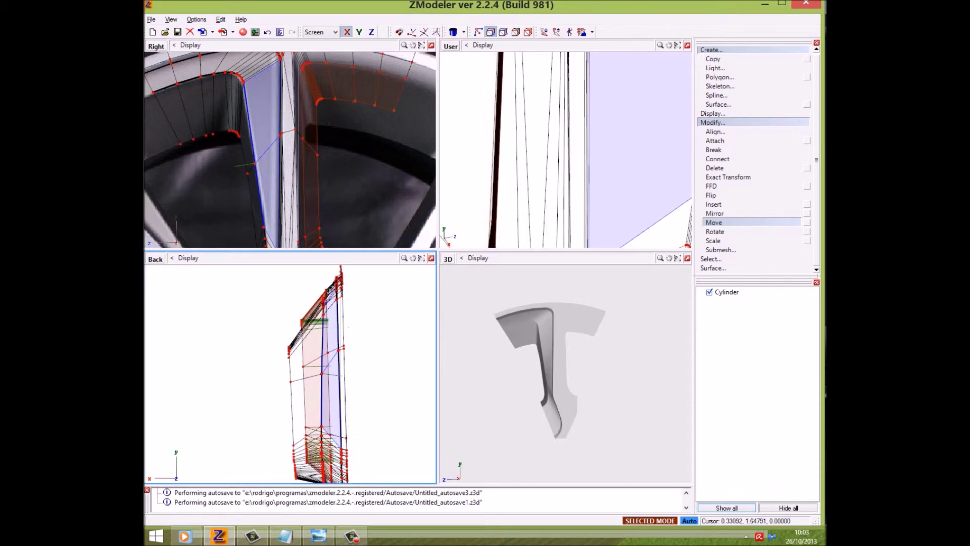
click(721, 249)
click(721, 262)
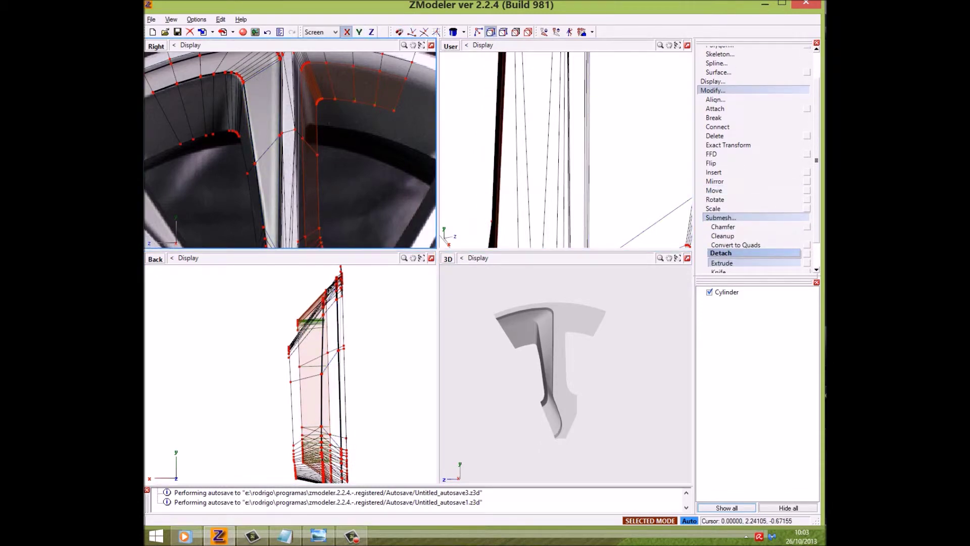
click(713, 208)
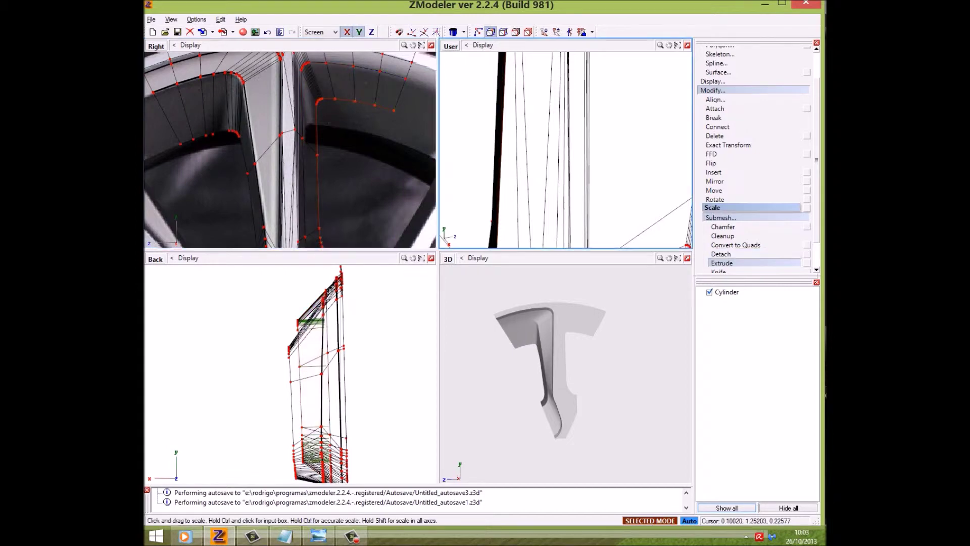
drag(364, 103, 364, 131)
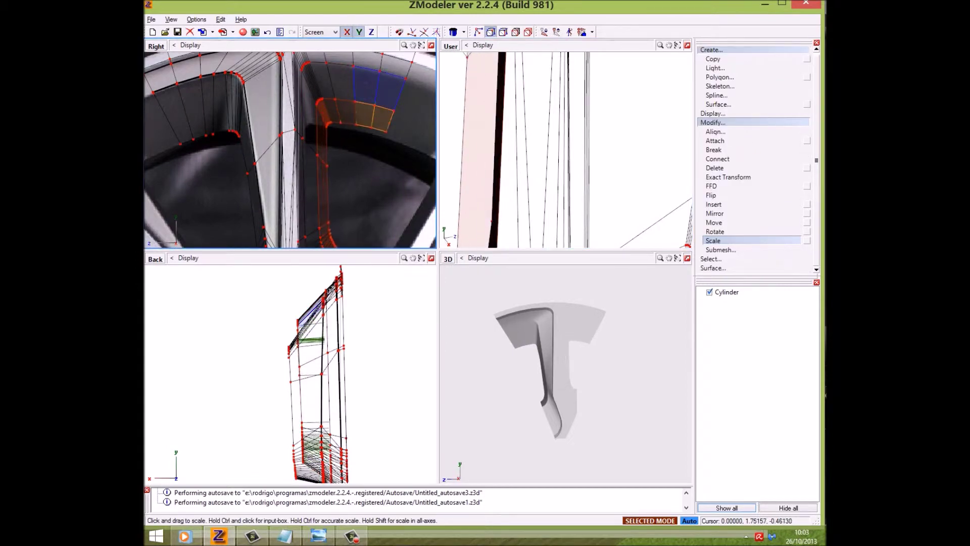
- Mirror the pocket polygons to the adjacent pocket, nudge them into place, and maximize the Right view
click(714, 212)
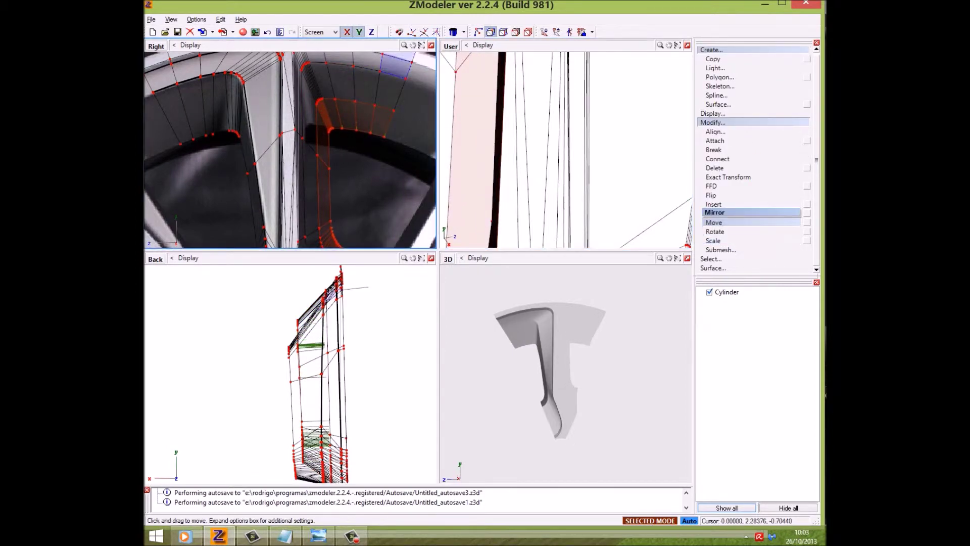
drag(313, 384, 323, 354)
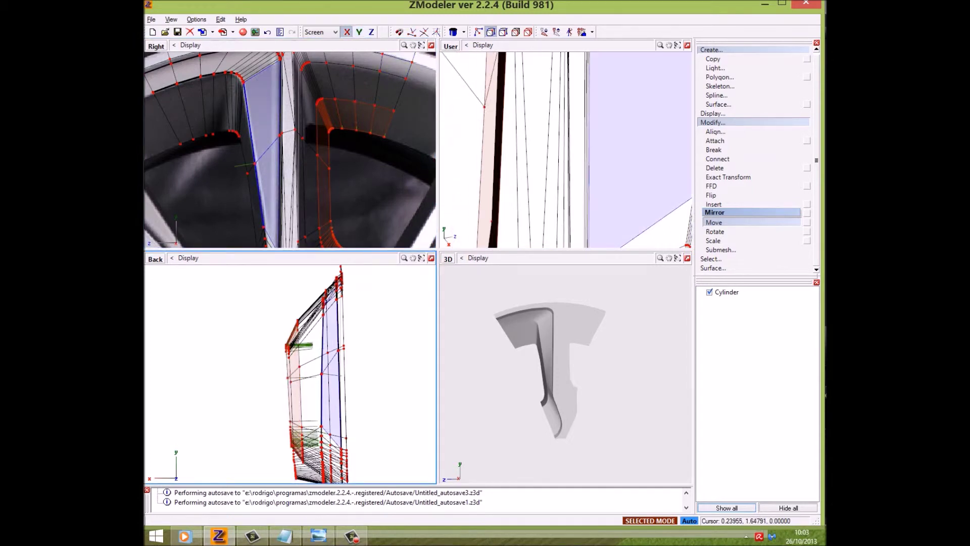
key(space)
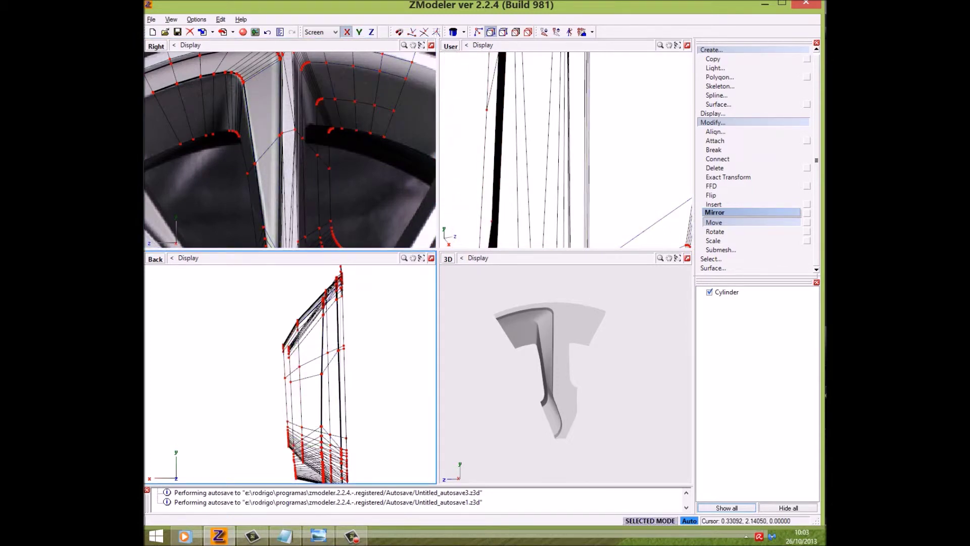
drag(311, 426, 314, 404)
key(space)
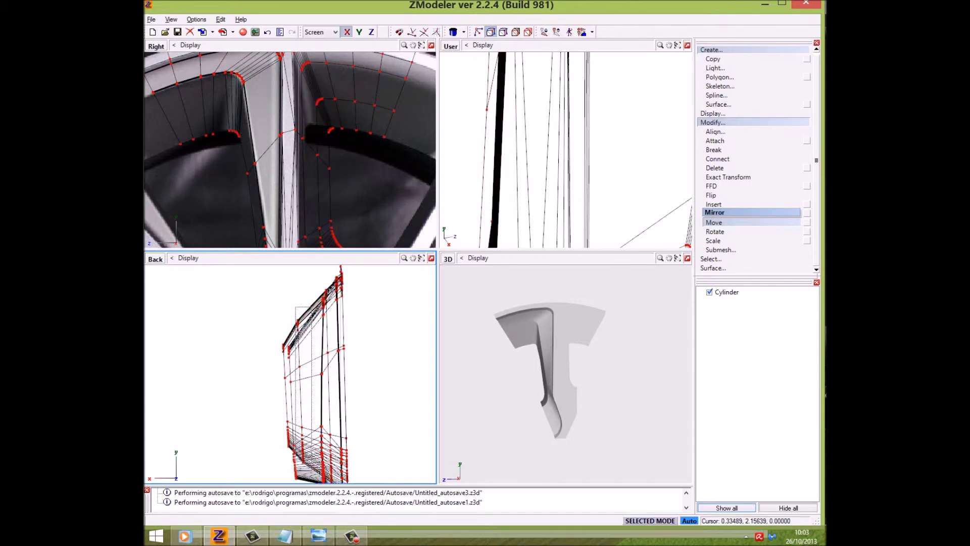
drag(312, 432, 296, 307)
drag(308, 384, 302, 384)
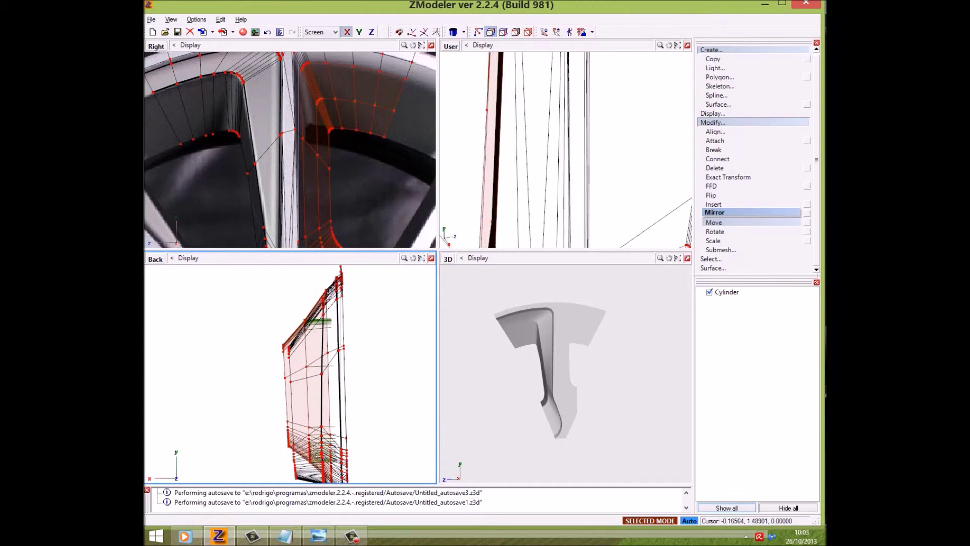
key(space)
key(alt+w)
scroll(394, 253, up, 2)
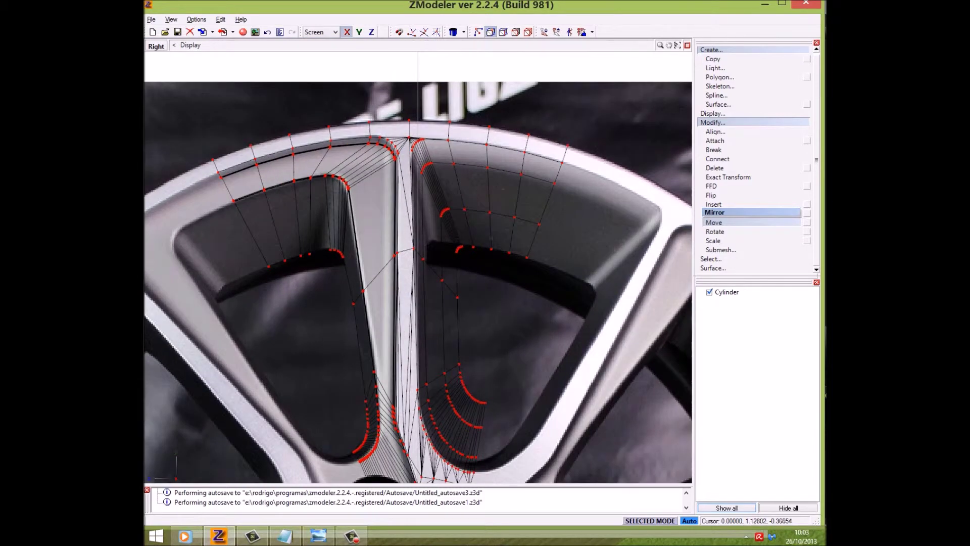
- Select a band of mirrored pocket faces, rescale them, and stretch them along Y
scroll(394, 252, up, 2)
scroll(394, 253, up, 2)
middle_drag(394, 283, 394, 235)
drag(402, 354, 466, 416)
mouse_move(377, 346)
mouse_down()
mouse_move(383, 352)
mouse_move(360, 245)
mouse_up()
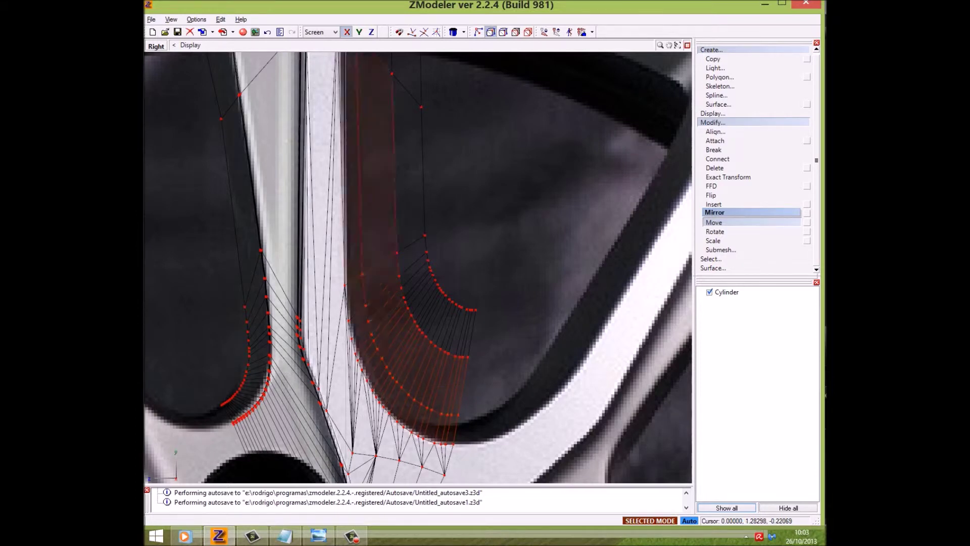
drag(414, 364, 422, 402)
key(F6)
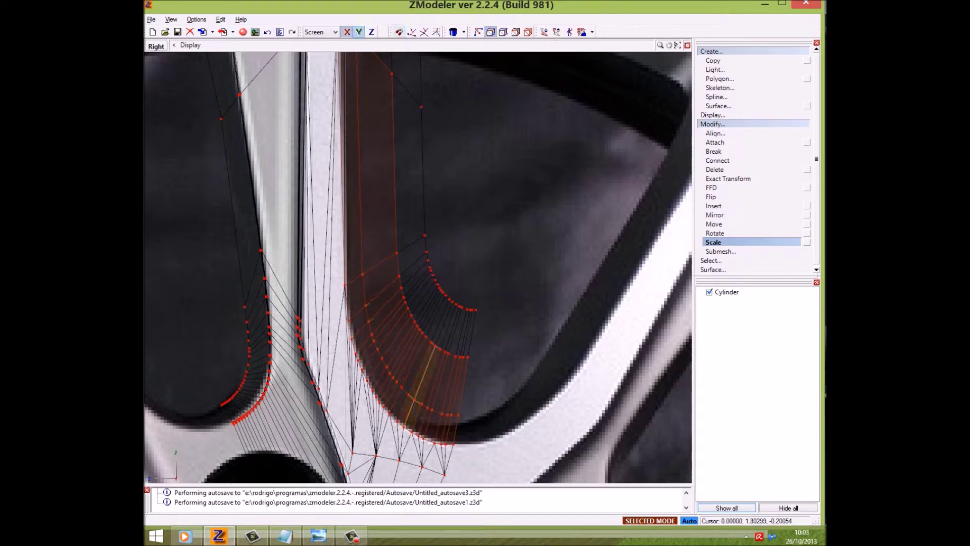
drag(419, 399, 406, 386)
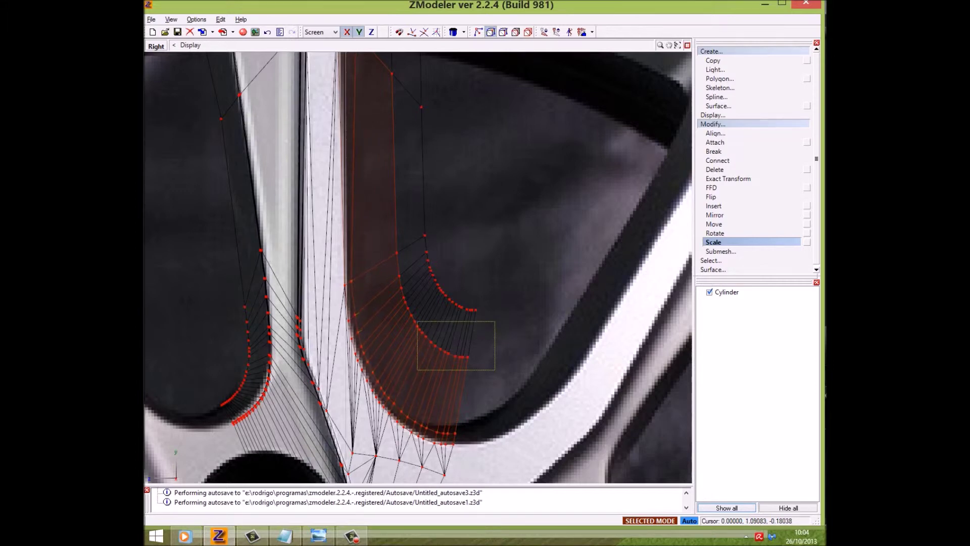
- Reshape the pocket's inner arc faces toward the inner rim edge and stretch the spoke faces
drag(417, 321, 392, 250)
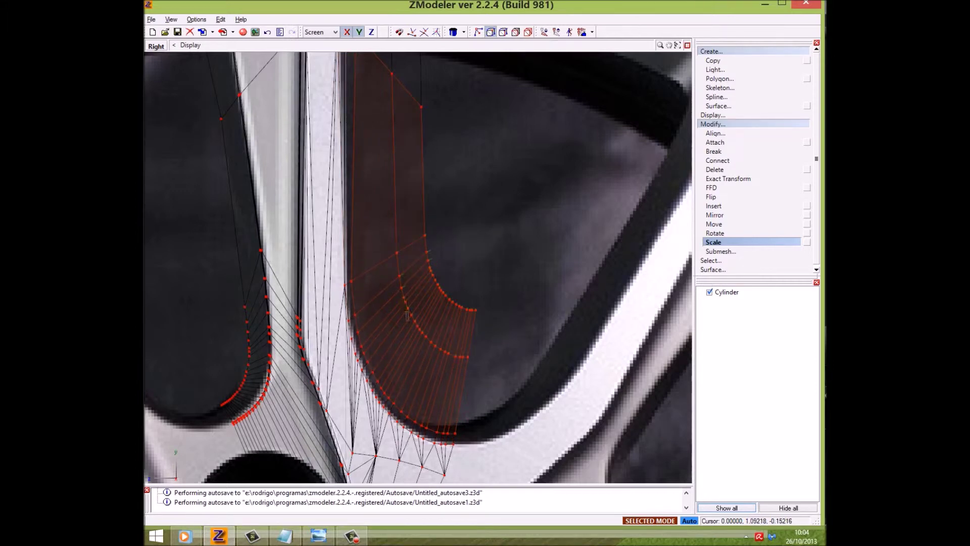
drag(413, 318, 379, 379)
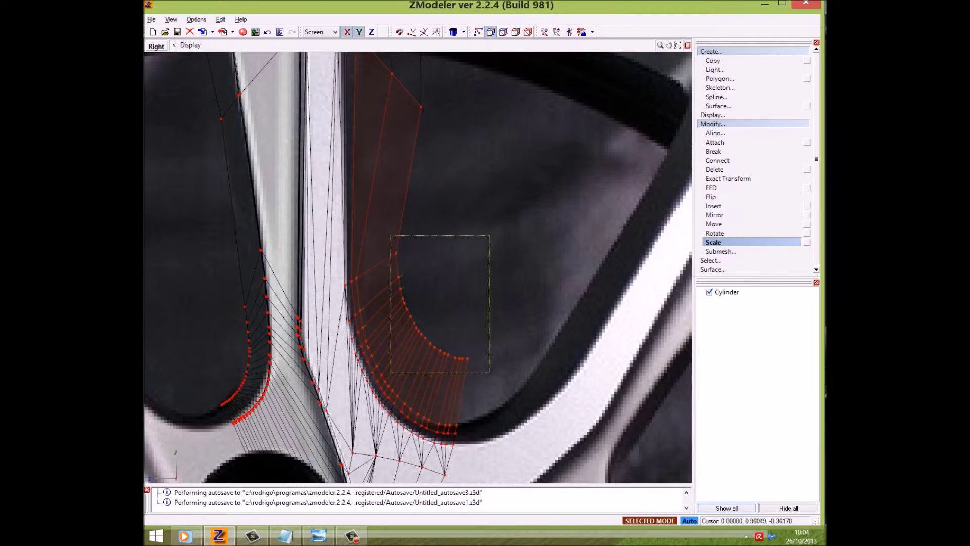
drag(429, 354, 414, 303)
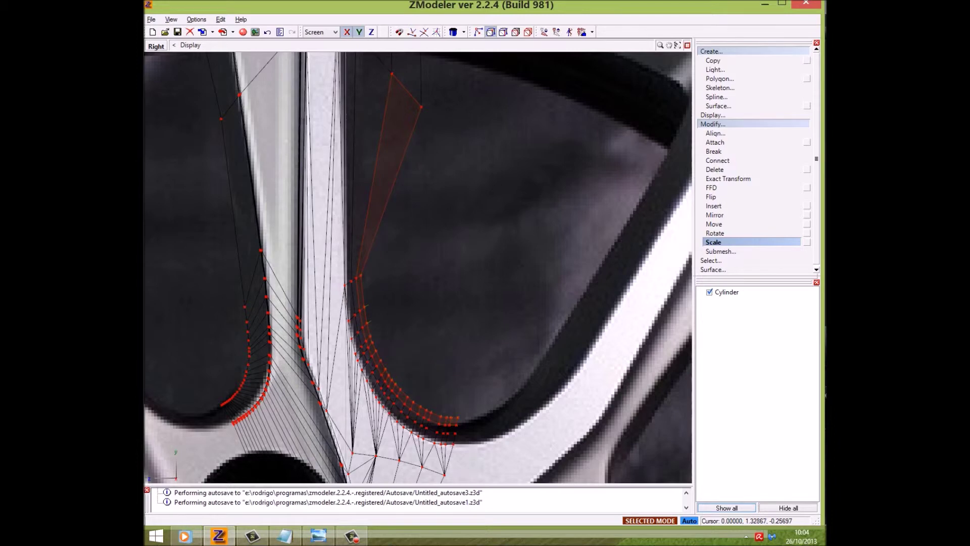
scroll(354, 202, up, 3)
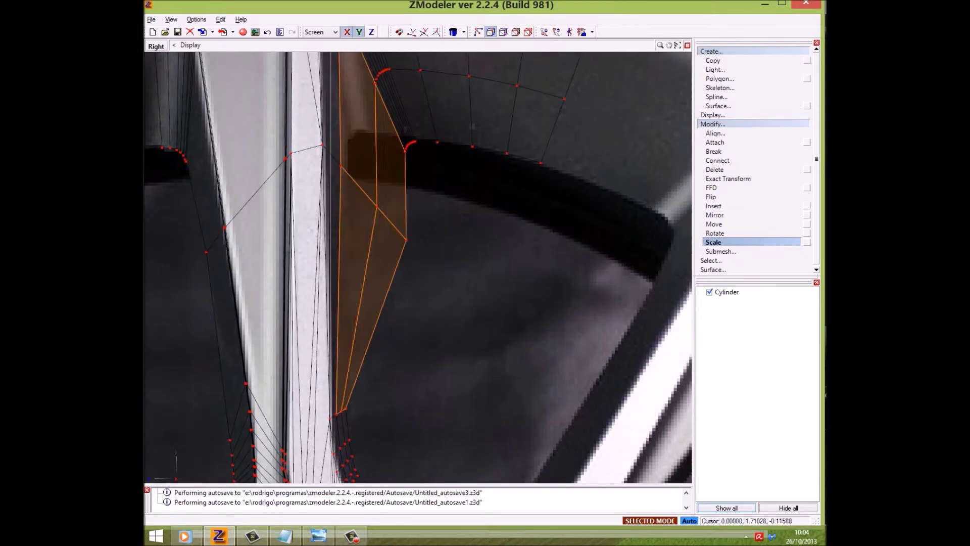
drag(384, 303, 394, 273)
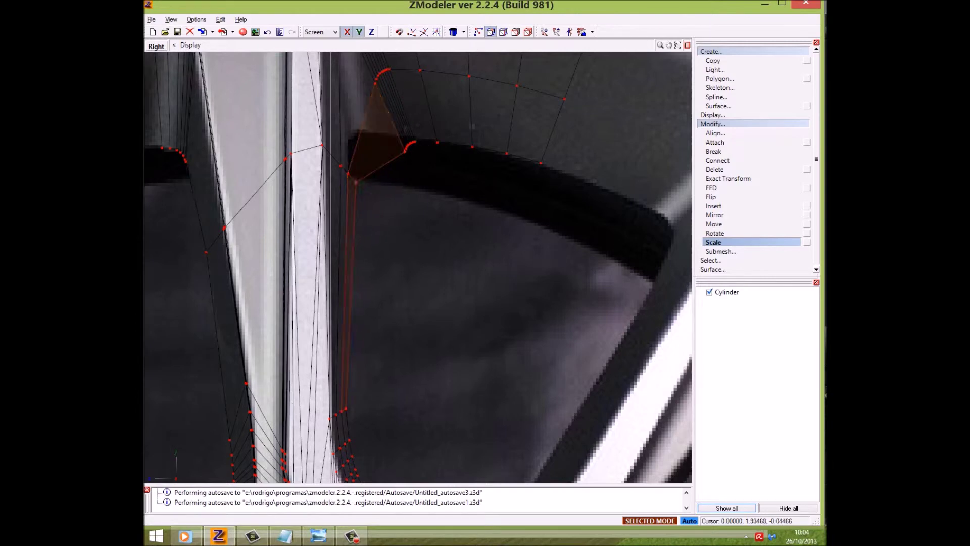
middle_drag(394, 272, 391, 379)
drag(394, 273, 394, 255)
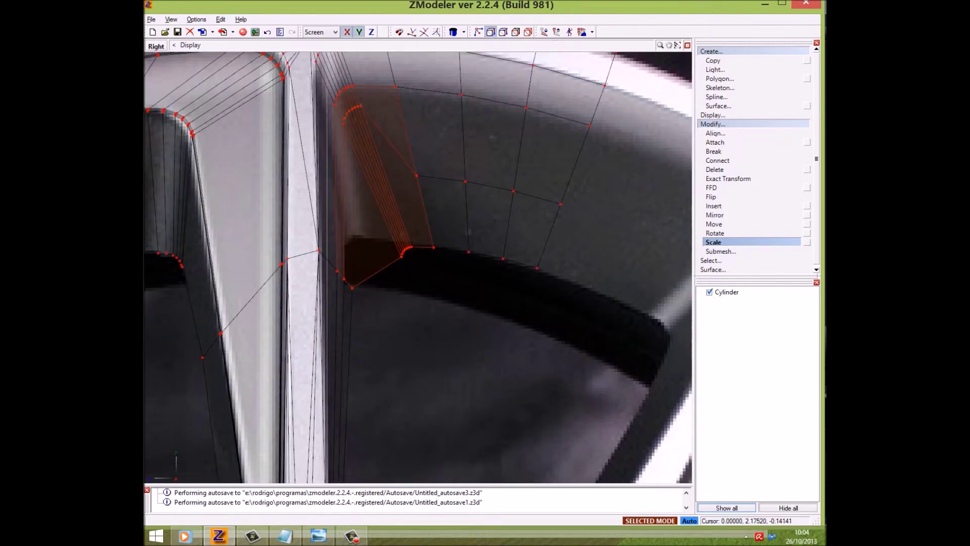
- Select the spoke-side pocket faces and shift them left to meet the dark pocket's edge
click(548, 192)
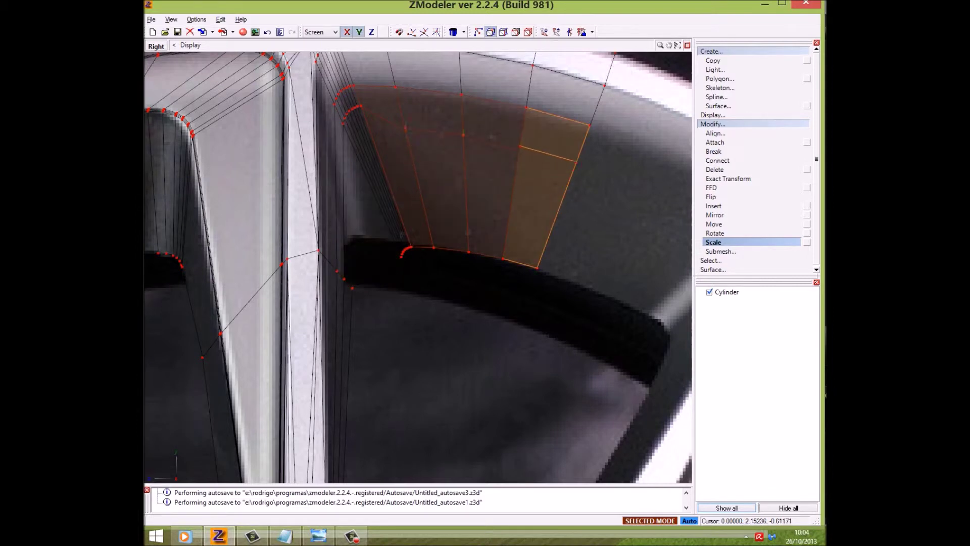
click(384, 192)
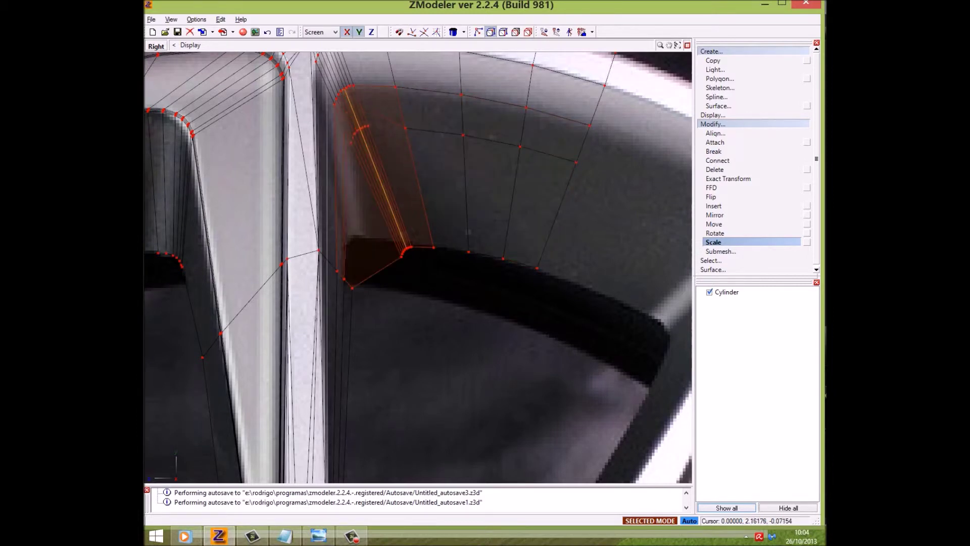
key(space)
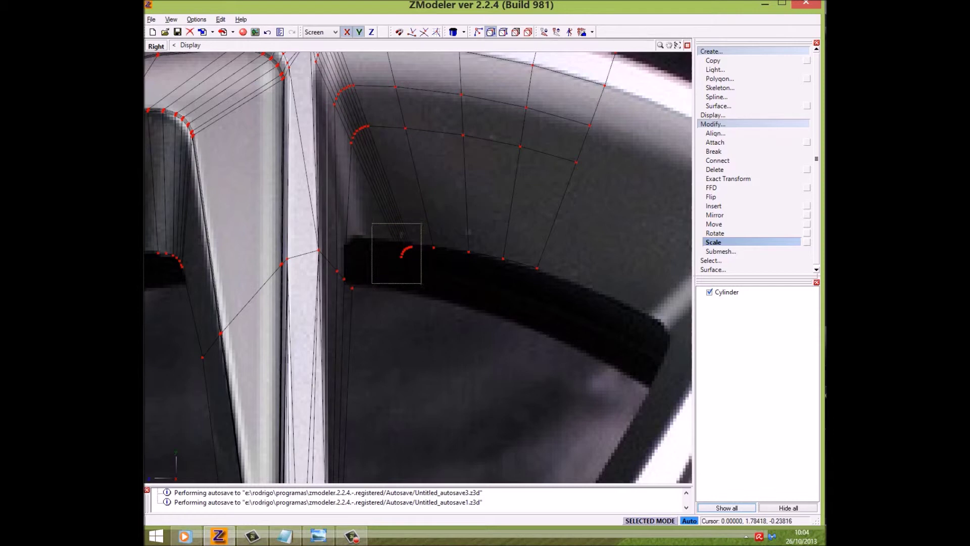
drag(372, 222, 421, 283)
click(714, 224)
drag(406, 250, 357, 244)
key(space)
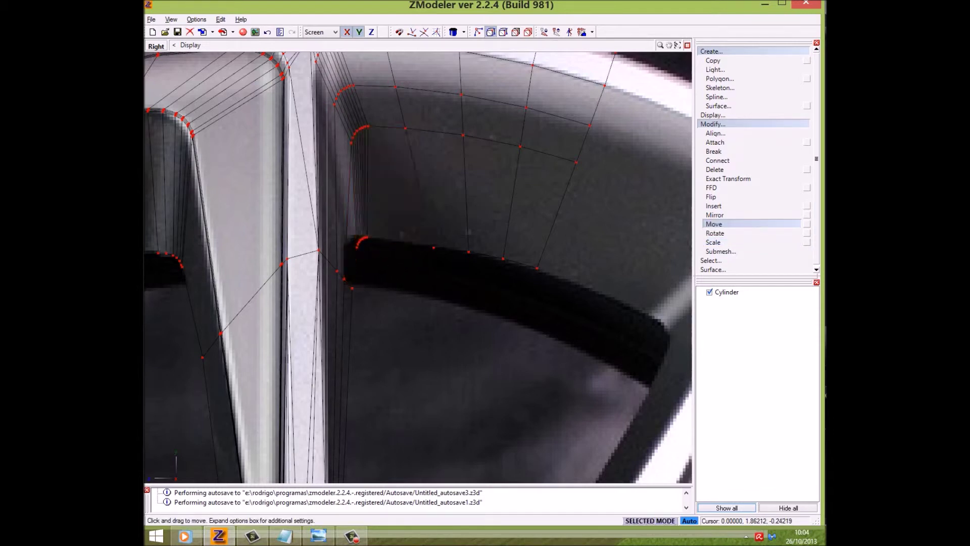
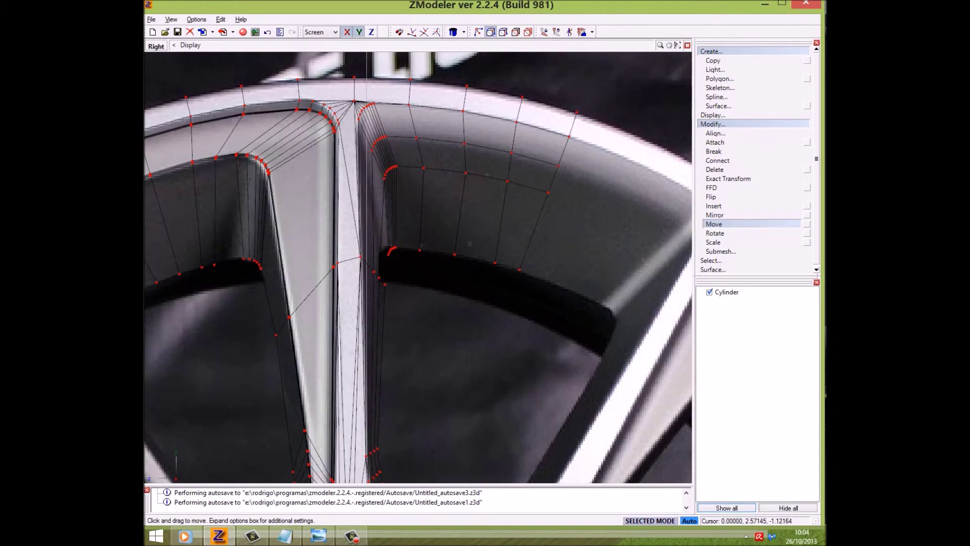
- Show all four viewports, inspect the spoke mesh in 3D, and switch to vertex editing
click(687, 45)
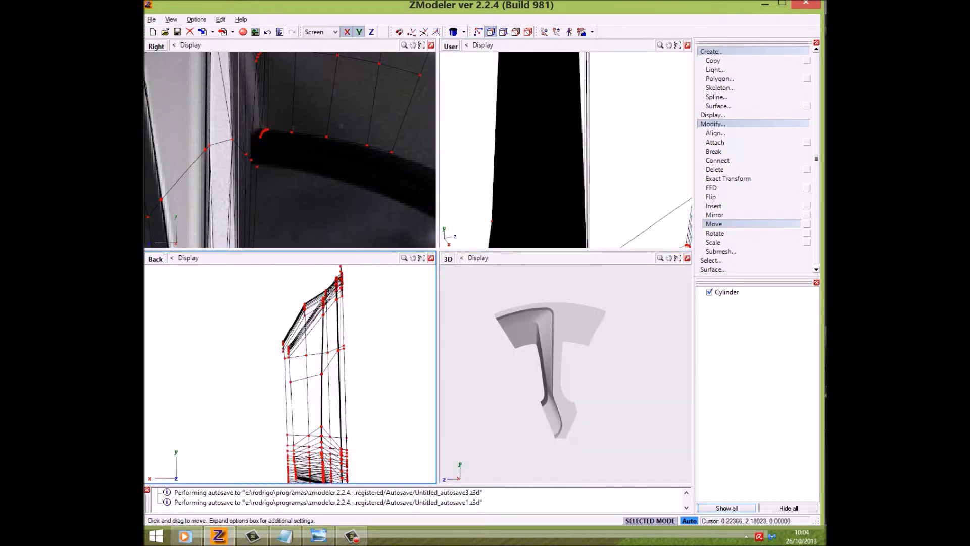
scroll(321, 308, up, 4)
key(space)
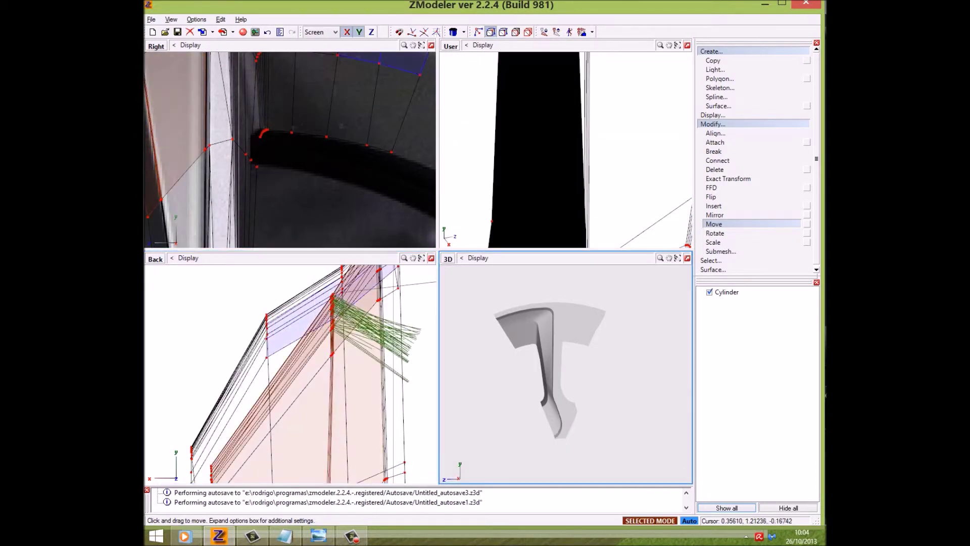
key(space)
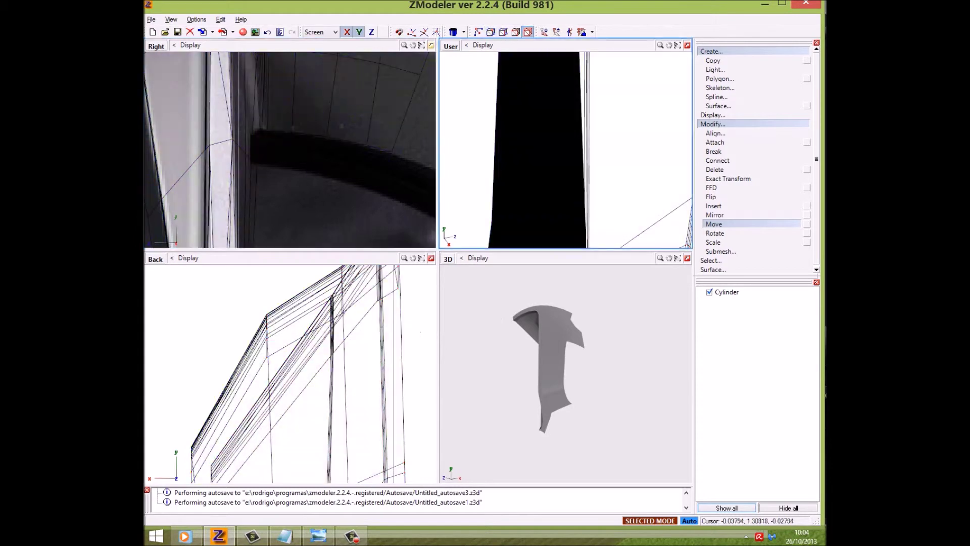
scroll(566, 374, up, 2)
scroll(566, 374, up, 3)
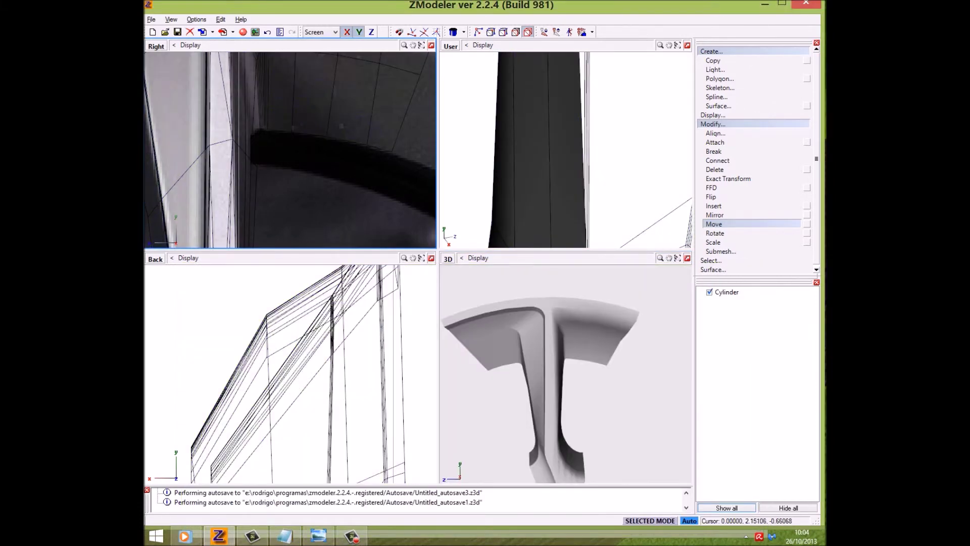
key(1)
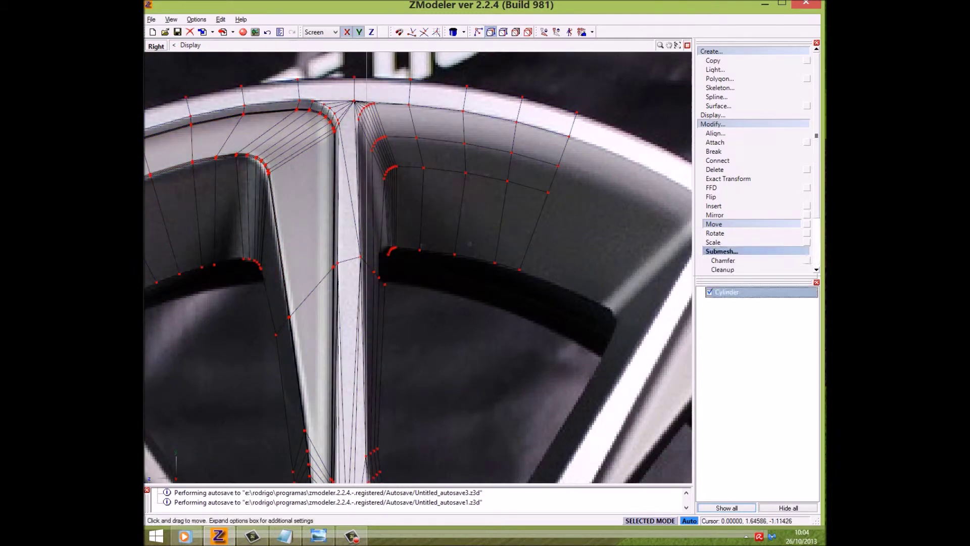
click(720, 251)
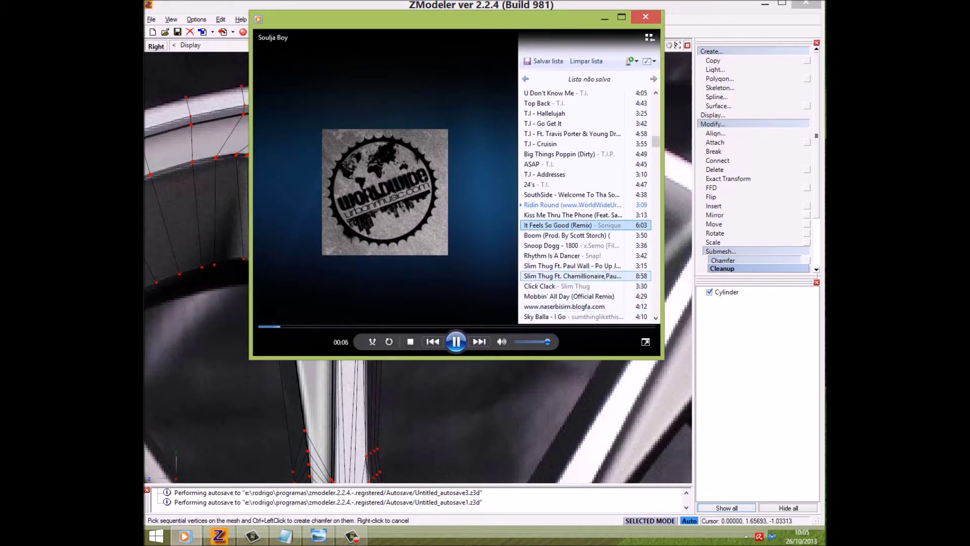
scroll(571, 245, down, 2)
double_click(556, 265)
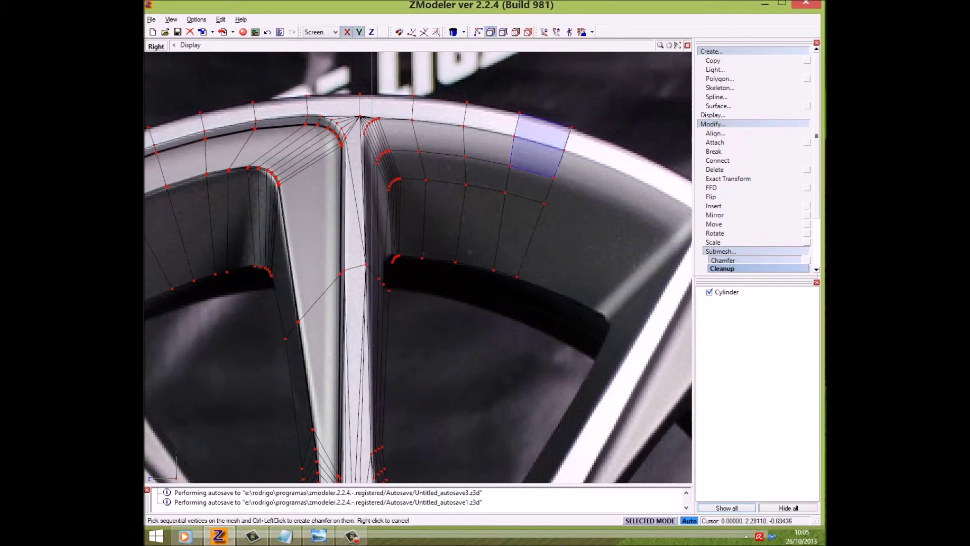
click(513, 136)
- Pick the next vertices along the curved rim edge beside the spoke for the chamfer
click(463, 127)
scroll(404, 122, up, 2)
scroll(404, 123, up, 2)
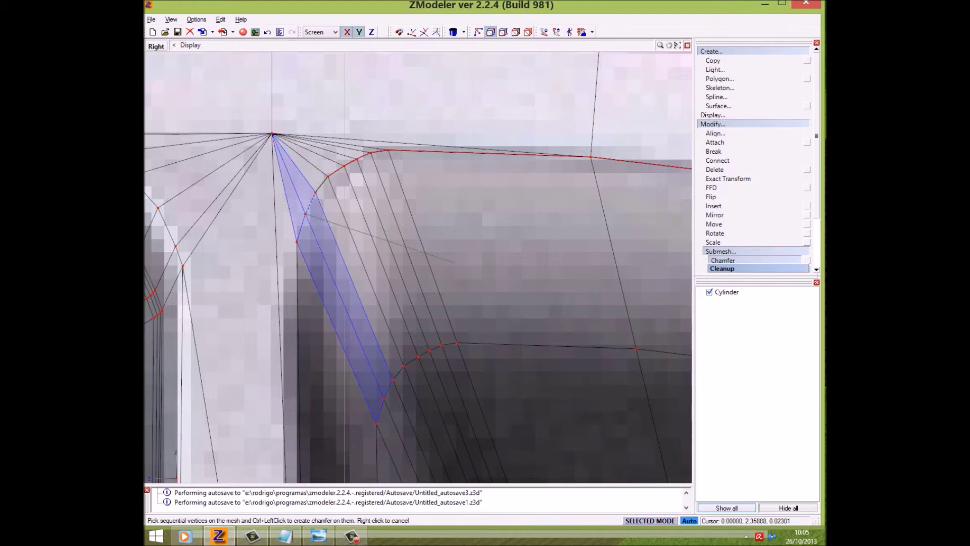
scroll(471, 258, down, 2)
scroll(472, 257, down, 2)
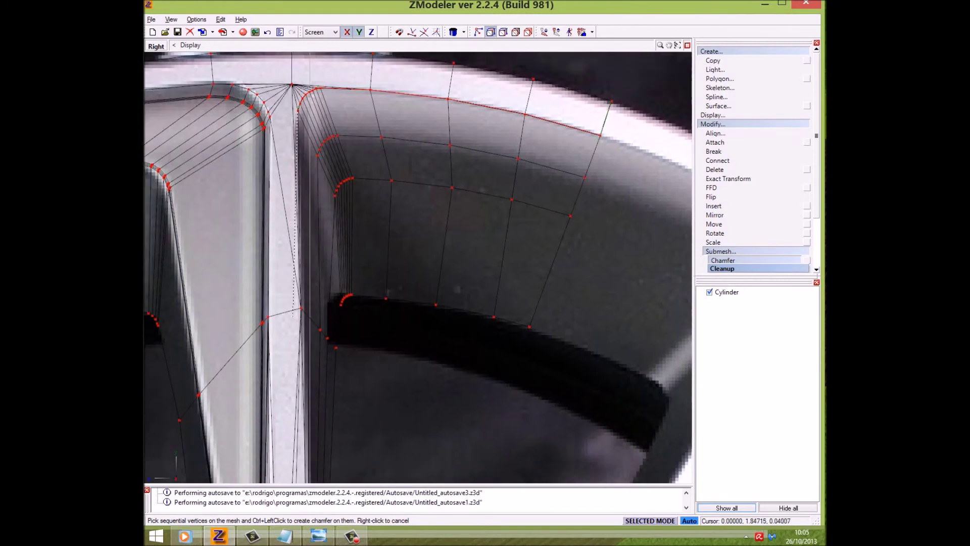
scroll(419, 268, up, 2)
scroll(418, 268, down, 2)
scroll(412, 312, up, 2)
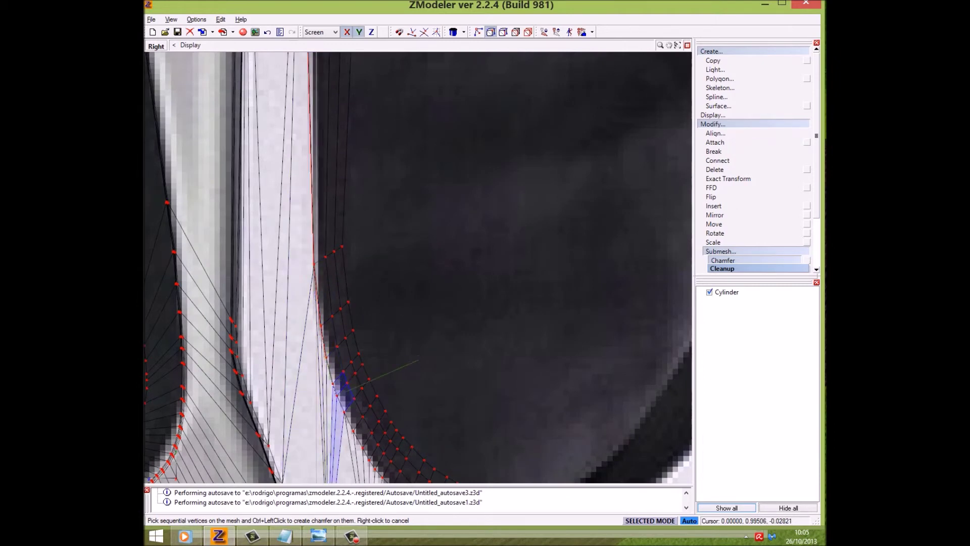
scroll(459, 247, down, 2)
scroll(460, 247, up, 2)
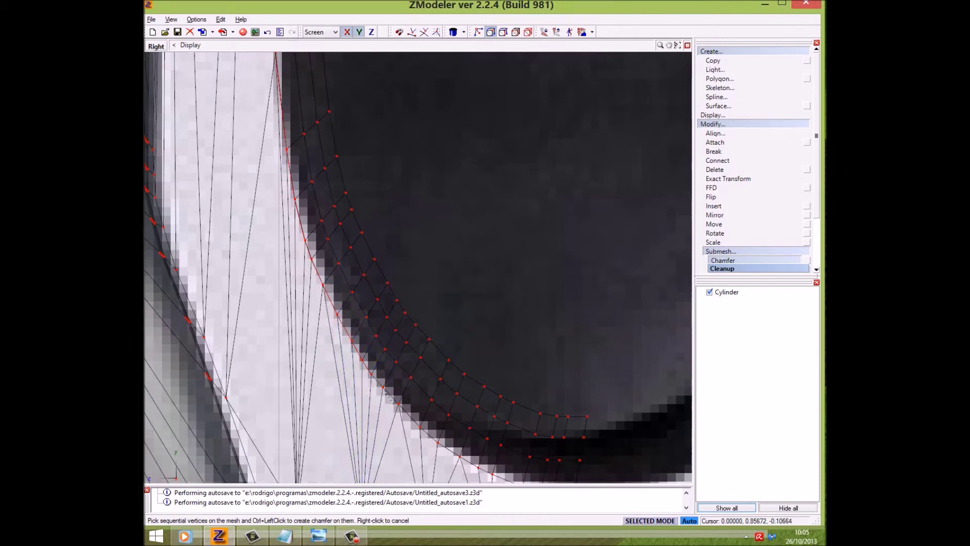
middle_drag(439, 424, 383, 322)
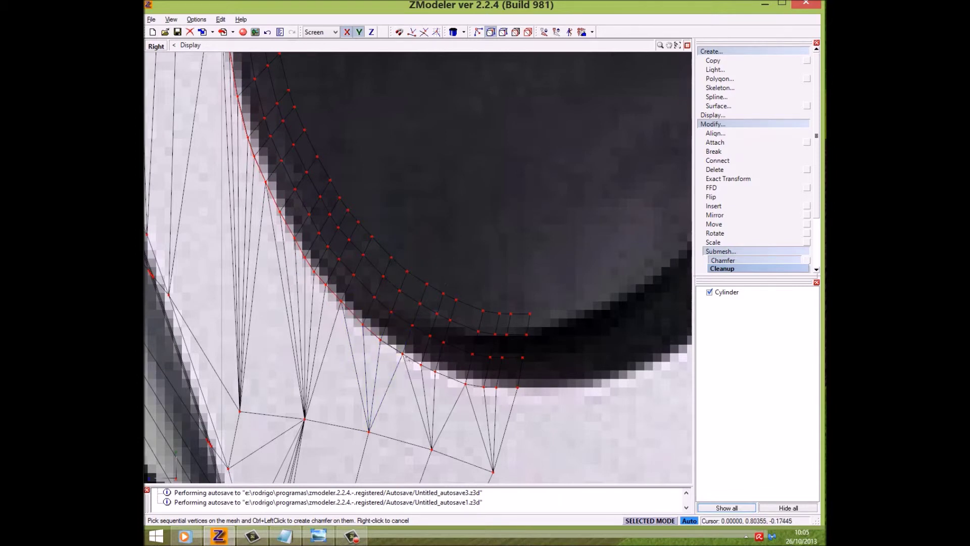
- Apply the chamfer along the curved edge path and return to the four-view layout
click(465, 384)
click(497, 387)
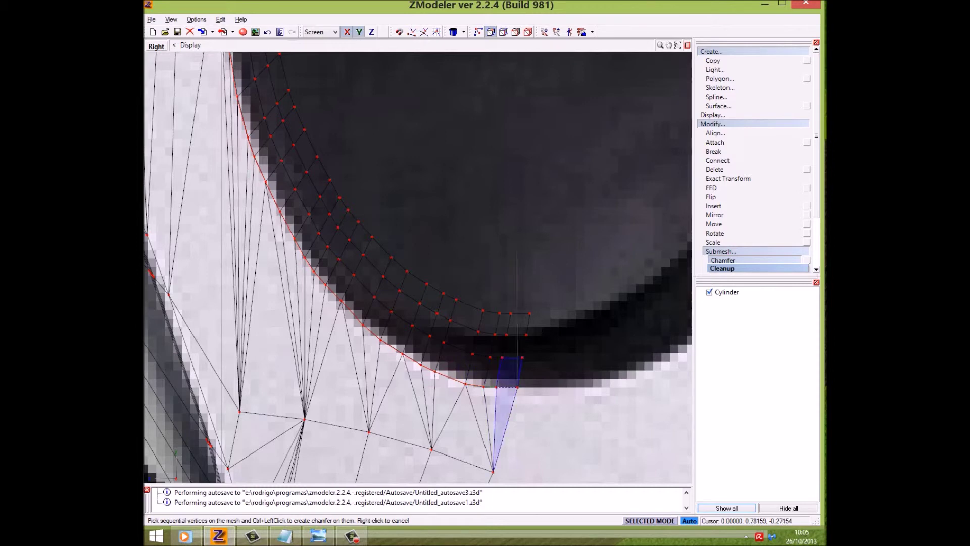
ctrl+click(518, 388)
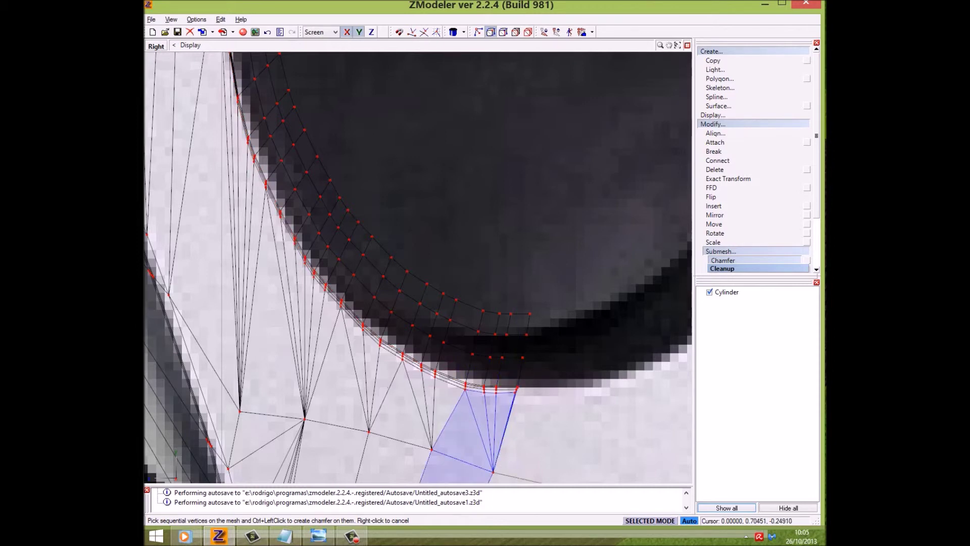
key(4)
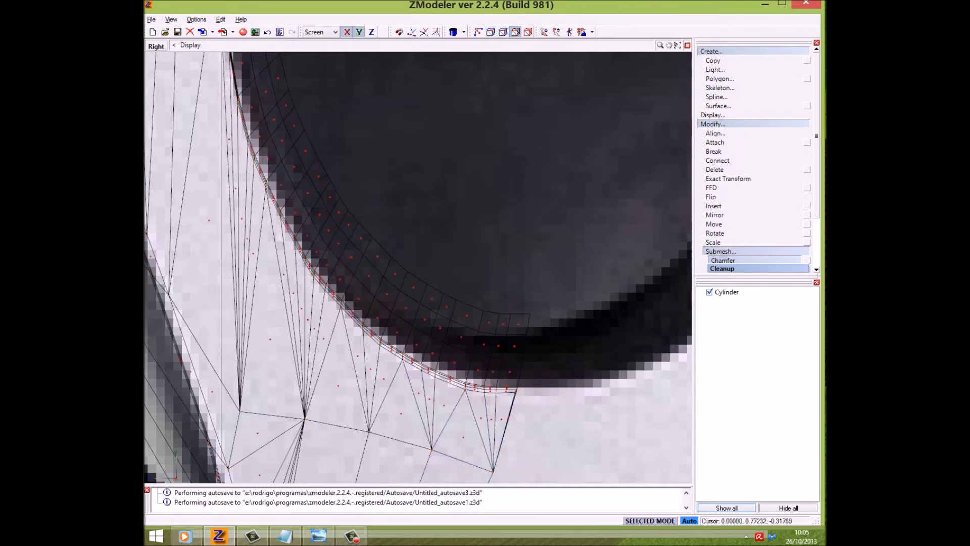
scroll(419, 268, down, 5)
scroll(418, 268, up, 3)
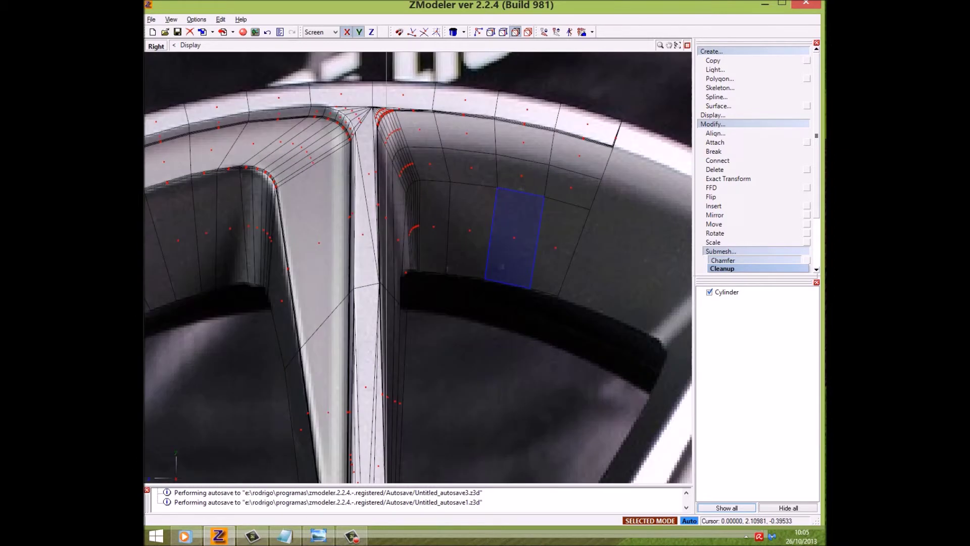
scroll(418, 268, up, 2)
key(w)
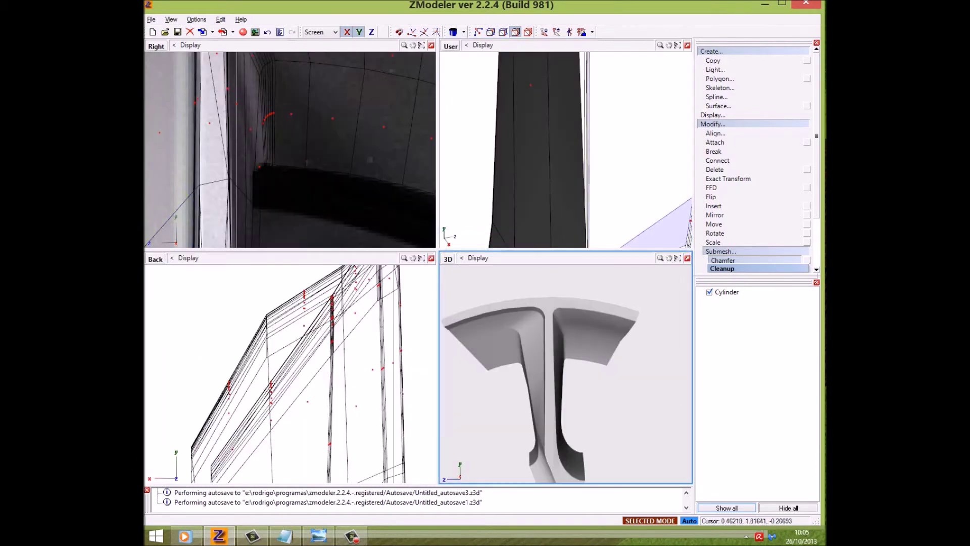
- Select the spoke's upper corner faces for moving, undoing a first unwanted shift
middle_drag(566, 374, 581, 374)
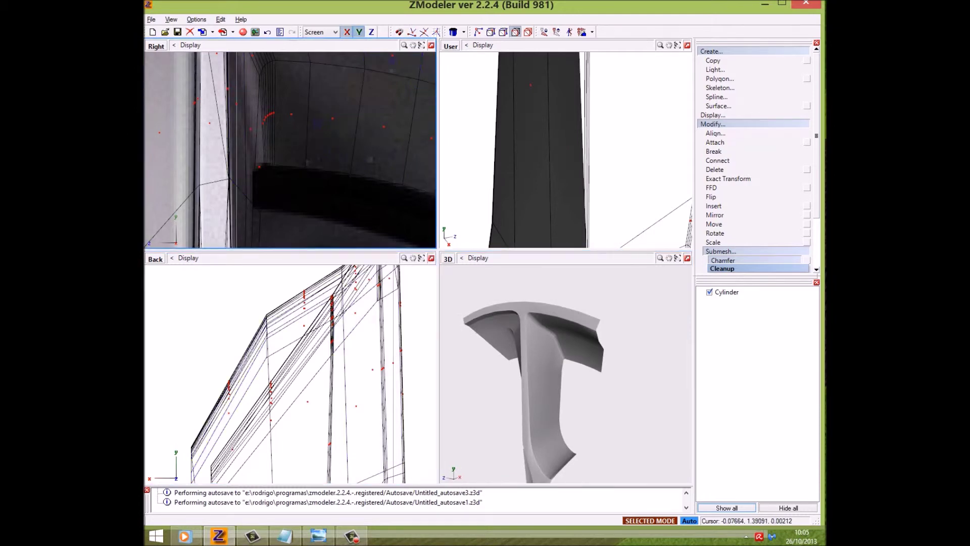
click(714, 224)
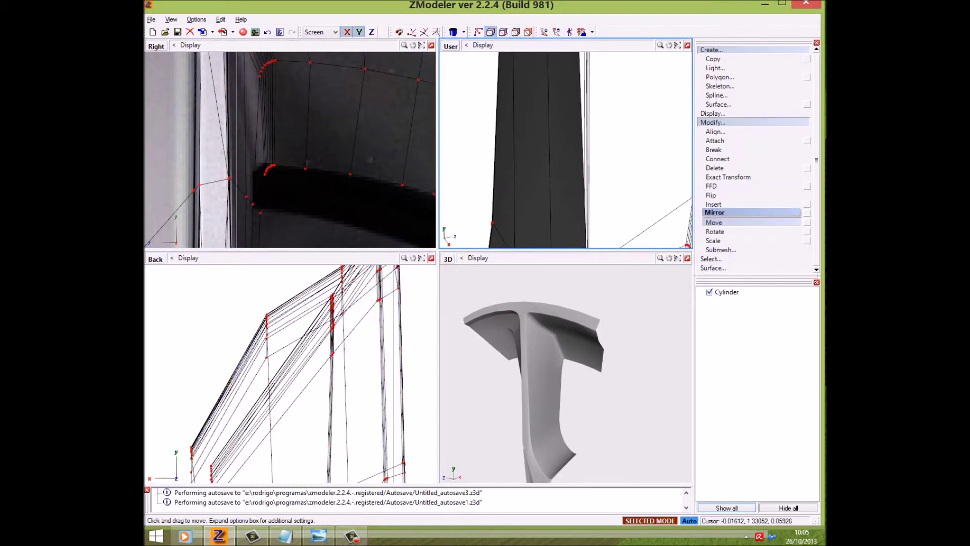
scroll(566, 149, down, 3)
middle_drag(565, 150, 627, 139)
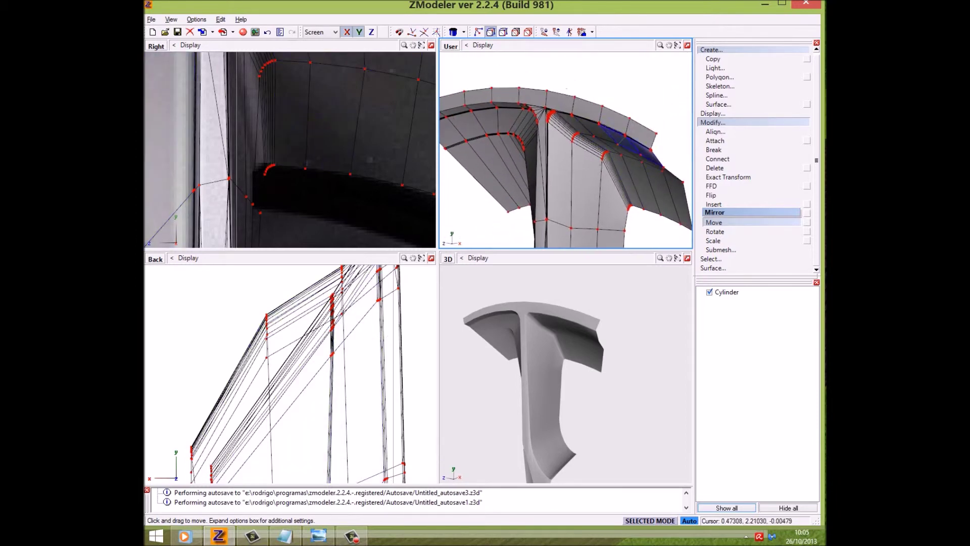
scroll(596, 146, up, 3)
scroll(596, 146, up, 3)
drag(192, 273, 348, 482)
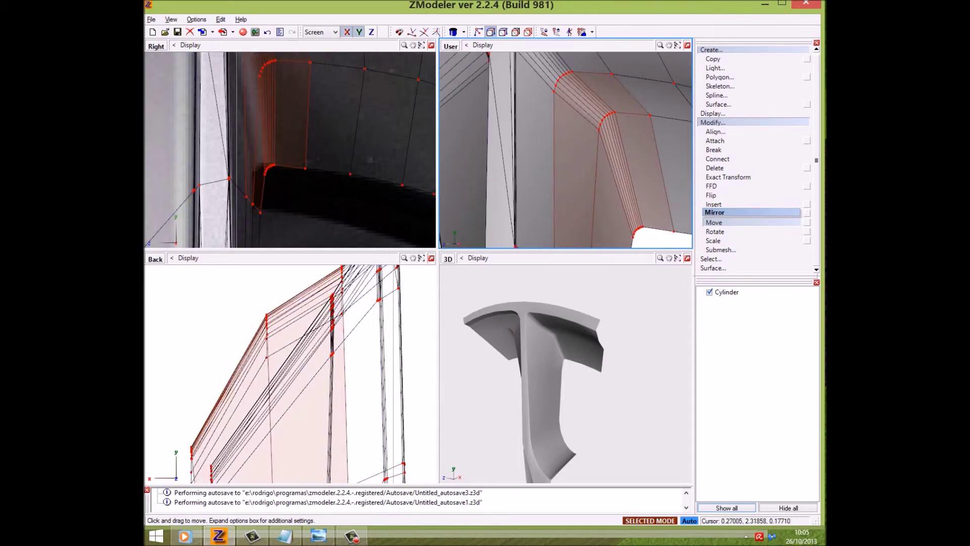
drag(299, 349, 328, 346)
key(ctrl+z)
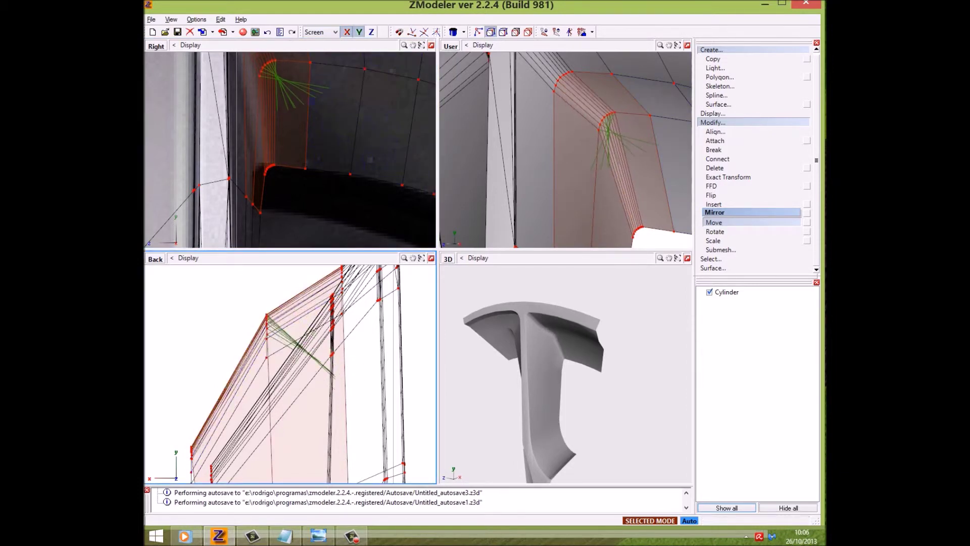
- Shift the reselected corner faces right along X to reshape the flange
drag(261, 299, 303, 404)
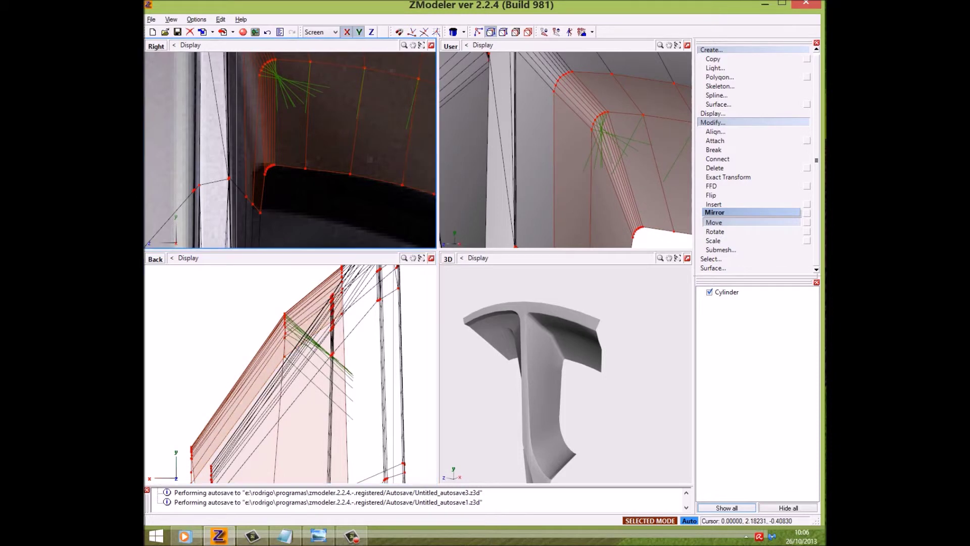
drag(303, 348, 323, 349)
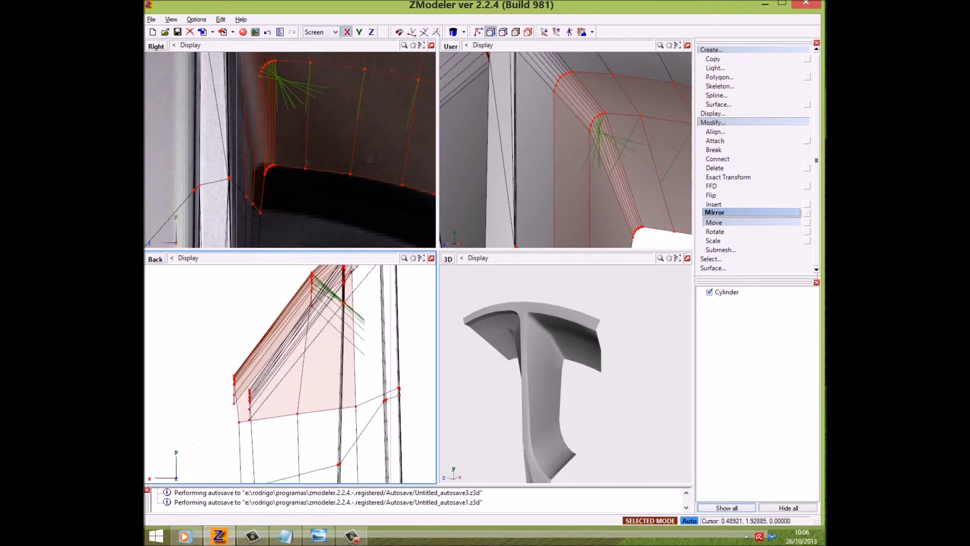
drag(203, 340, 239, 410)
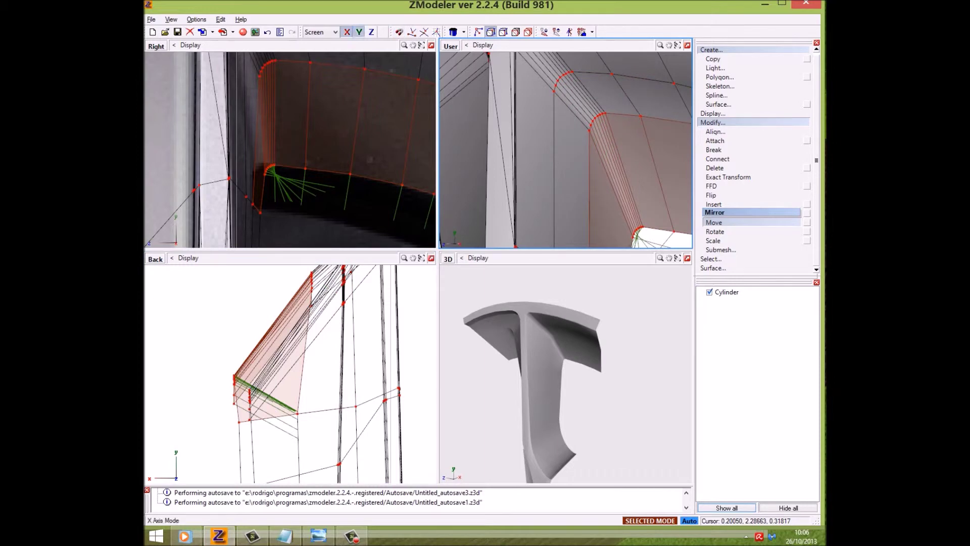
drag(232, 435, 311, 275)
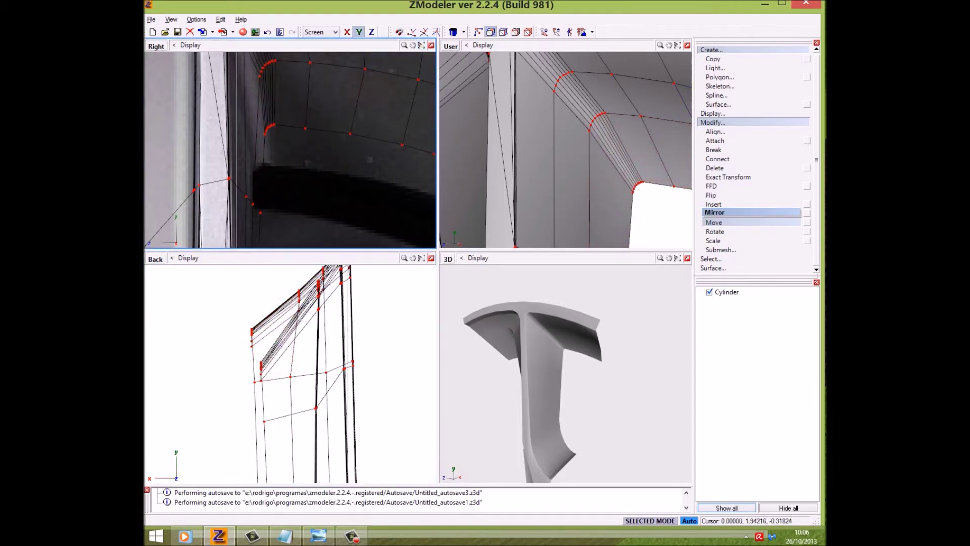
- Mirror the selected upper faces with Z/Y axis locks and reposition them in the Back view
key(ctrl+z)
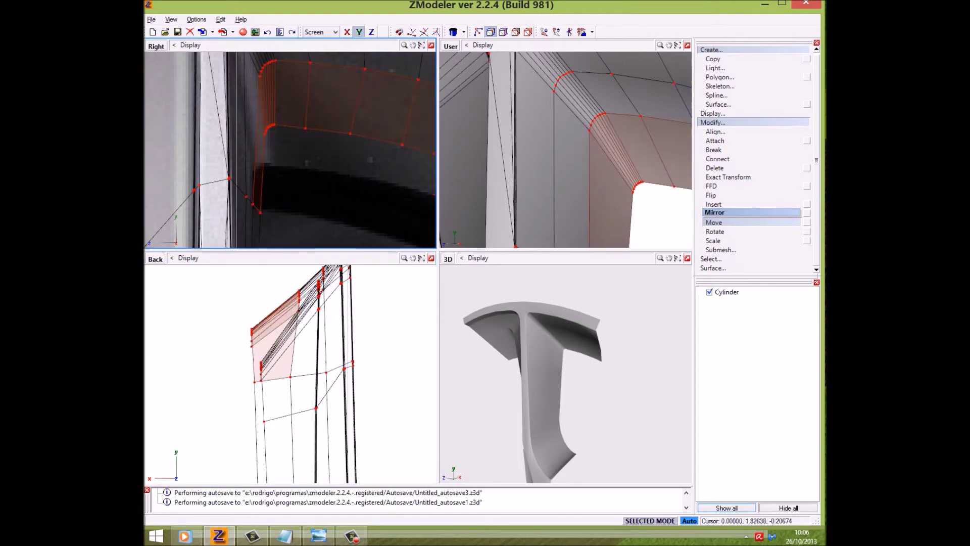
key(ctrl+y)
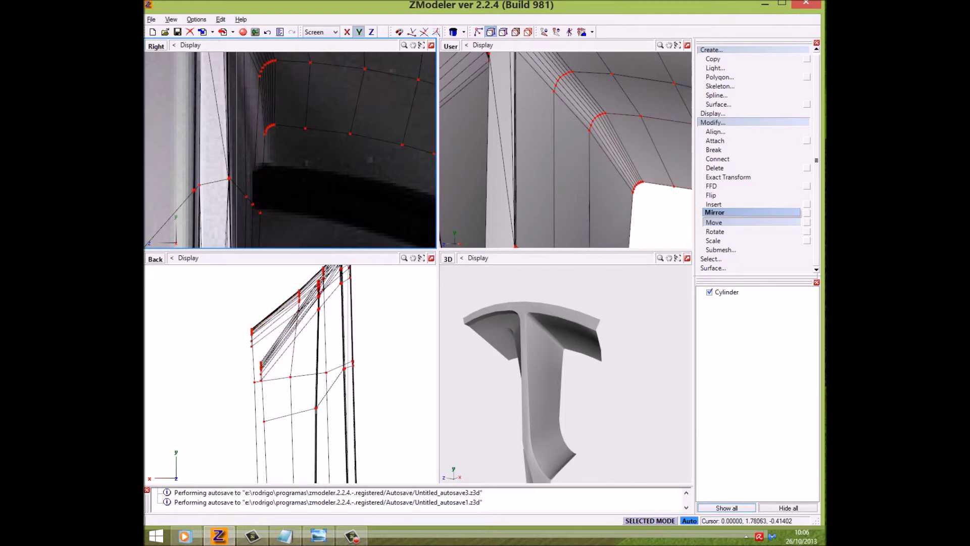
mouse_move(531, 374)
middle_down()
mouse_move(560, 374)
mouse_move(561, 354)
middle_up()
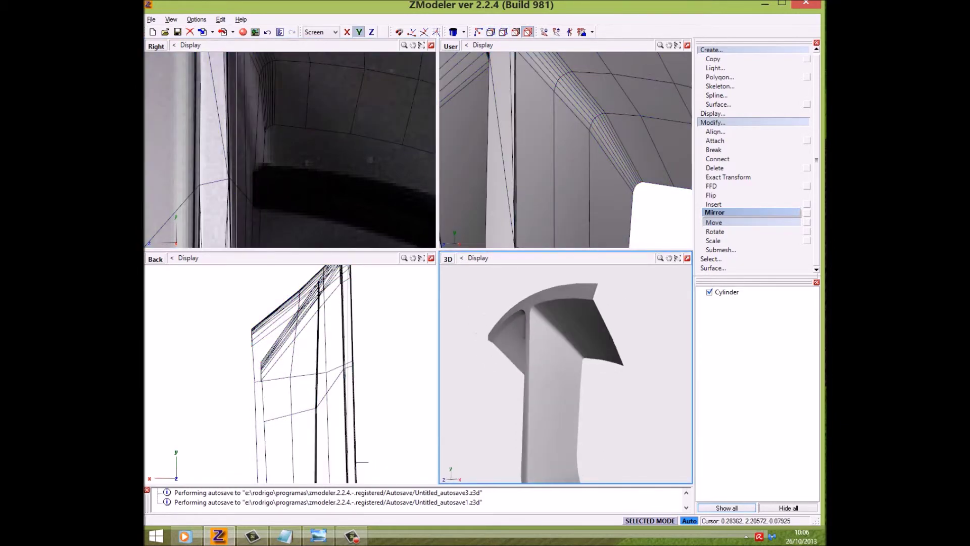
key(z)
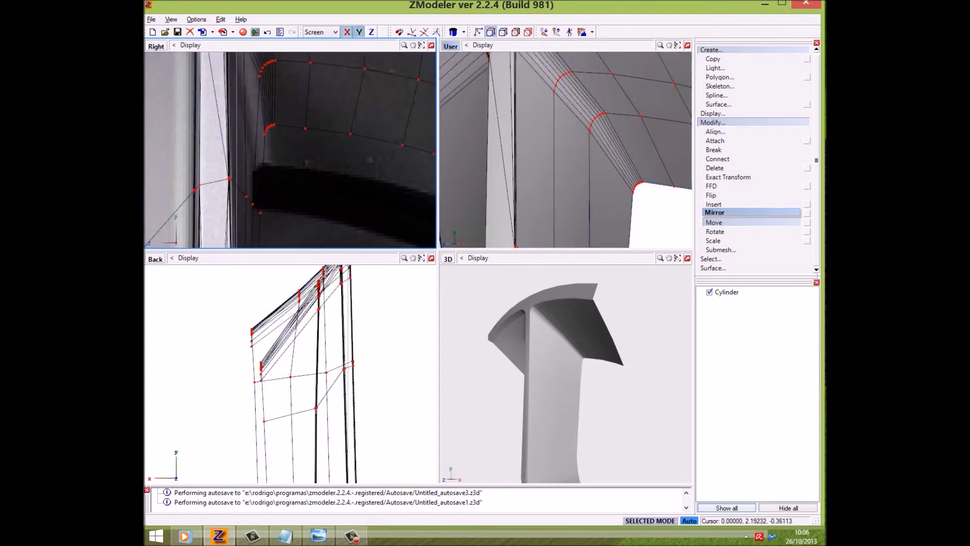
click(293, 344)
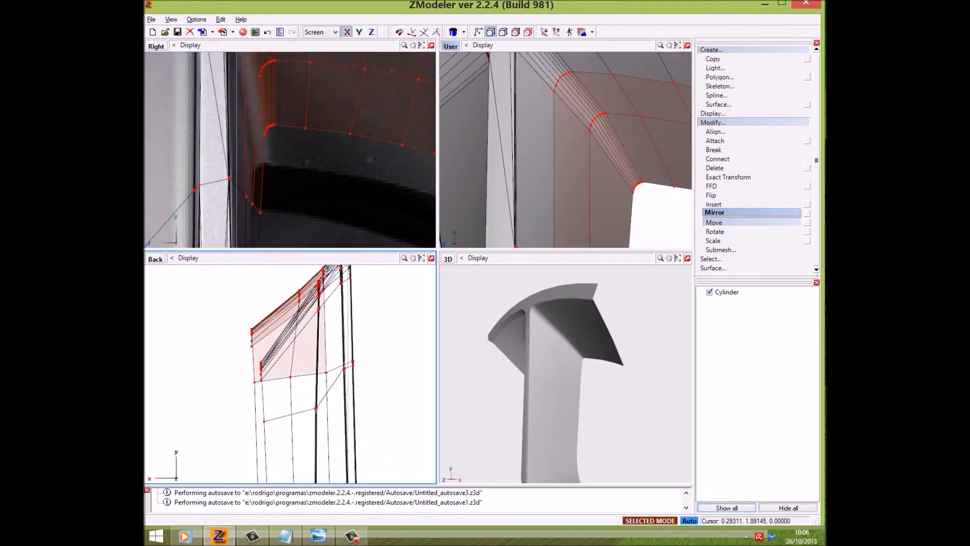
drag(293, 323, 293, 384)
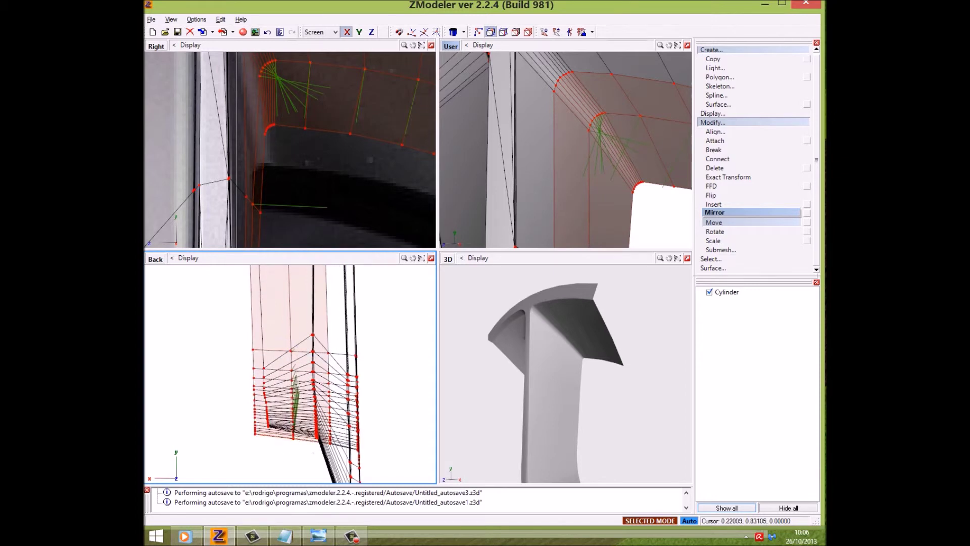
drag(313, 453, 298, 349)
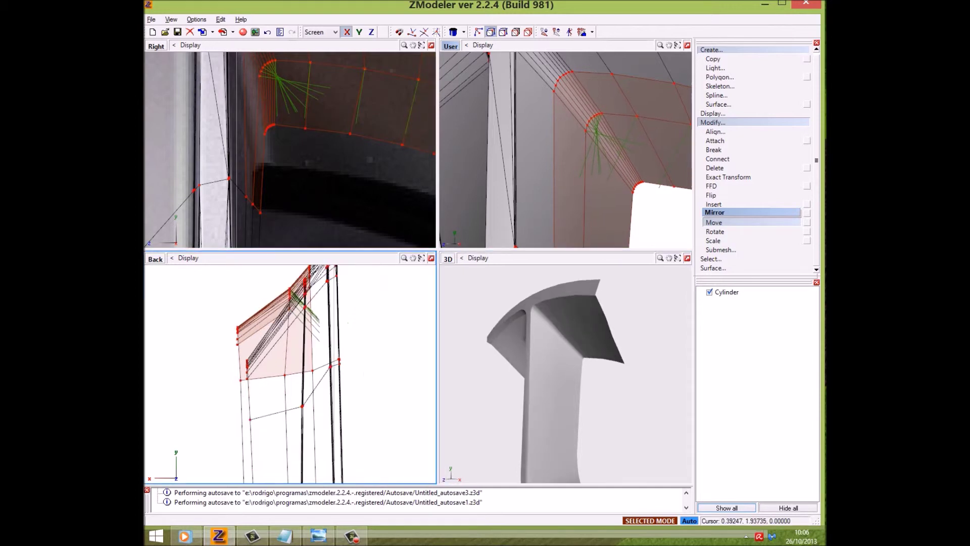
drag(298, 349, 639, 190)
key(F6)
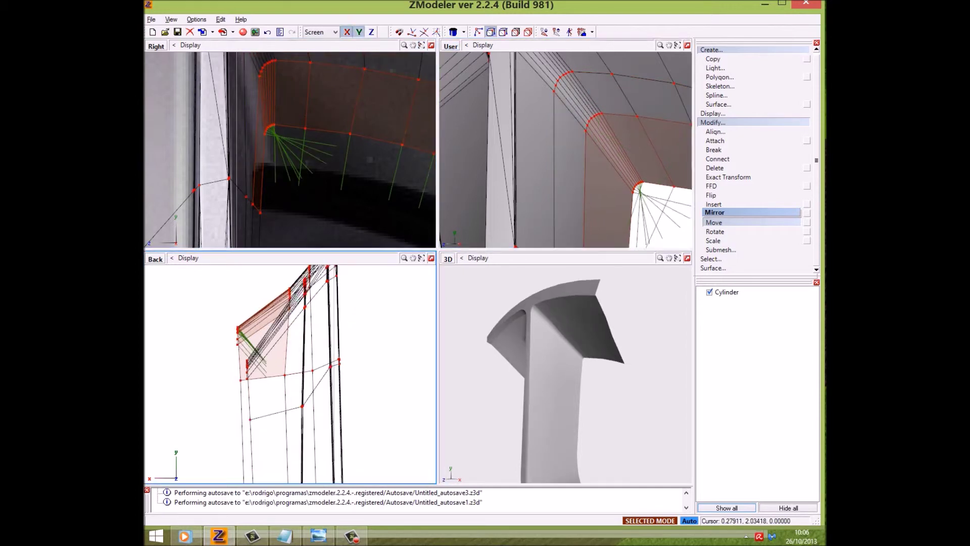
drag(263, 349, 263, 333)
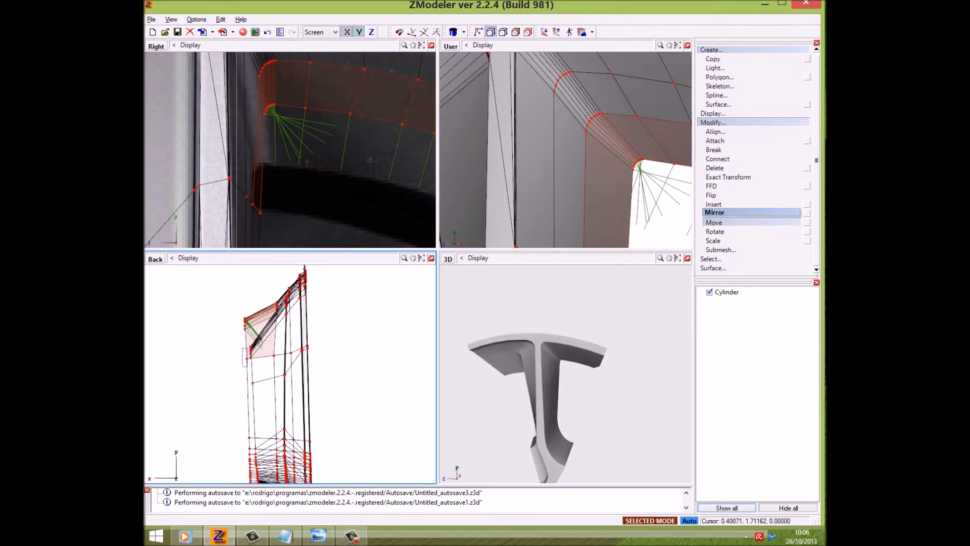
scroll(290, 374, up, 2)
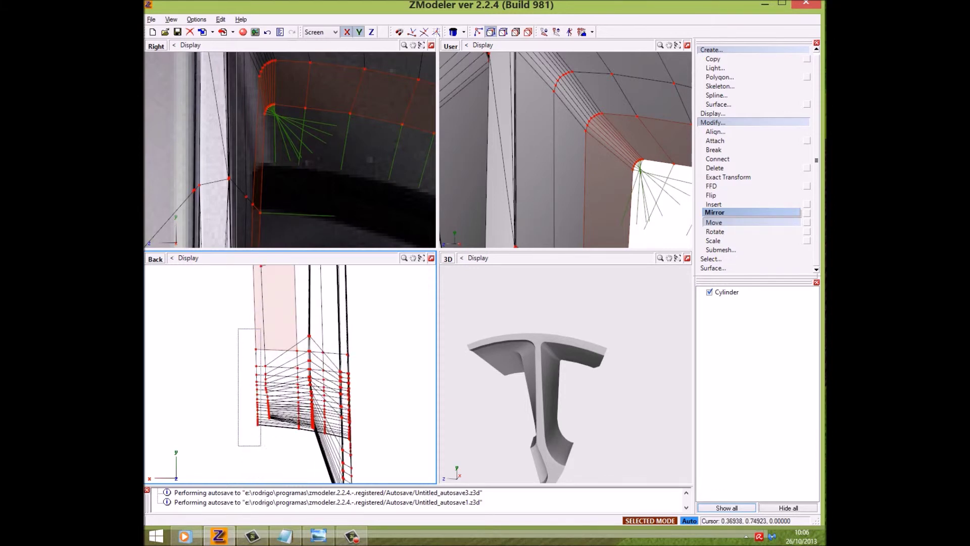
- Shift the left-edge vertices right along X only, then switch to whole-object selection
drag(261, 329, 239, 445)
key(F5)
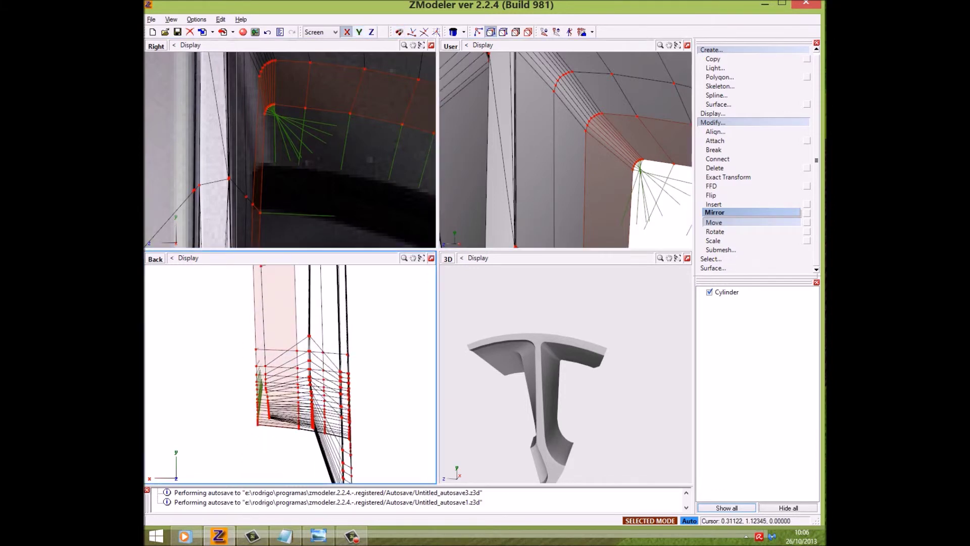
drag(258, 384, 276, 384)
middle_drag(535, 384, 576, 392)
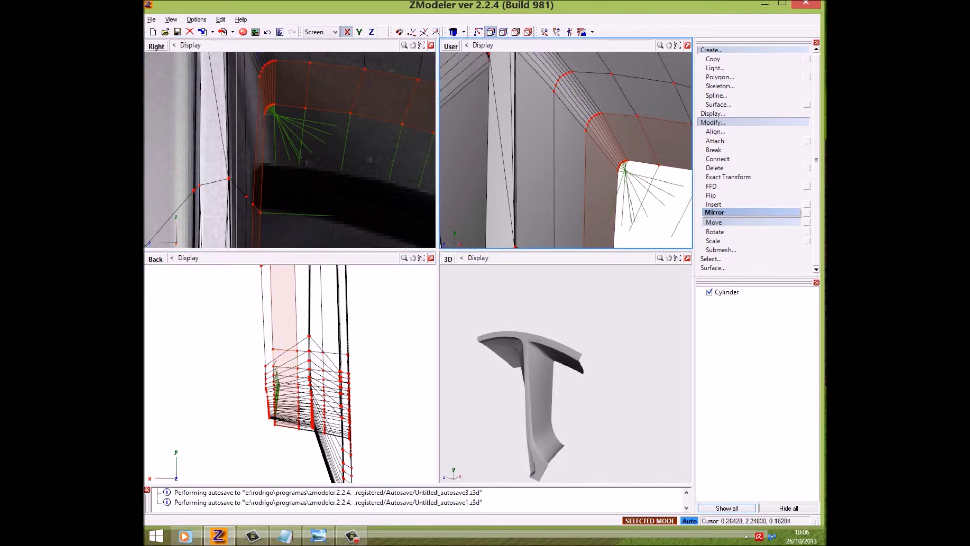
drag(353, 212, 384, 232)
key(F7)
key(Tab)
middle_drag(611, 394, 604, 385)
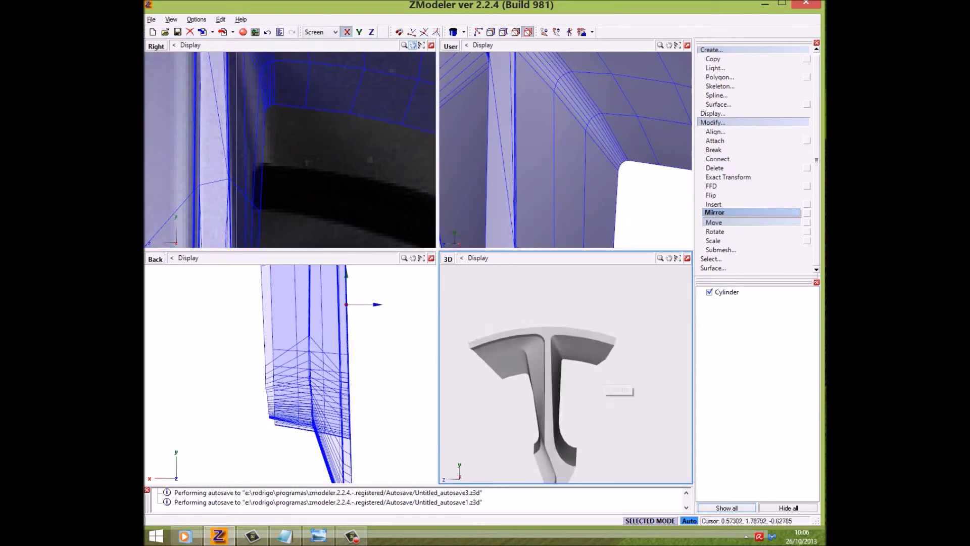
- In vertex mode with the User view maximized, select the spoke's right-arm faces
middle_drag(604, 385, 581, 374)
click(490, 32)
scroll(642, 76, down, 3)
click(687, 45)
drag(518, 309, 547, 331)
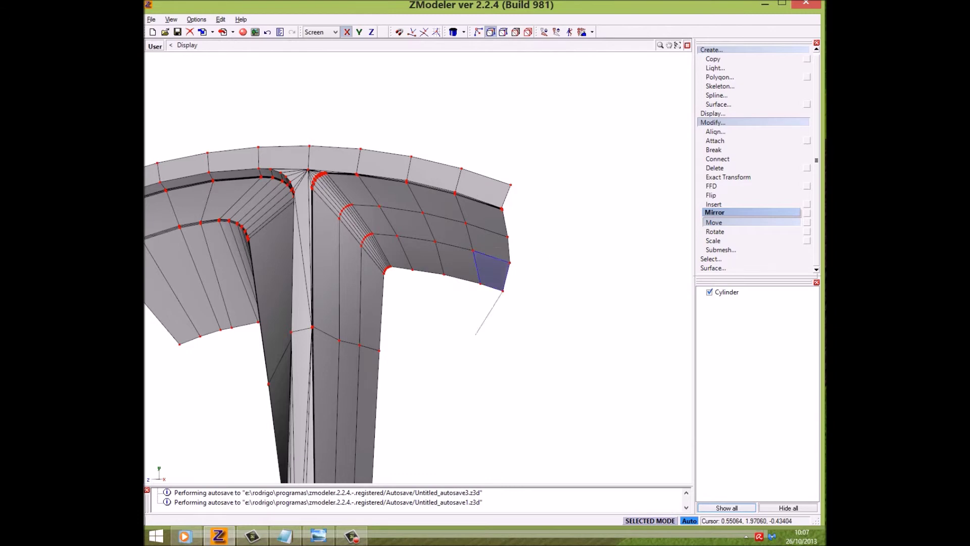
middle_drag(497, 290, 520, 306)
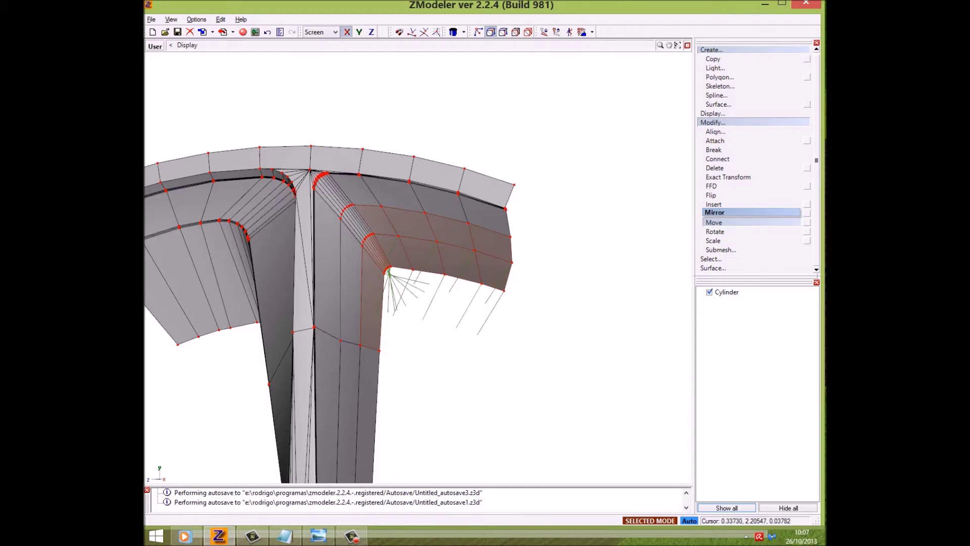
- Add the flared base faces to the right-arm selection
middle_drag(384, 283, 399, 220)
middle_drag(399, 303, 406, 74)
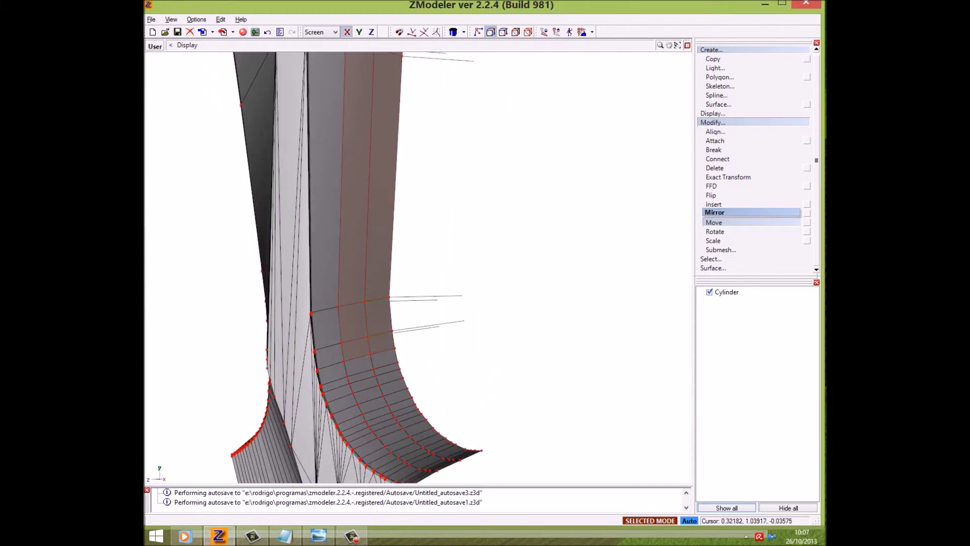
middle_drag(354, 303, 339, 170)
alt+middle_drag(353, 252, 374, 237)
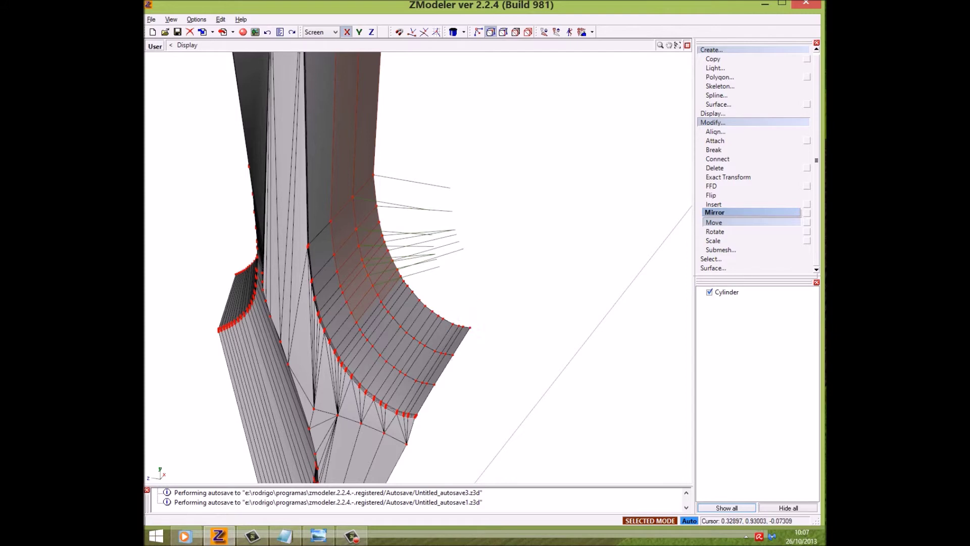
drag(356, 360, 478, 256)
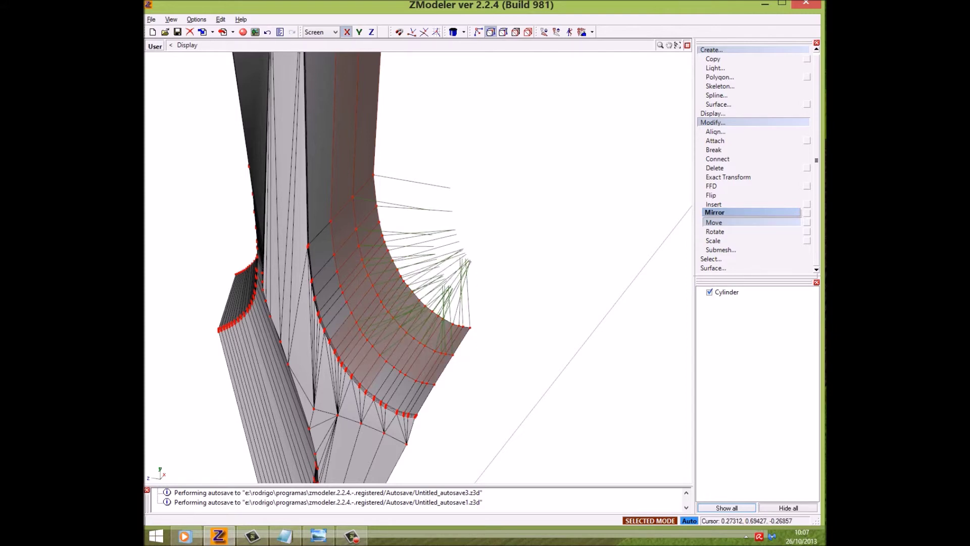
alt+middle_drag(384, 263, 399, 268)
scroll(404, 308, up, 3)
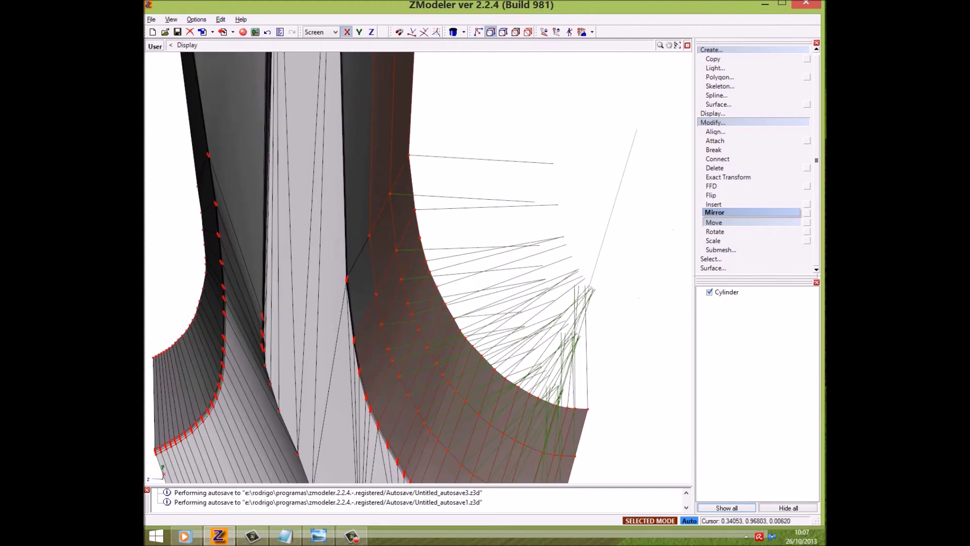
scroll(418, 268, down, 4)
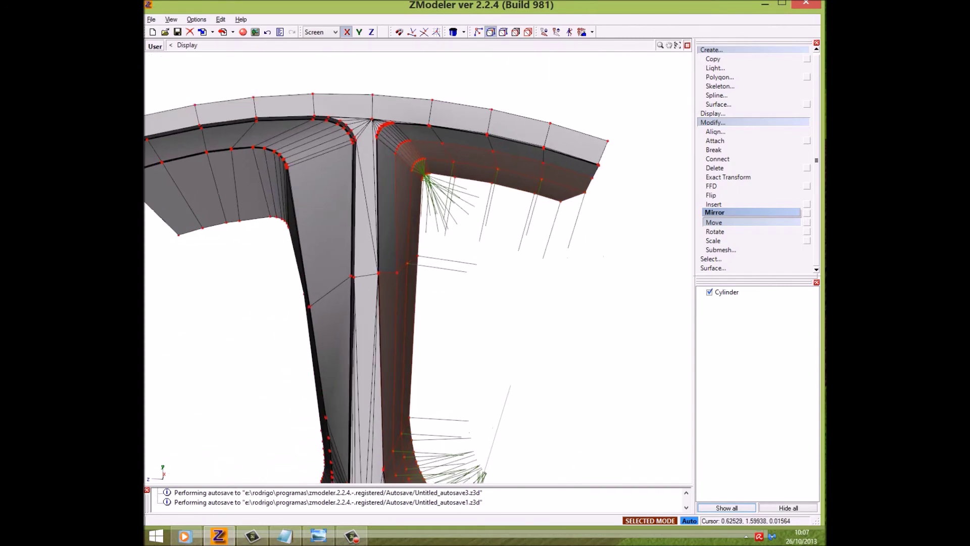
scroll(406, 135, up, 3)
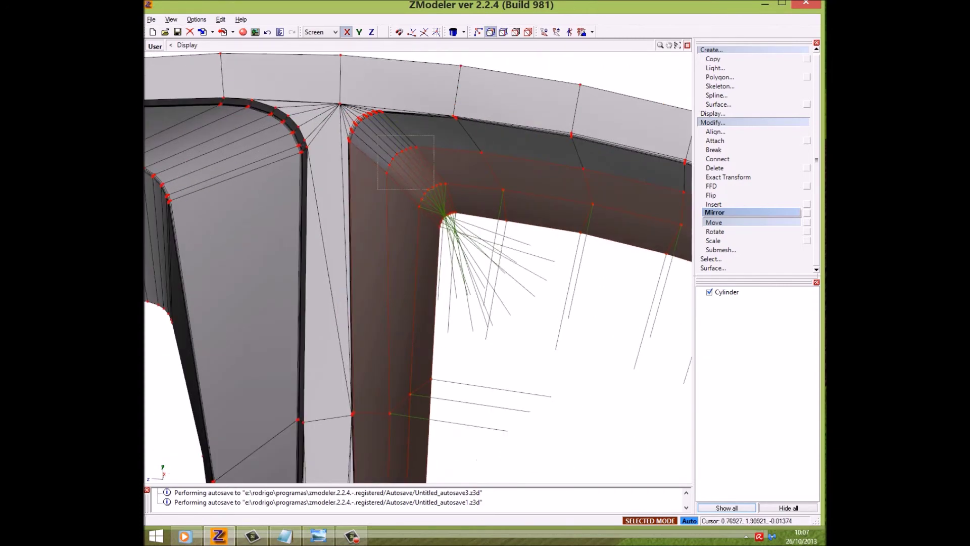
middle_drag(419, 268, 302, 264)
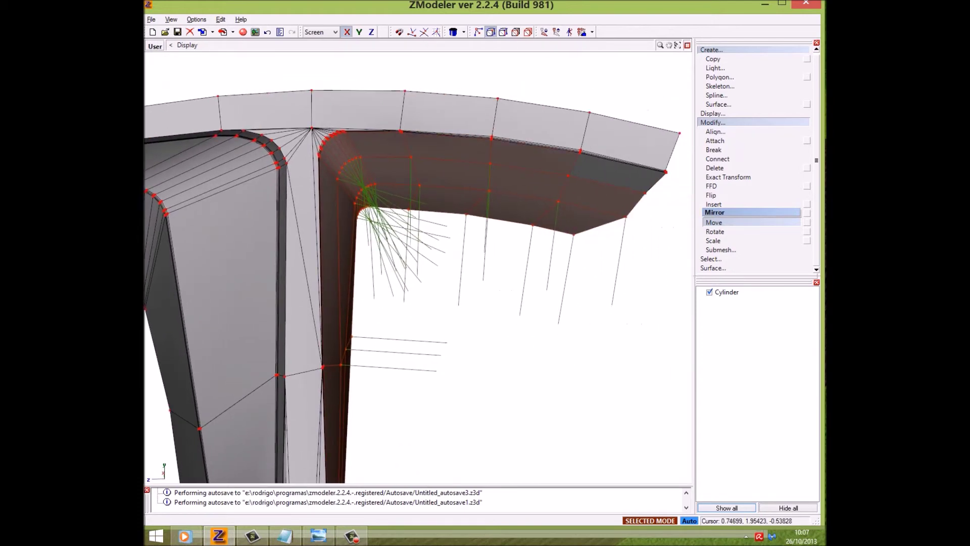
- Rotate the selected faces around the hub in four-view layout, then undo that rotation
key(w)
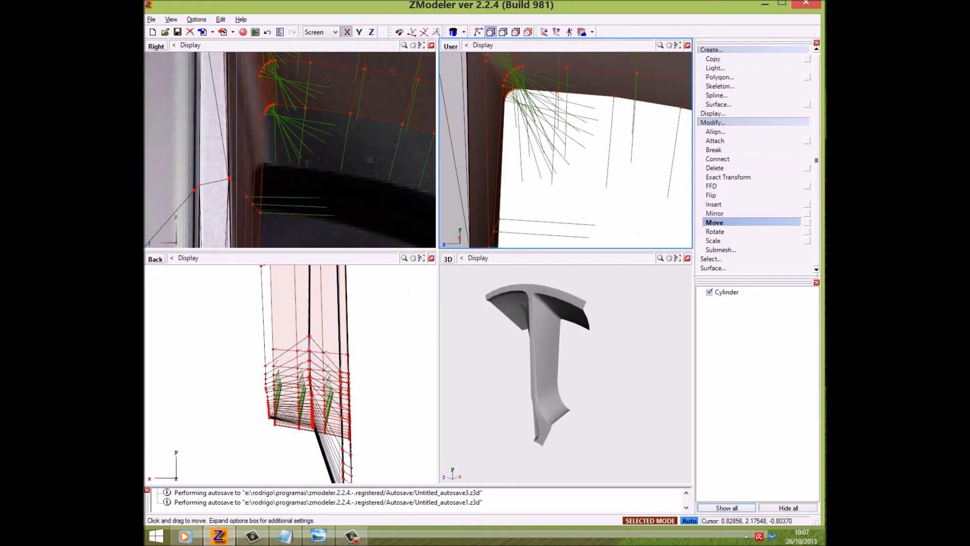
click(715, 230)
scroll(290, 149, down, 5)
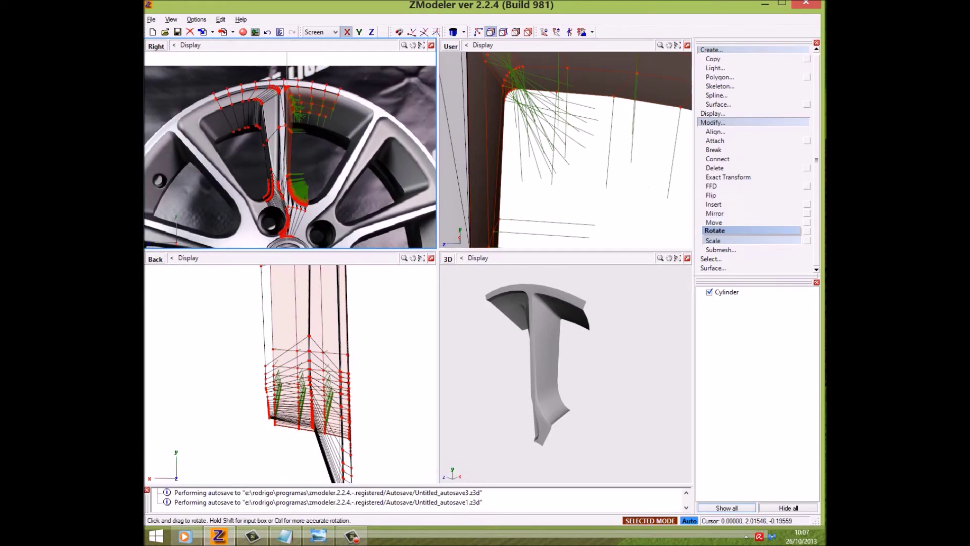
drag(323, 354, 316, 384)
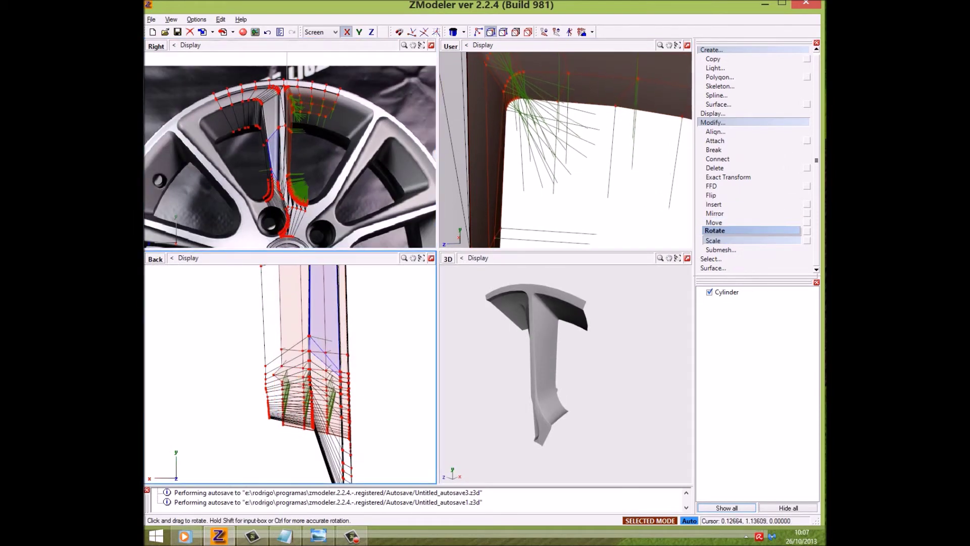
mouse_move(565, 151)
middle_down()
mouse_move(536, 171)
mouse_move(546, 167)
middle_up()
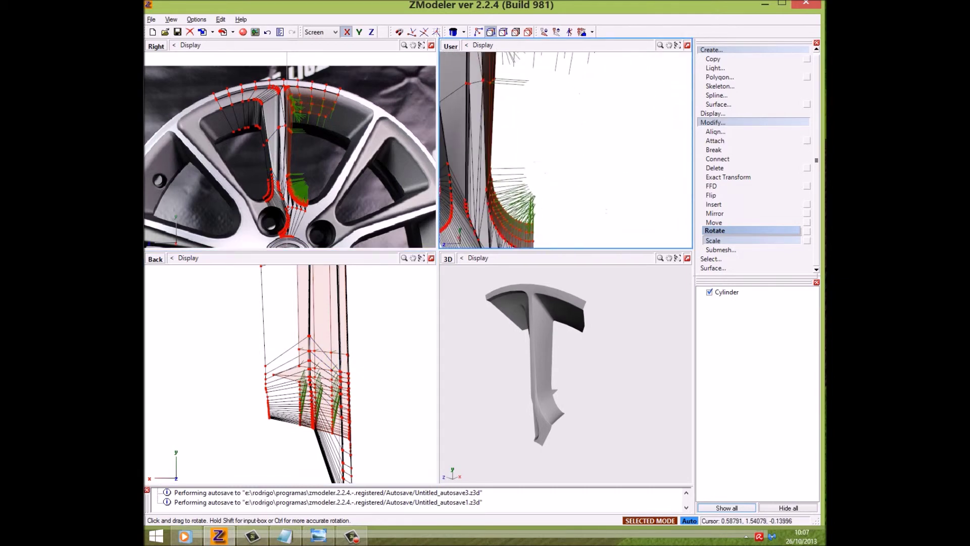
key(ctrl+z)
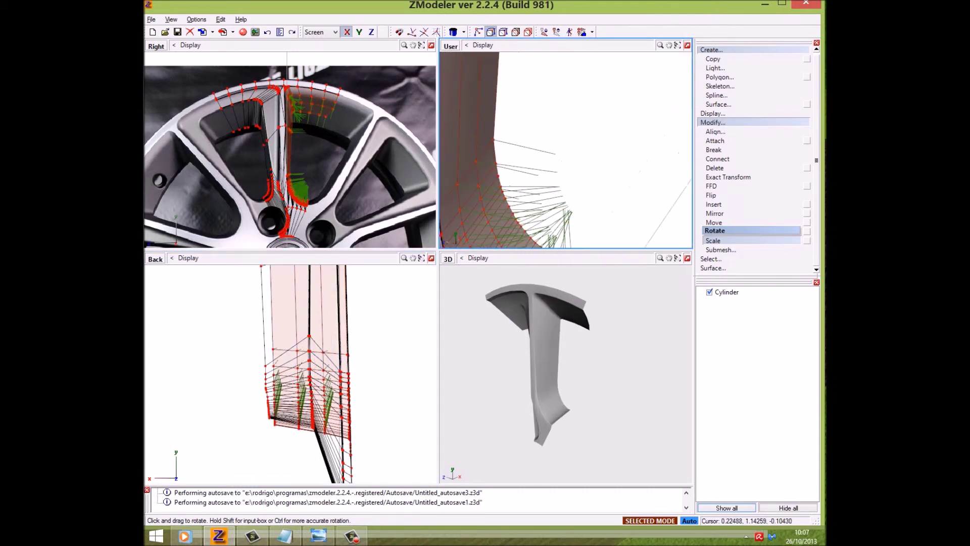
- Re-angle the spoke's inner faces and compare the whole spoke with the reference wheel photo
click(288, 367)
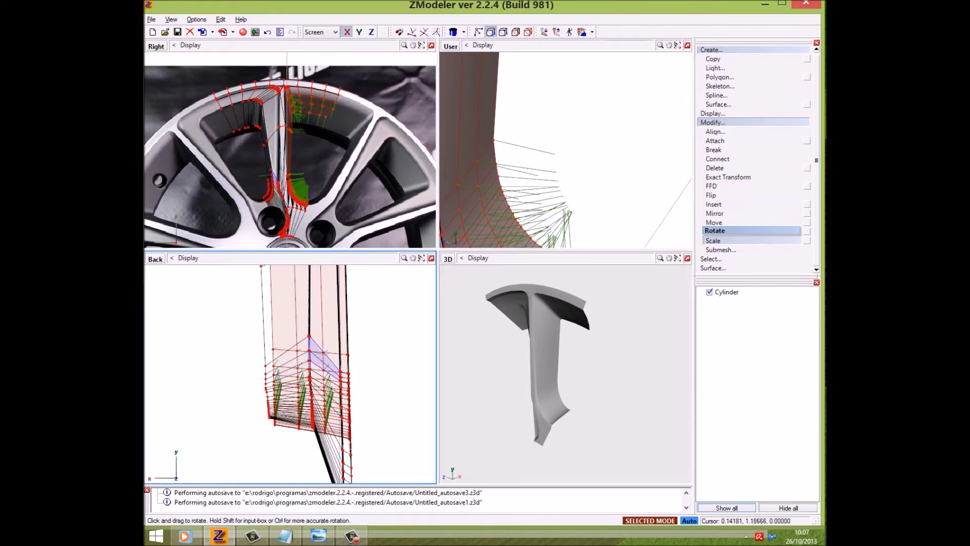
drag(303, 367, 455, 366)
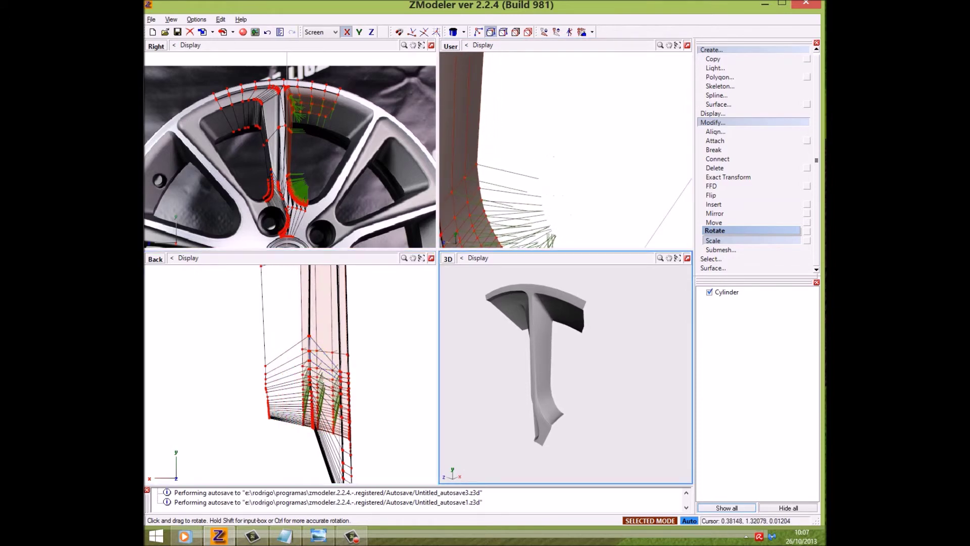
middle_drag(556, 354, 587, 354)
click(581, 152)
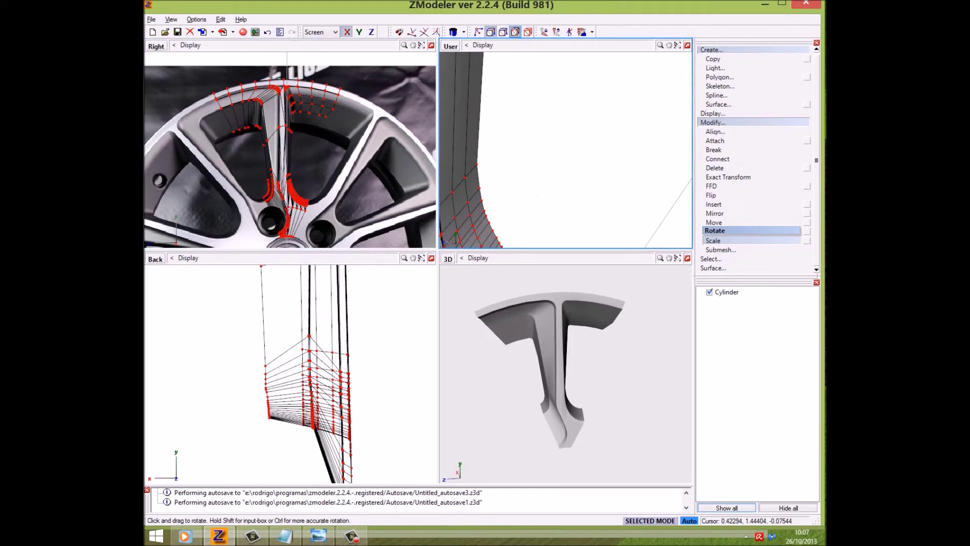
key(4)
middle_drag(556, 364, 530, 364)
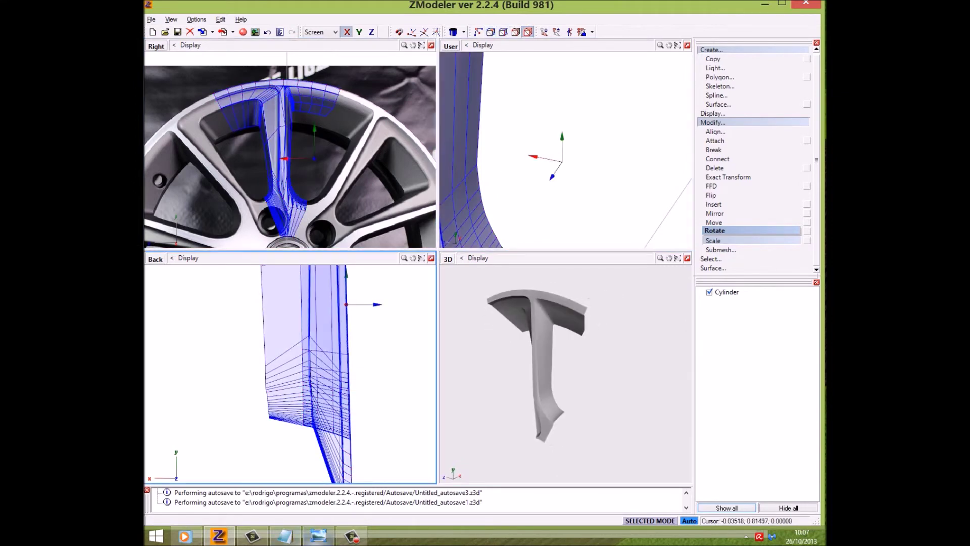
click(318, 536)
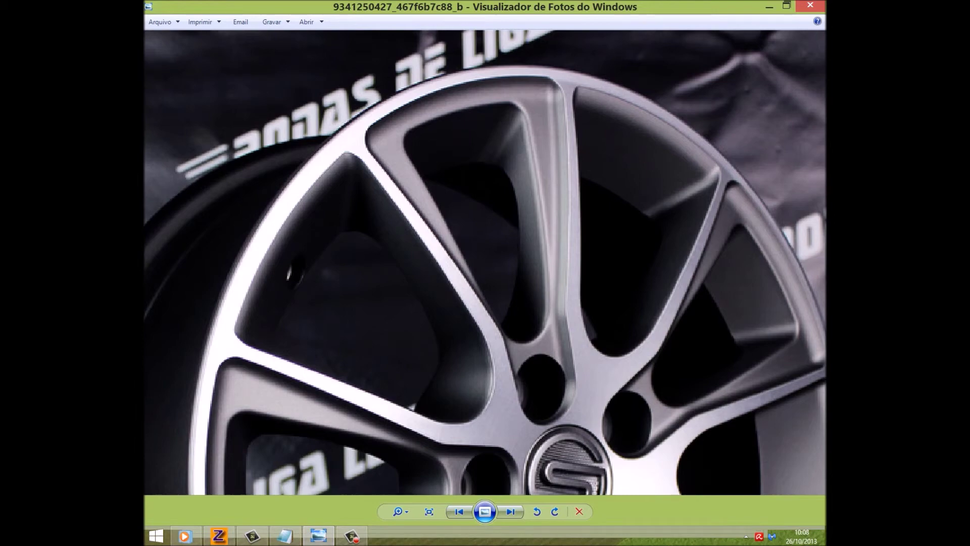
click(219, 535)
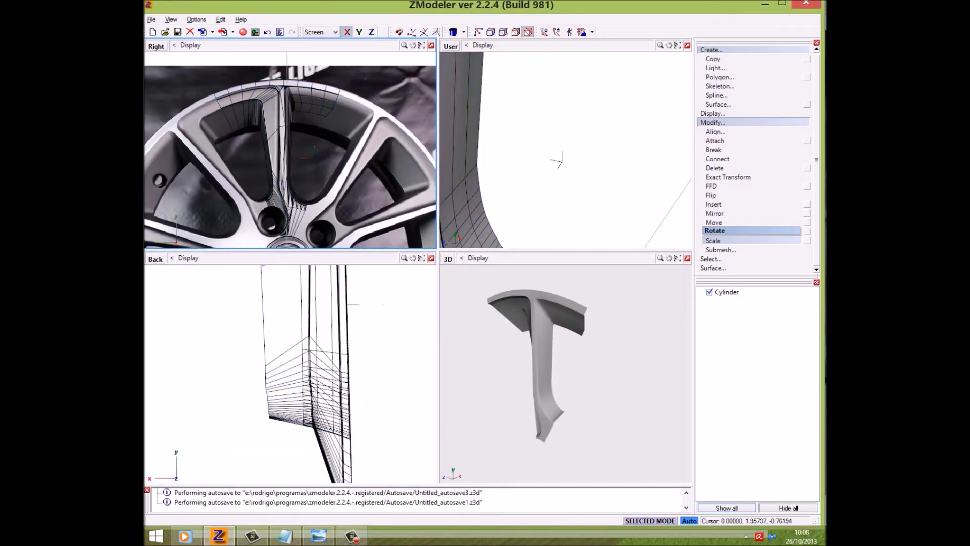
- Reset the spoke's local axes to its parent
click(712, 115)
click(722, 153)
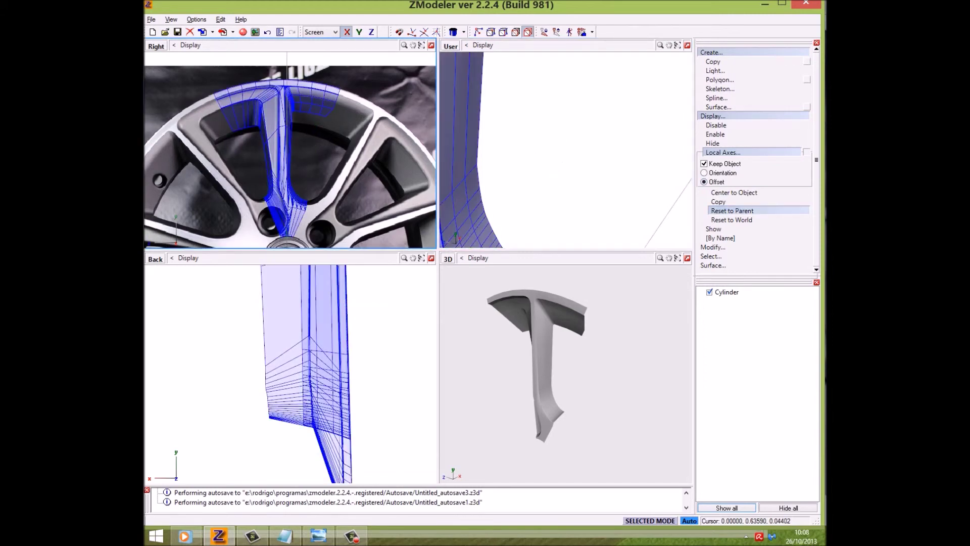
middle_drag(288, 167, 286, 134)
- Copy the spoke mesh and mirror the copy to the opposite side
click(713, 61)
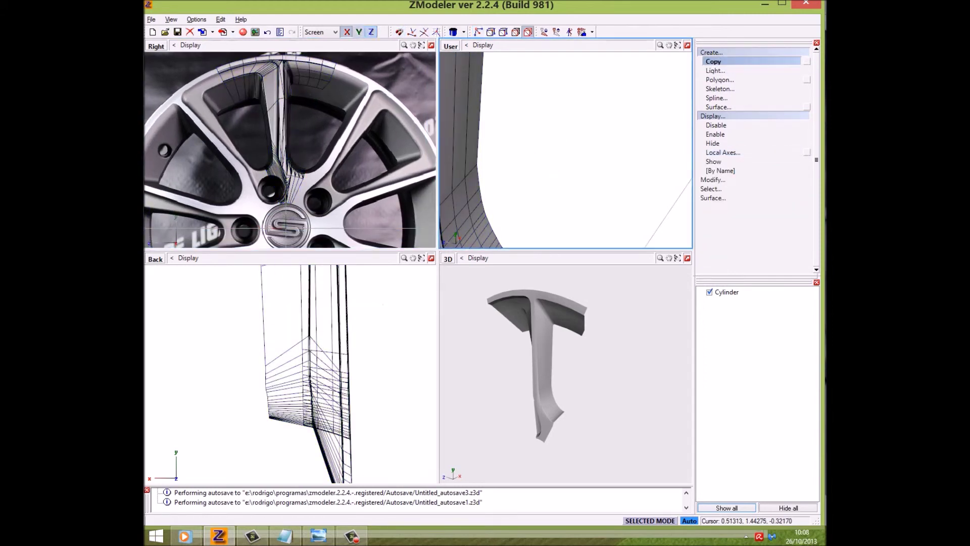
click(283, 152)
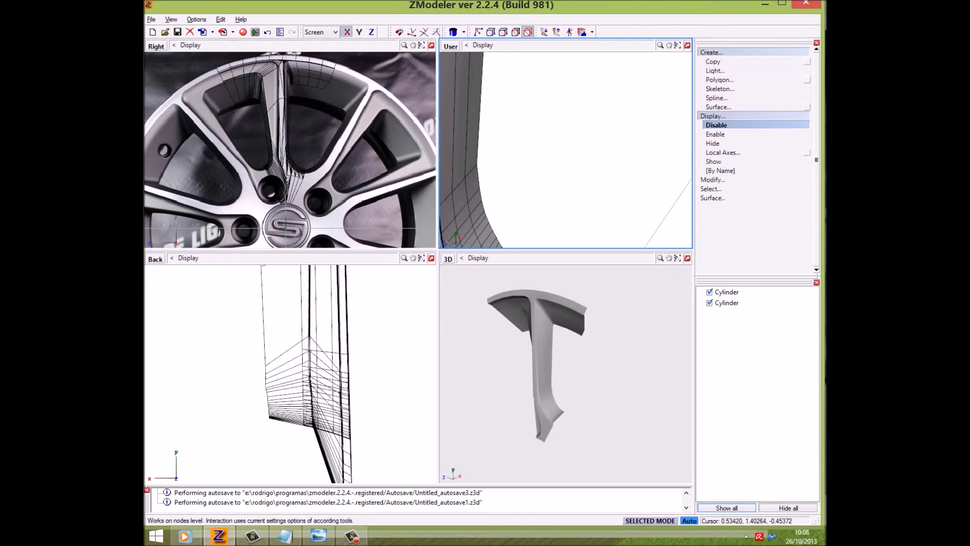
click(712, 116)
click(712, 179)
click(715, 265)
click(556, 152)
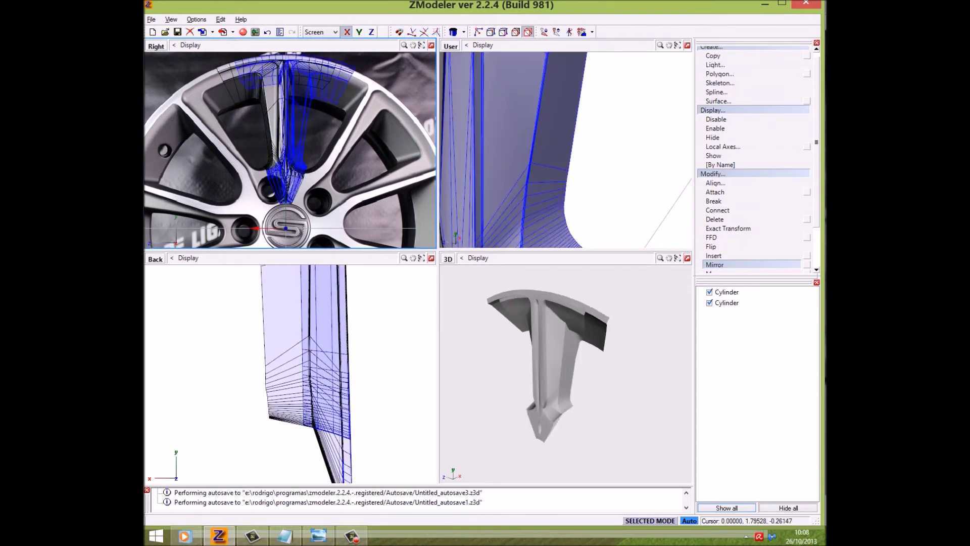
- Rotate the mirrored spoke copy around the hub on Y to form a V-shaped spoke pair
click(714, 274)
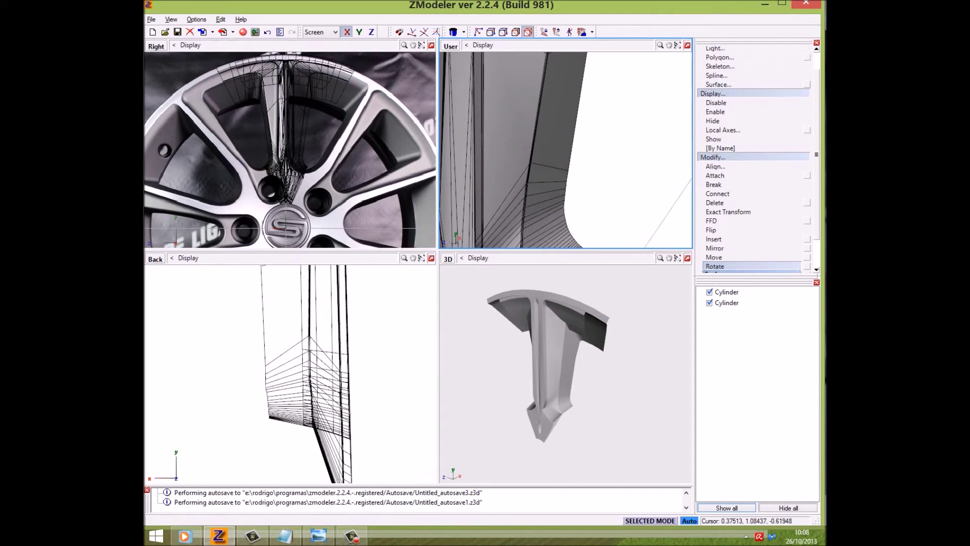
click(359, 32)
drag(303, 212, 243, 214)
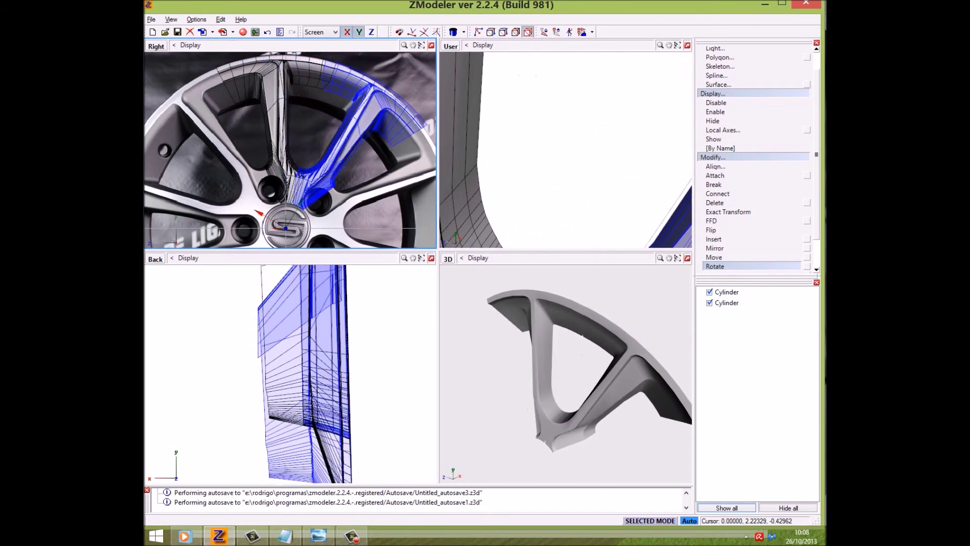
scroll(354, 91, up, 5)
scroll(399, 76, up, 2)
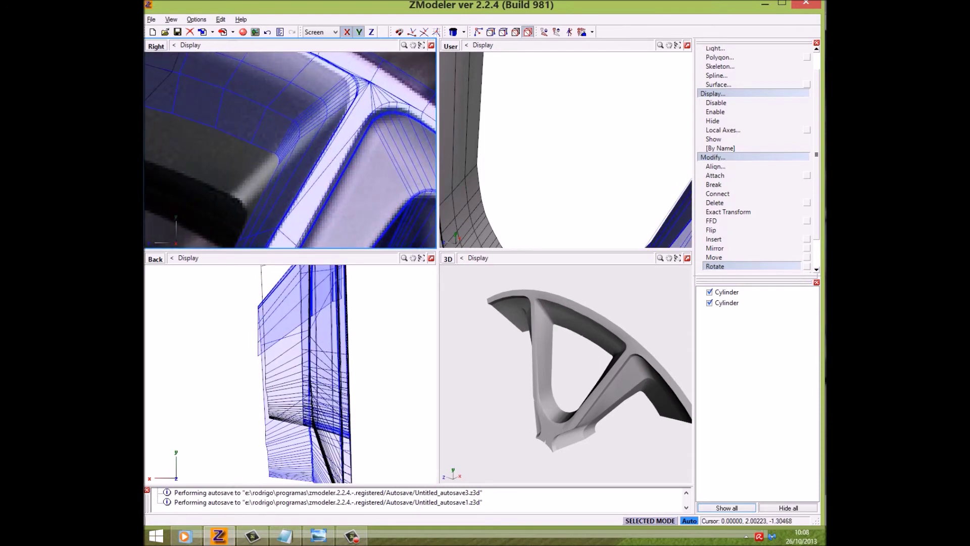
drag(243, 214, 237, 215)
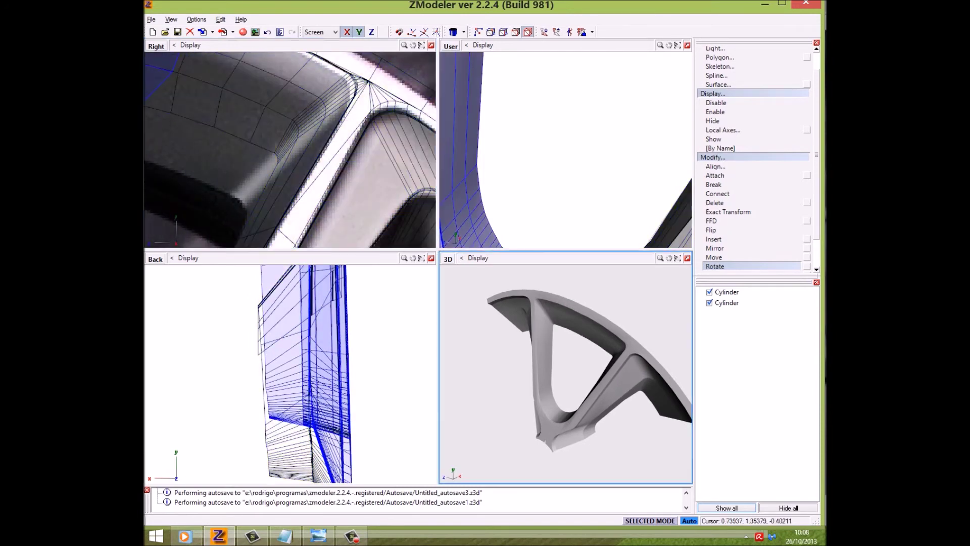
middle_drag(566, 364, 596, 368)
scroll(566, 374, up, 3)
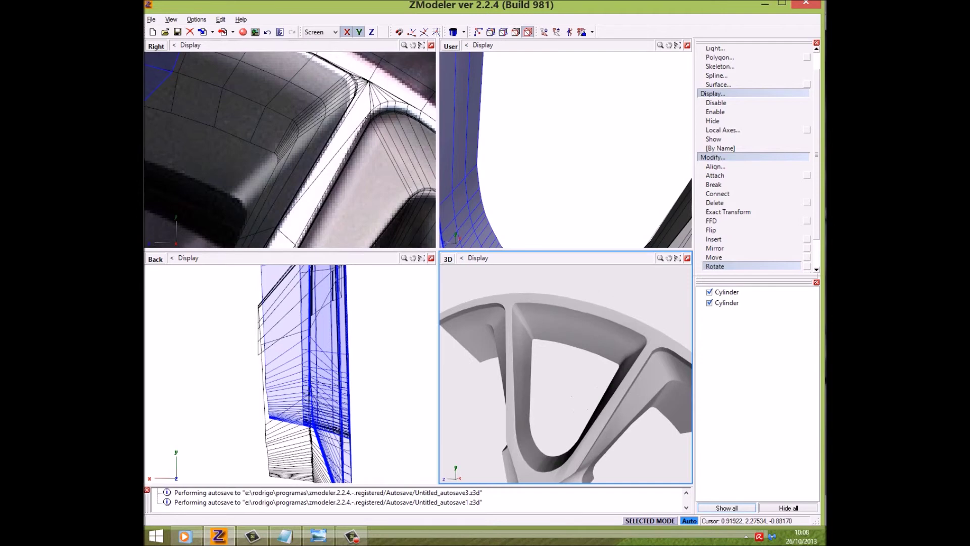
middle_drag(290, 151, 290, 202)
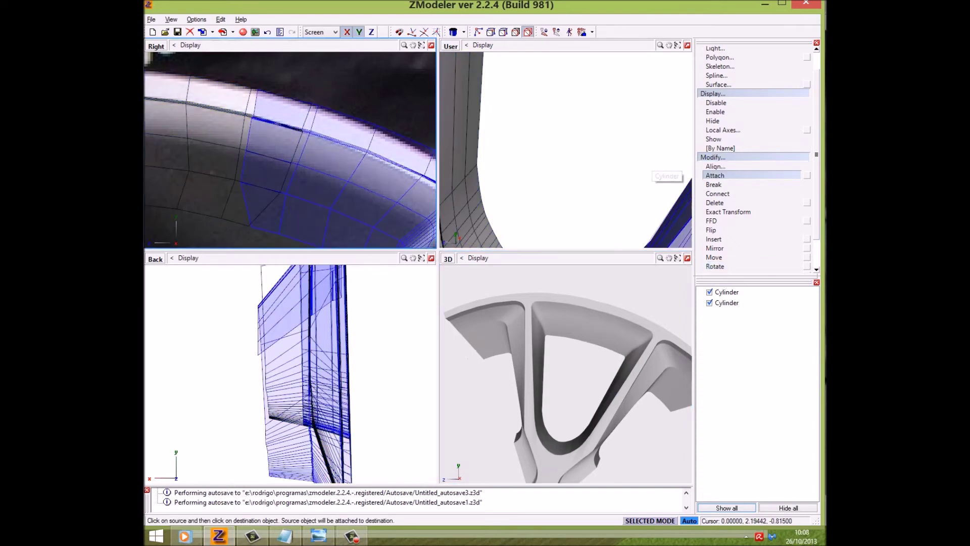
click(556, 354)
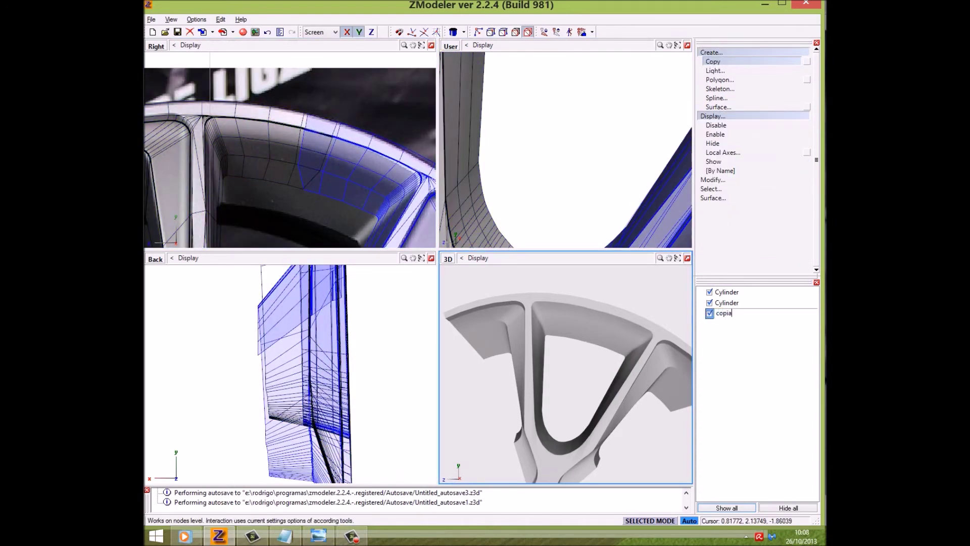
- Name the new copy 'copia' and attach the copied spoke onto the other Cylinder piece
key(Return)
ctrl+click(727, 302)
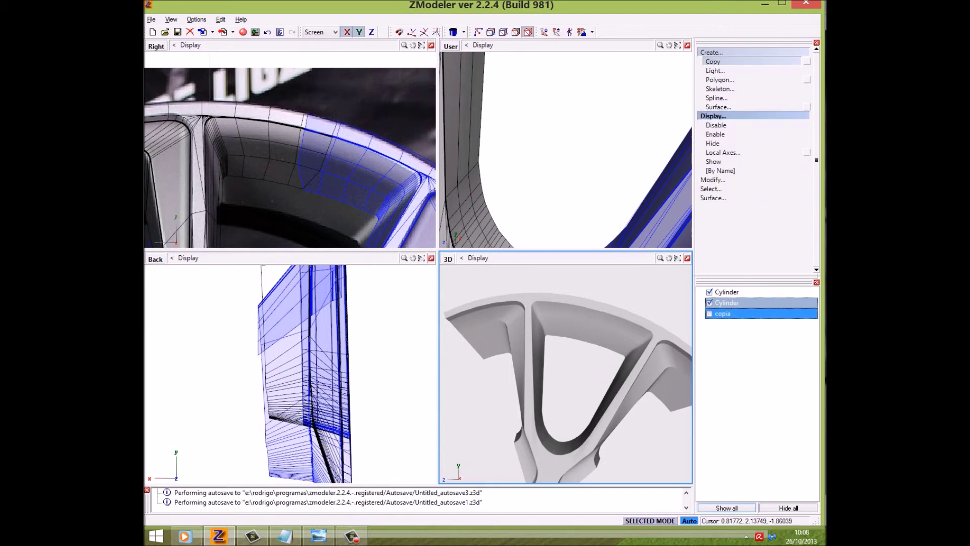
click(712, 179)
click(715, 198)
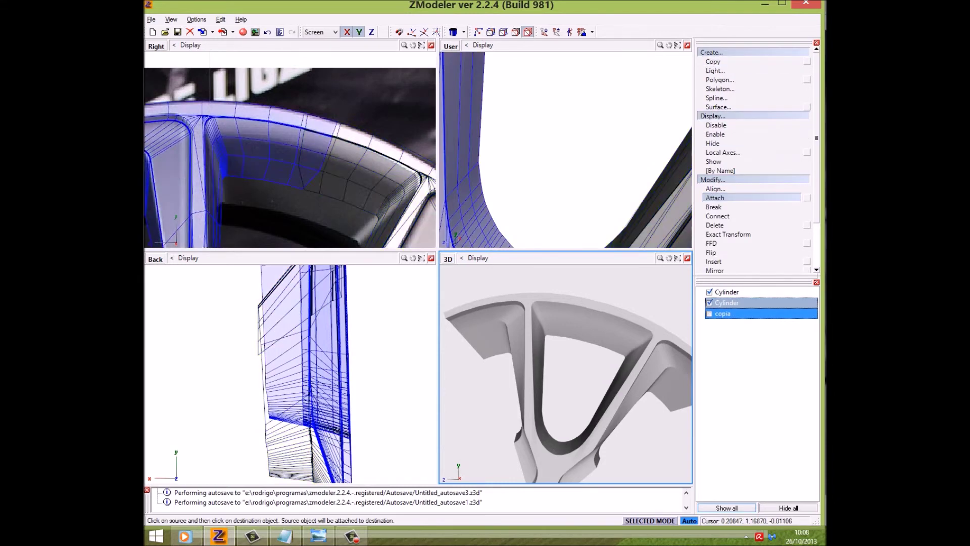
click(354, 167)
click(657, 202)
scroll(290, 150, down, 5)
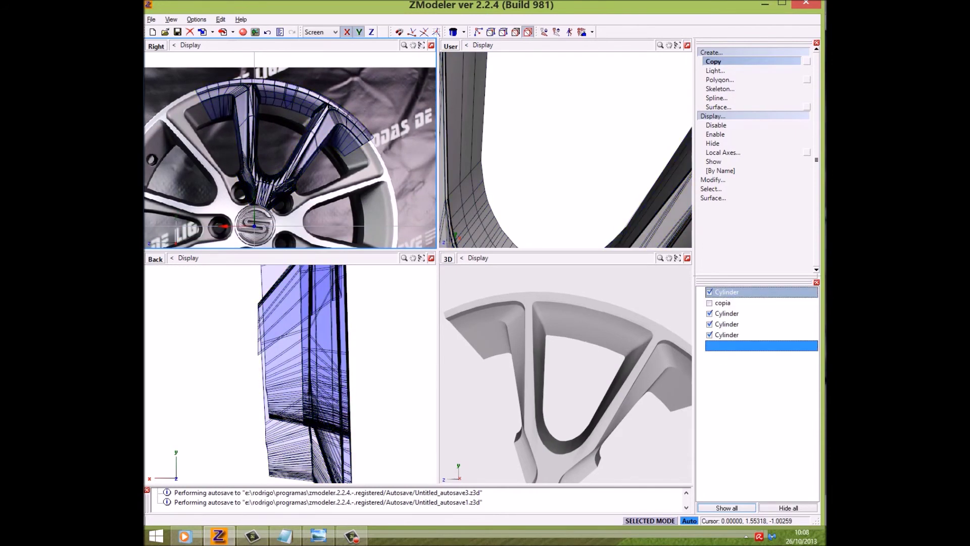
- Set up a 72° quick rotation for the merged spoke pair
click(713, 179)
click(715, 231)
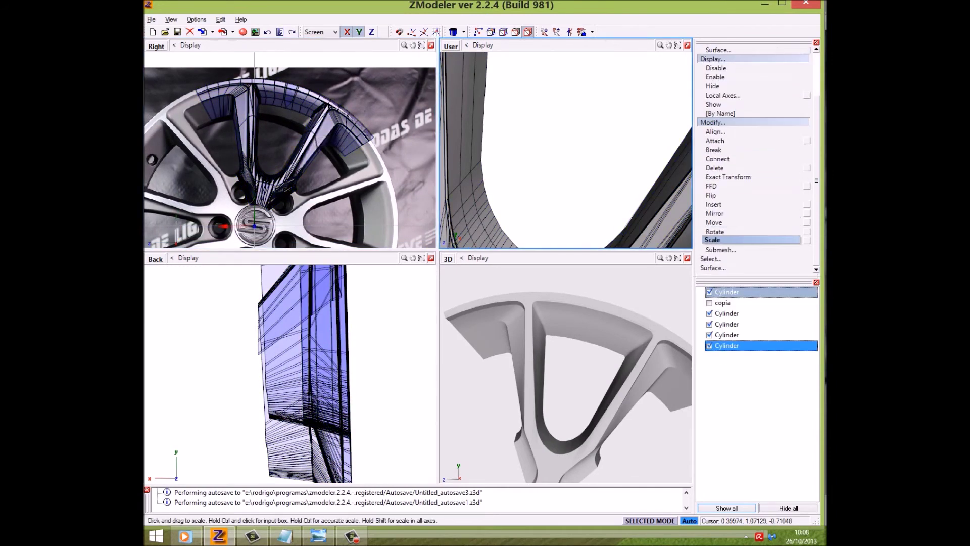
shift+click(222, 226)
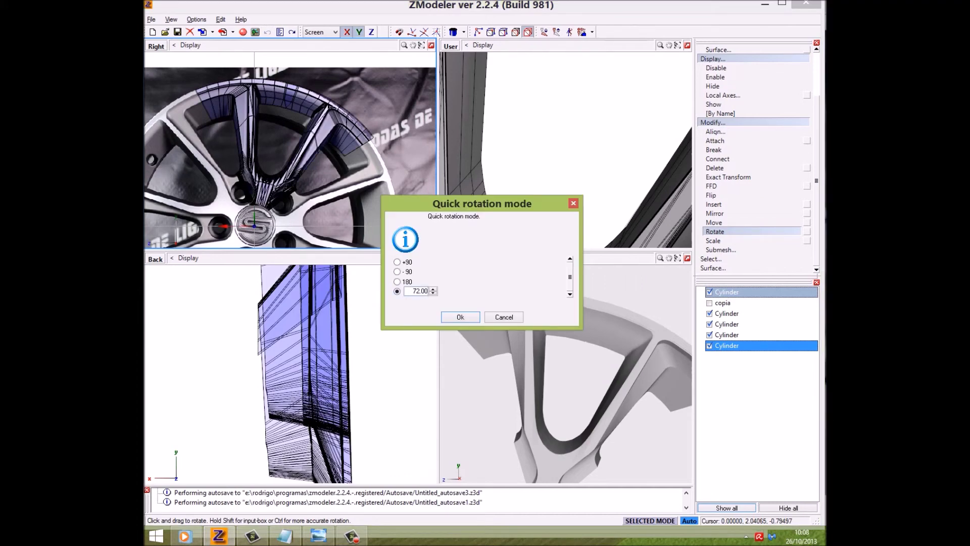
- Rotate the spoke copies around the hub in repeated 72° Quick rotation steps
key(Return)
shift+click(237, 187)
key(Return)
shift+click(237, 187)
key(Return)
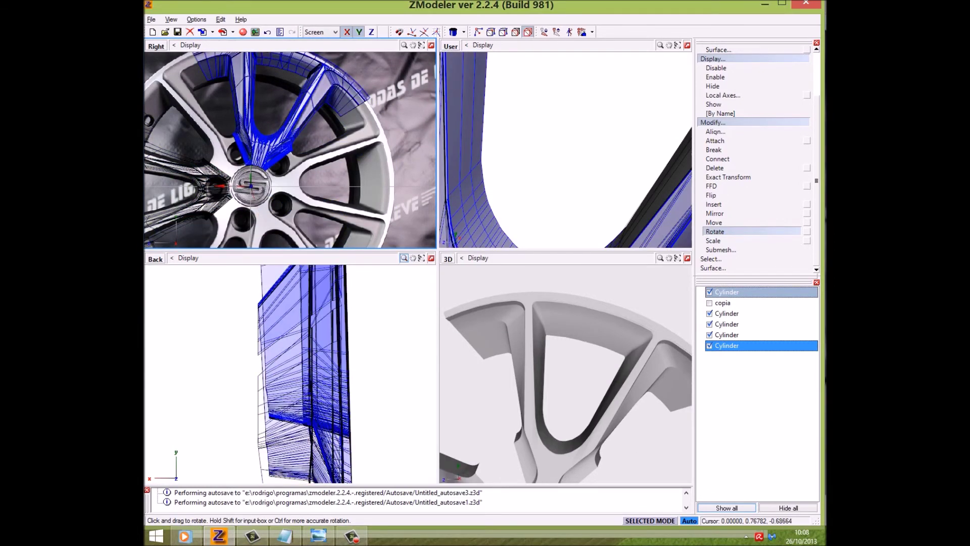
shift+click(237, 187)
key(Return)
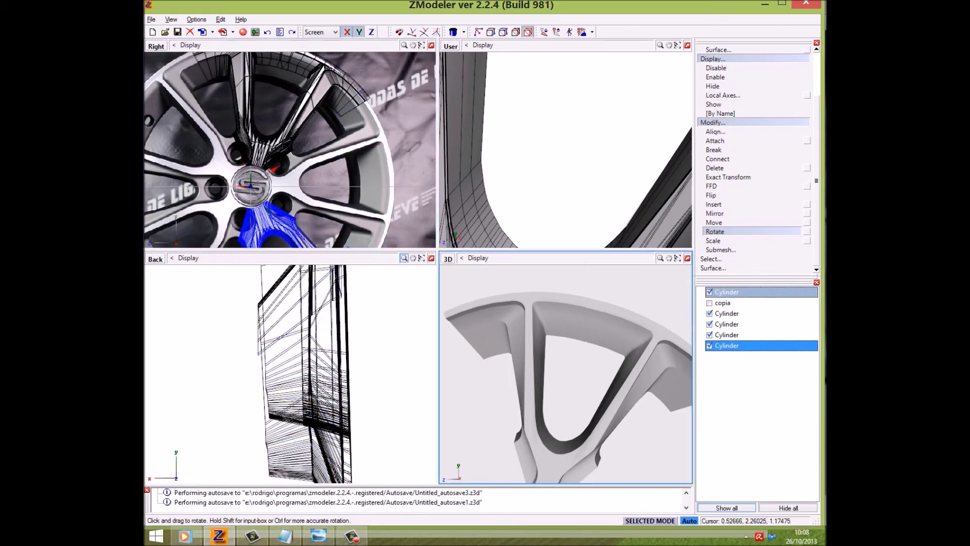
shift+click(237, 187)
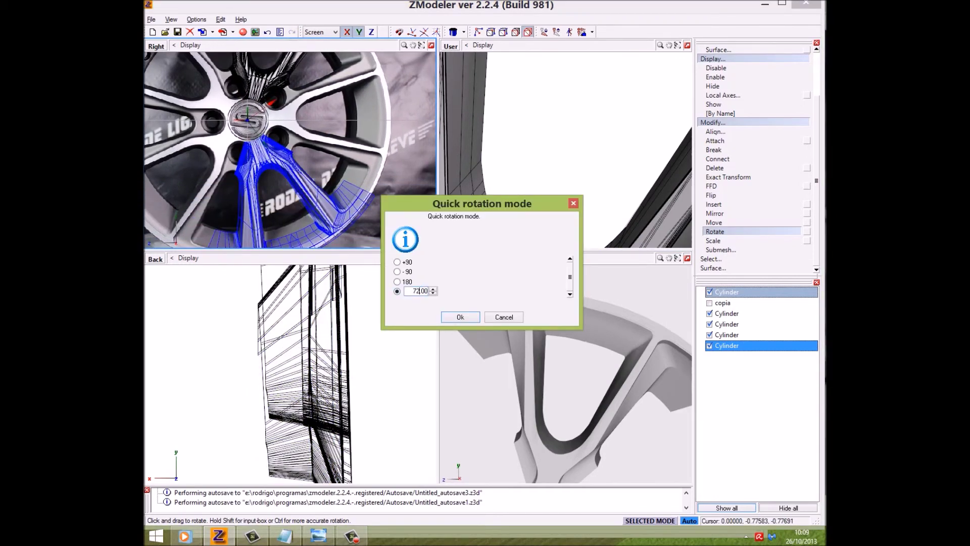
key(Return)
shift+click(238, 187)
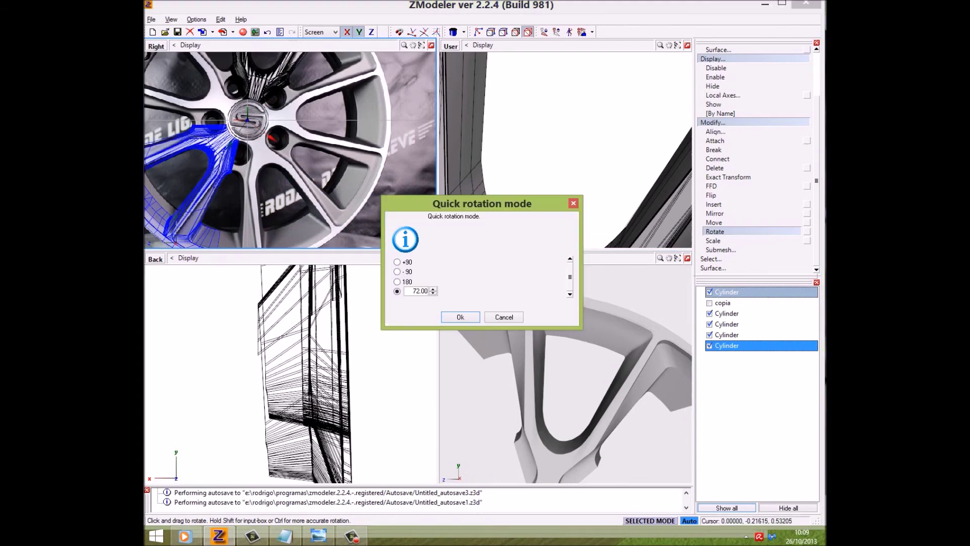
- Continue the 72° rotations until five spoke pairs ring the hub
key(Return)
shift+click(238, 187)
key(Return)
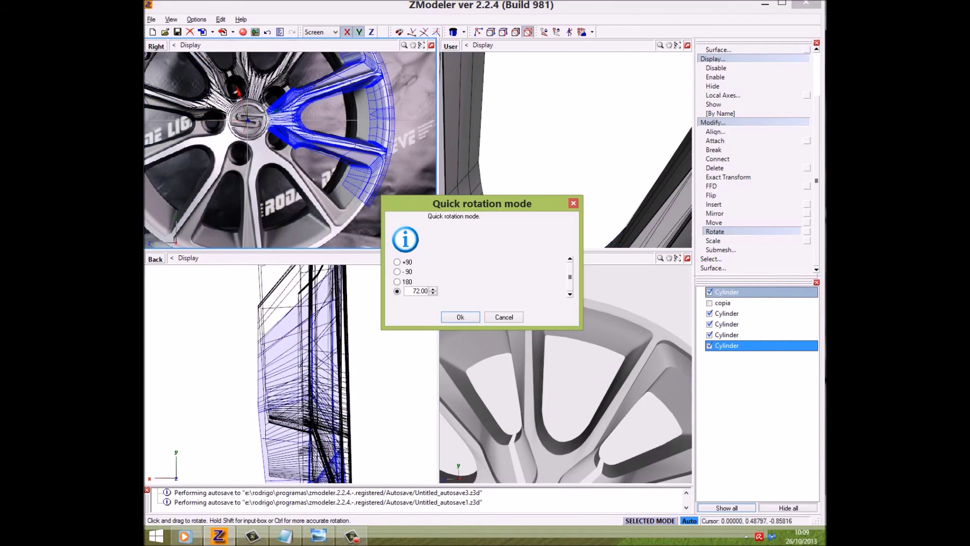
key(Return)
shift+click(237, 187)
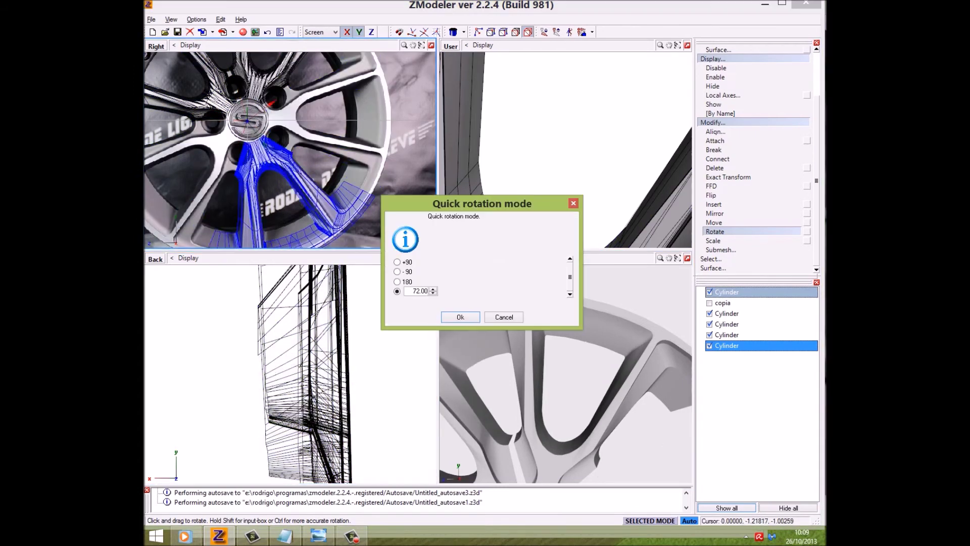
key(Return)
shift+click(237, 187)
key(Return)
shift+click(238, 187)
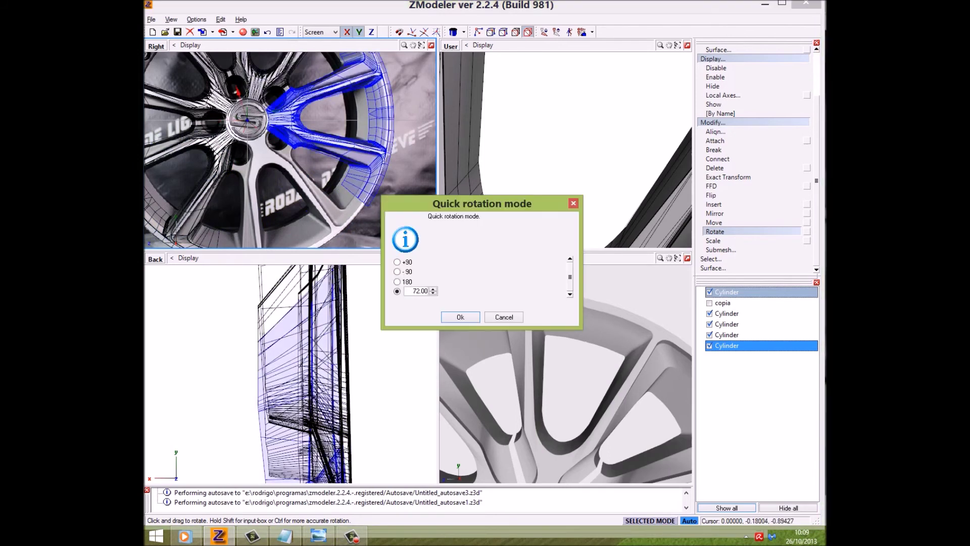
key(Return)
- Maximize the 3D view, orbit the wheel face-on, and select all the Notepad text
shift+click(238, 187)
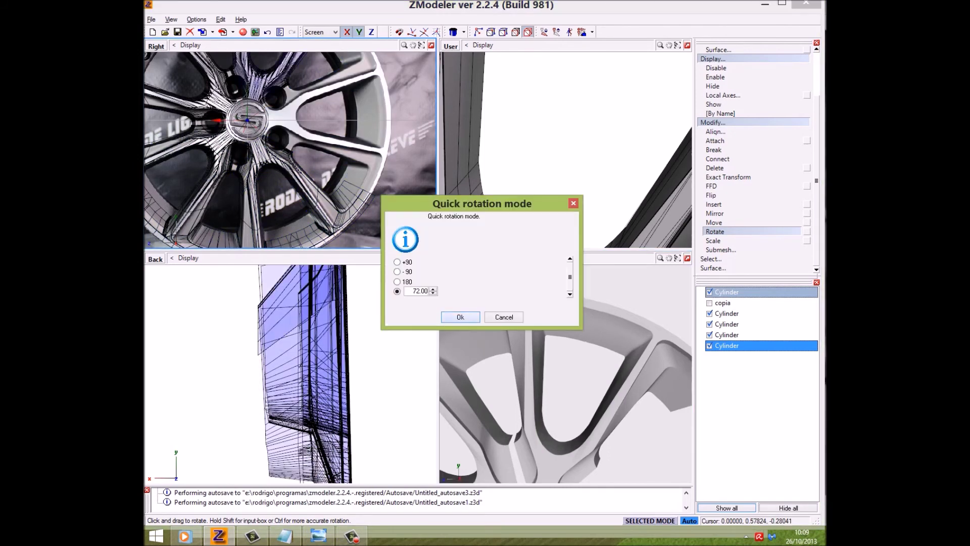
key(Return)
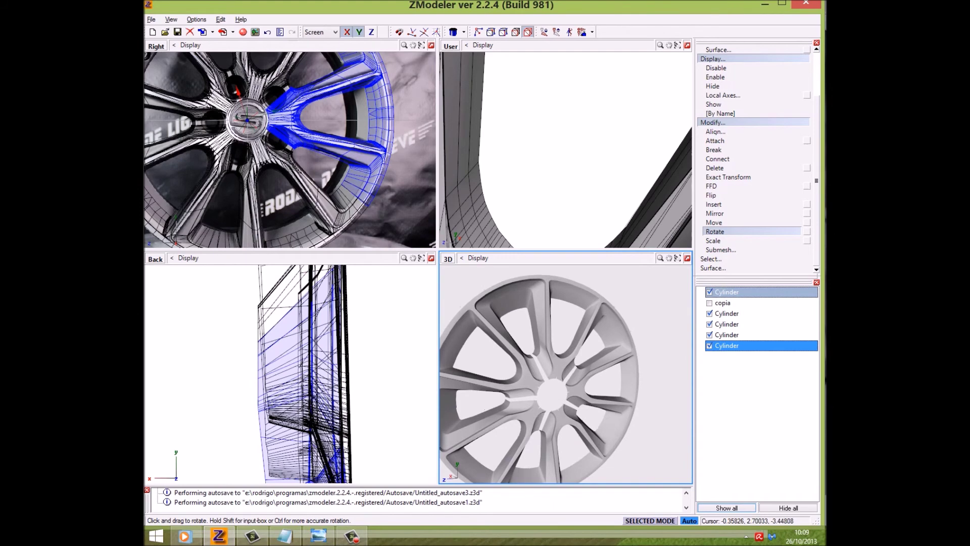
key(alt+w)
mouse_move(420, 262)
middle_down()
mouse_move(465, 276)
mouse_move(429, 298)
middle_up()
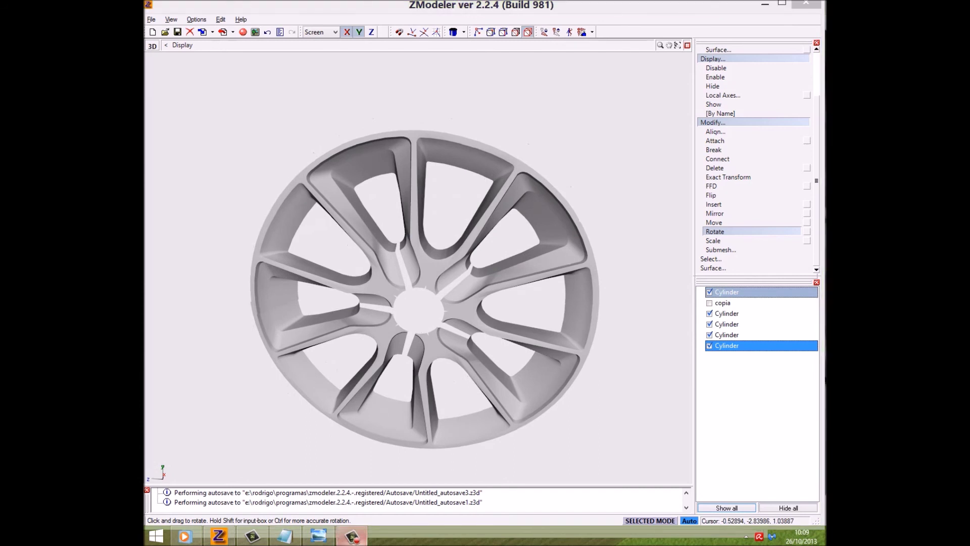
key(alt+Tab)
key(ctrl+a)
- Type a Portuguese remark that bolt holes may be left for a tutorial about insert
text(eita porra KKKK)
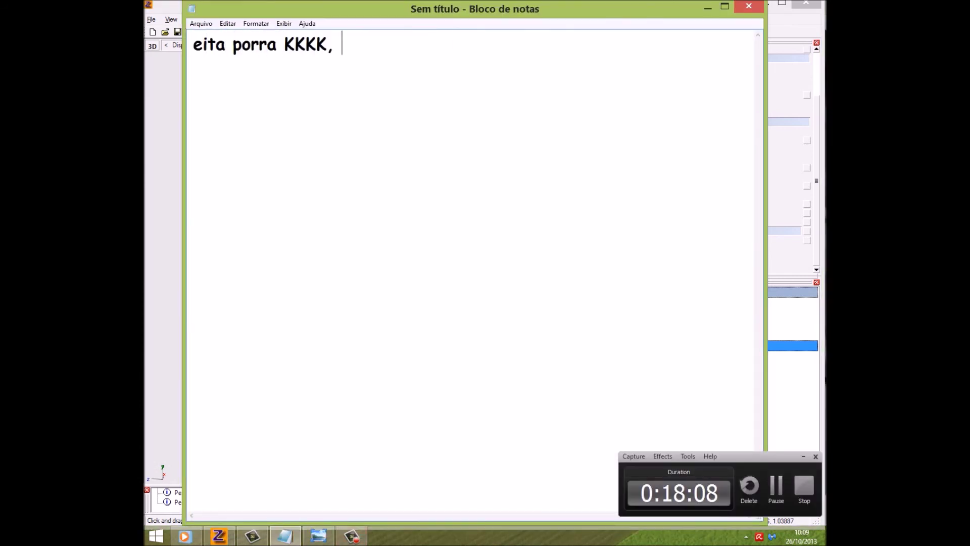
text(passamo dos 15)
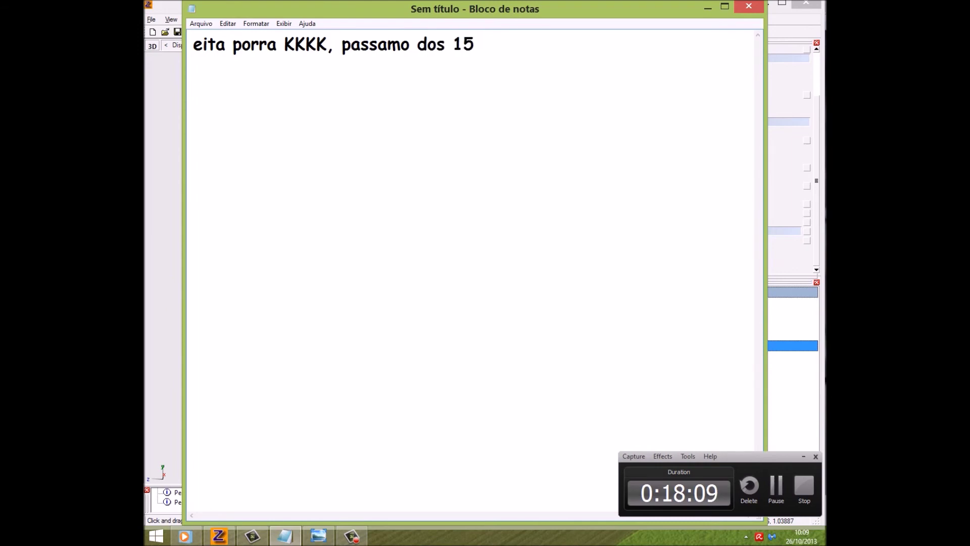
text(. Bom galera)
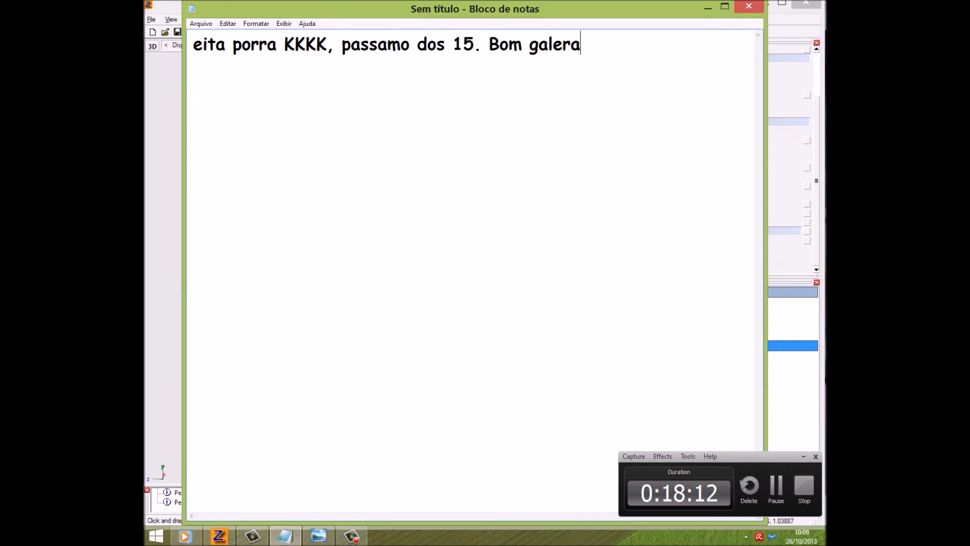
text(, é isso daí,)
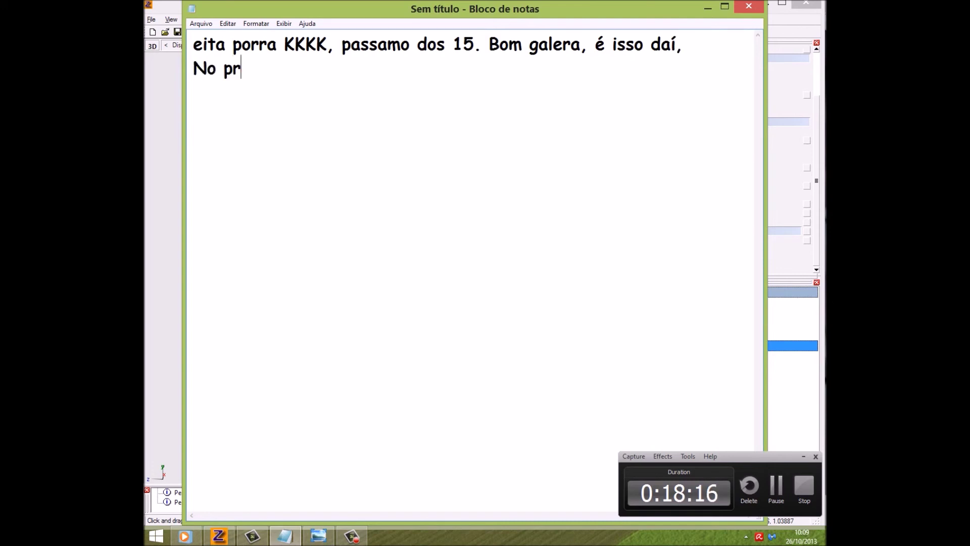
text(ximo video)
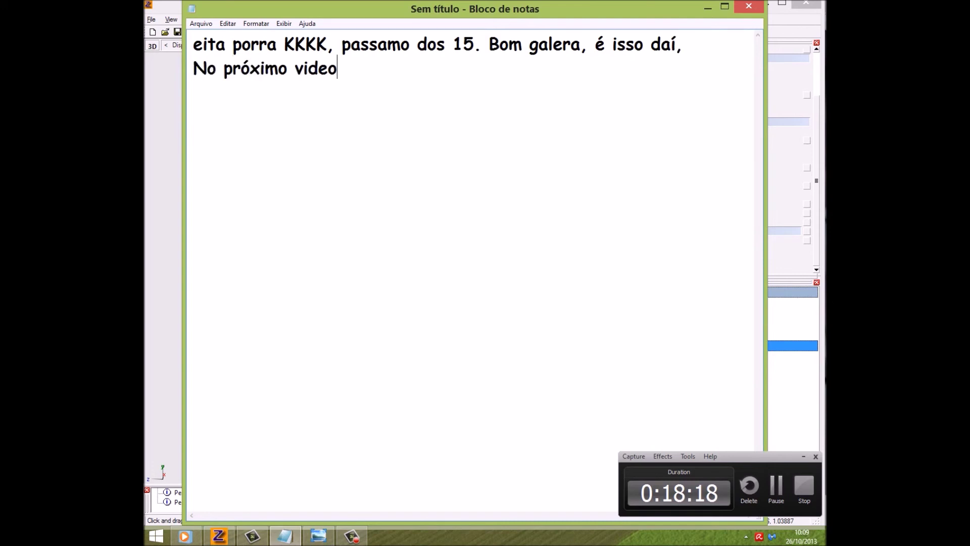
text( vai ser)
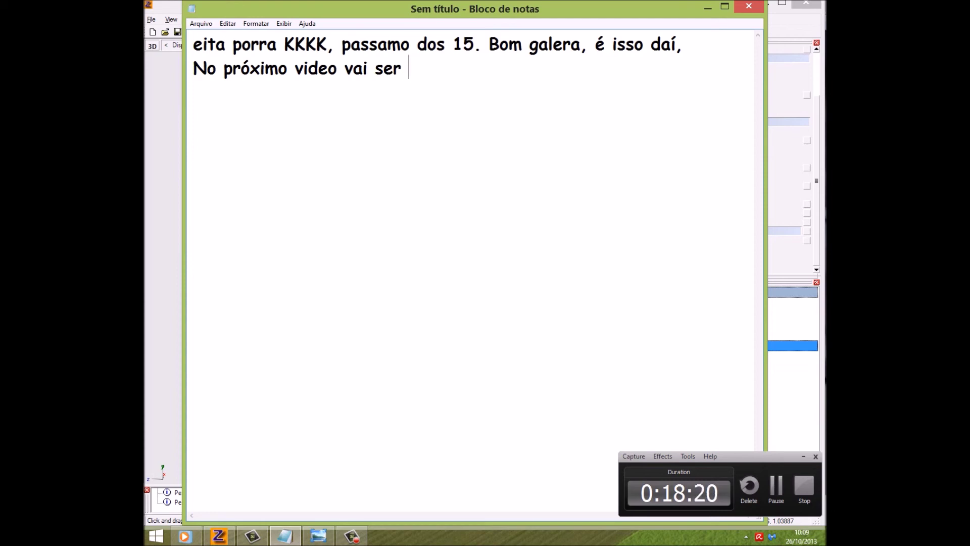
text(apenas a)
text( fase de a)
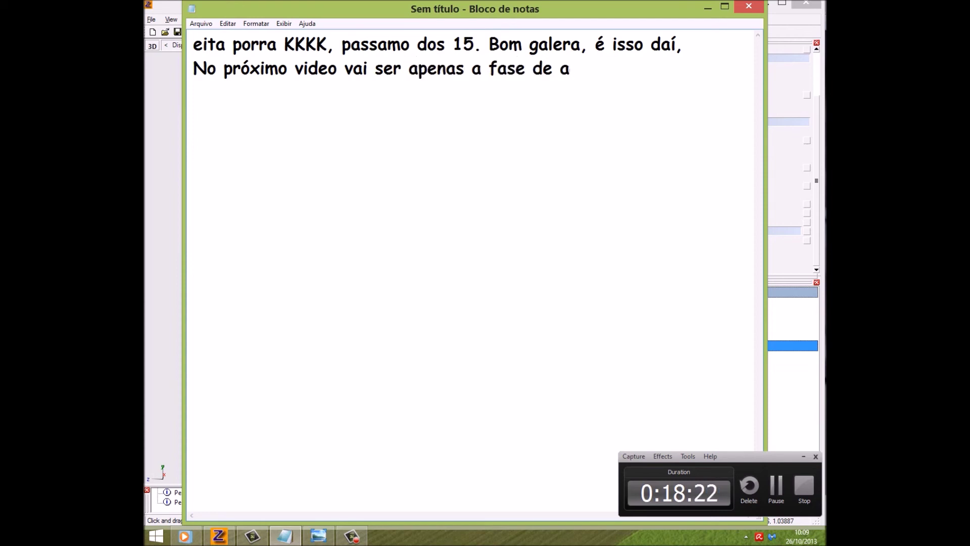
text(n)
key(BackSpace)
key(BackSpace)
text(m)
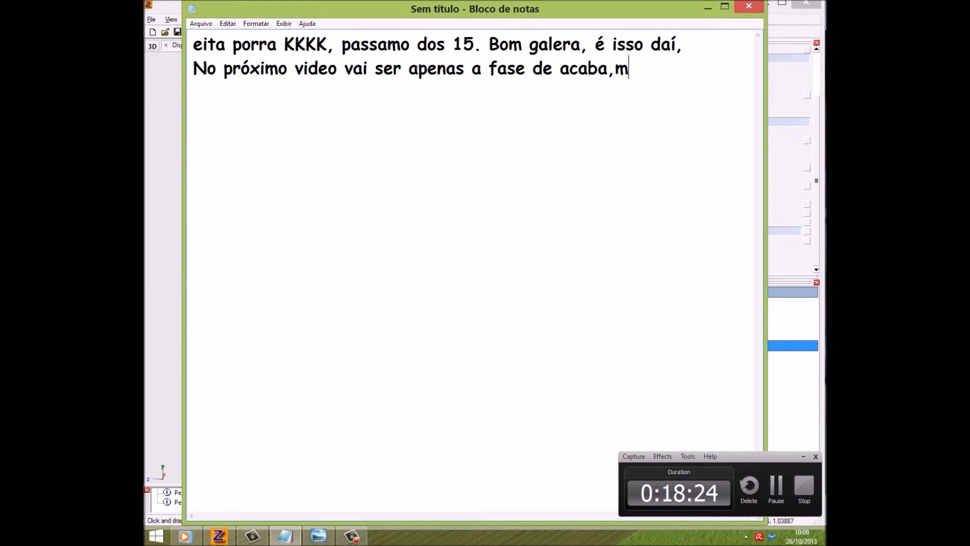
text(mento.)
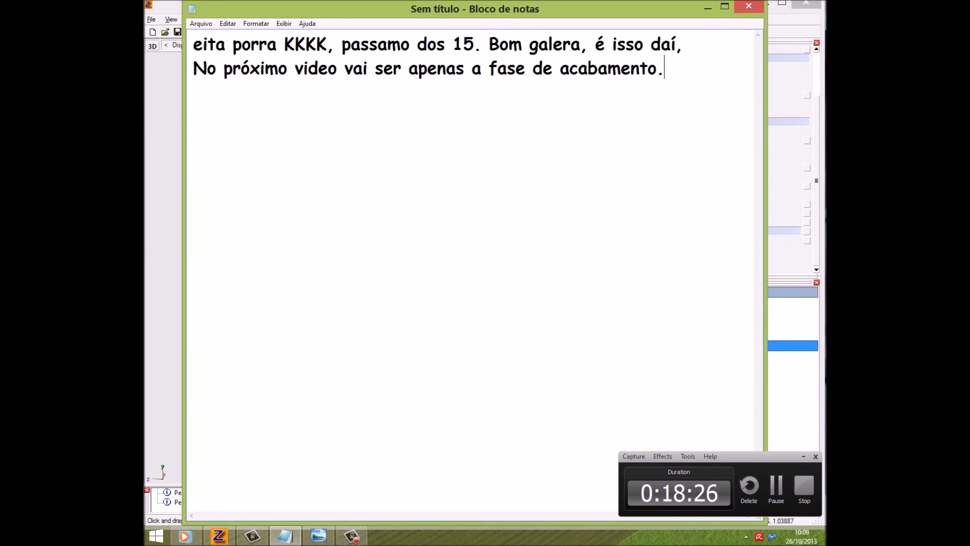
text(Não sei se fare)
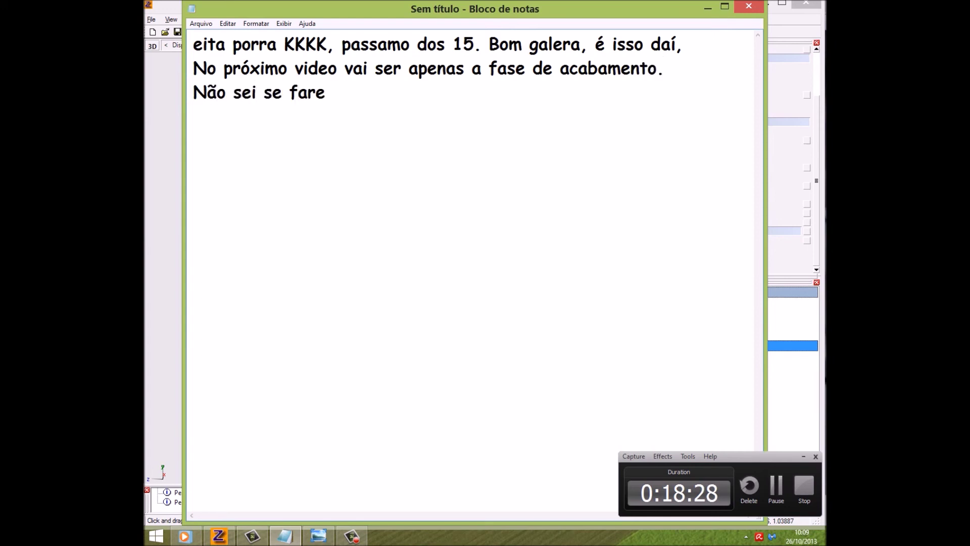
text(i os b)
text(uracos dos paraf)
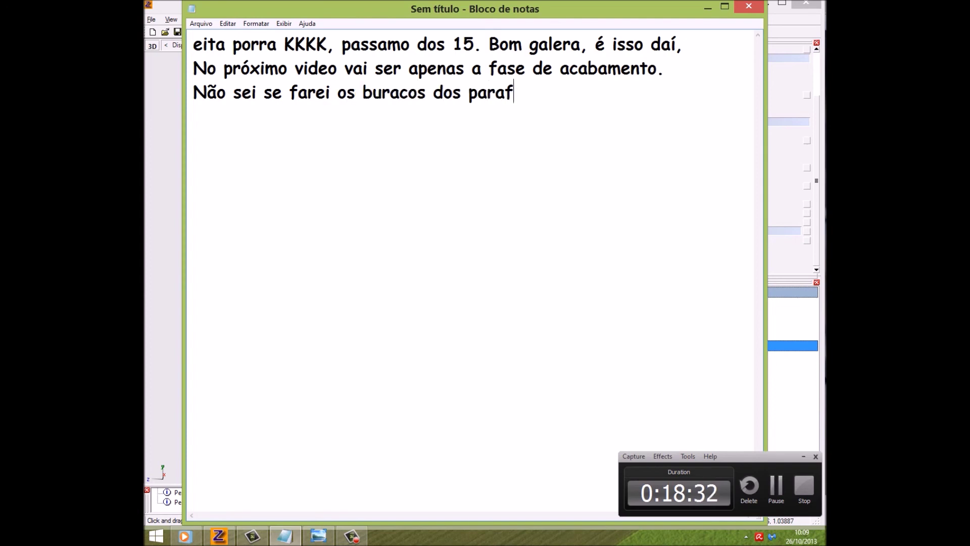
text(á um pouco de)
key(Return)
text(trabalho.)
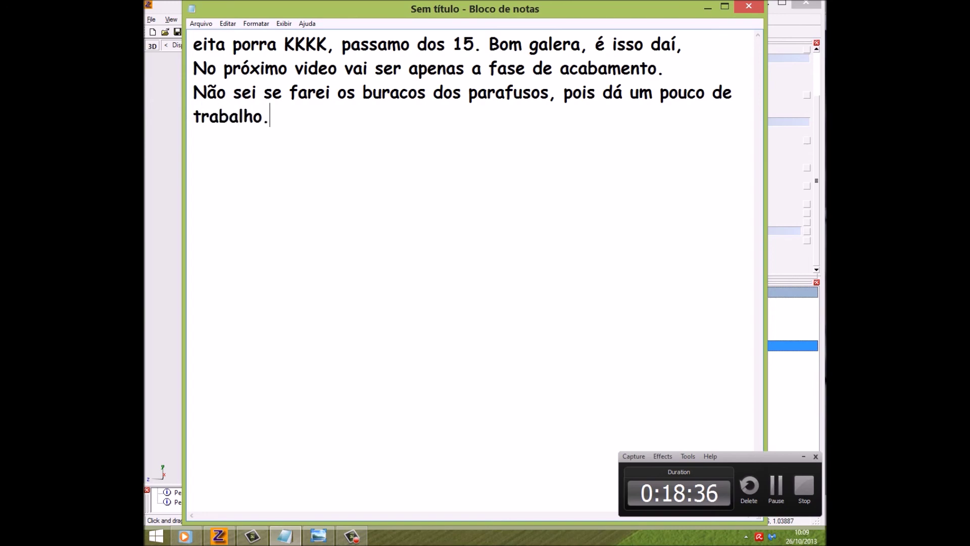
key(Return)
text(ou deixar pra fazer em um tutorial sobre i)
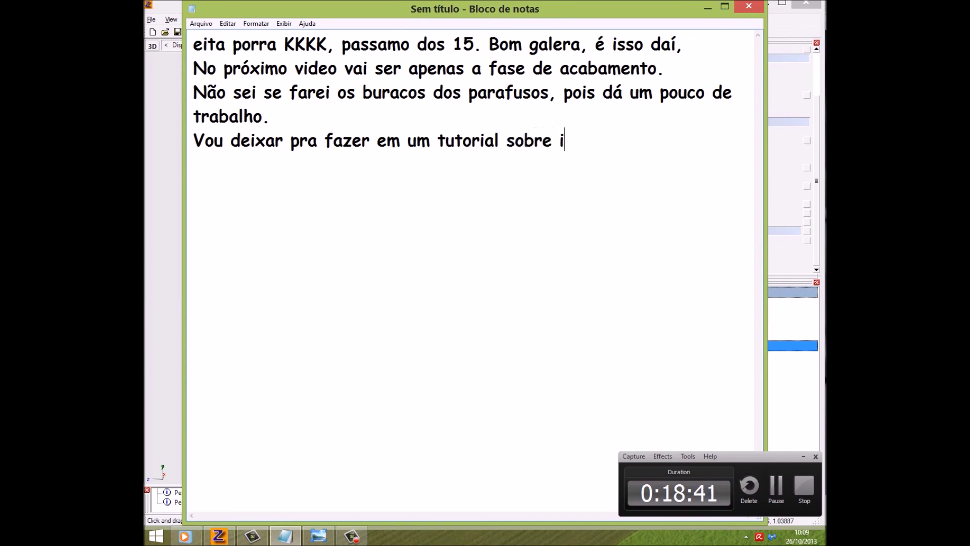
text(nsert :3)
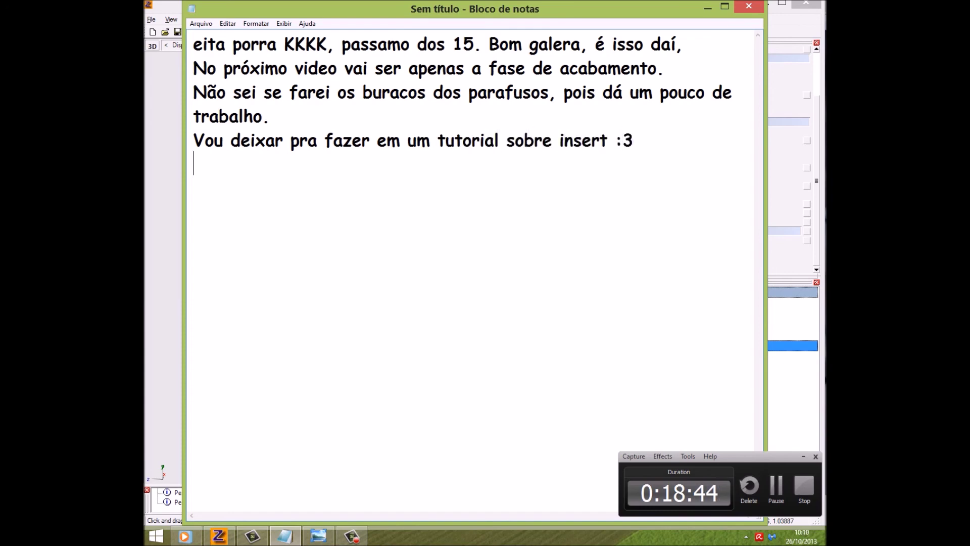
- Replace the note text with '-sqn', then 'KKKKKKKKKK', and finally 'ja volta'
key(ctrl+a)
text(-s)
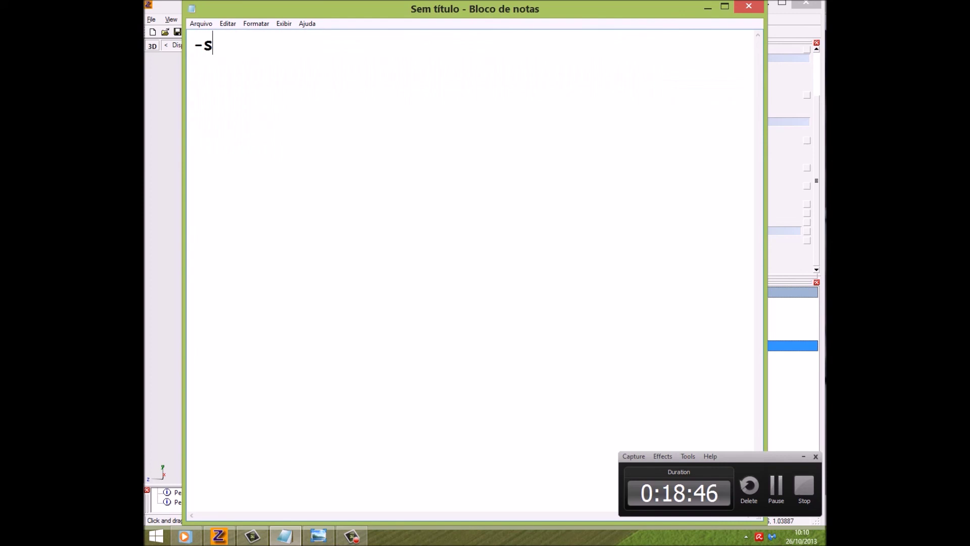
text(qn)
key(ctrl+a)
text(K)
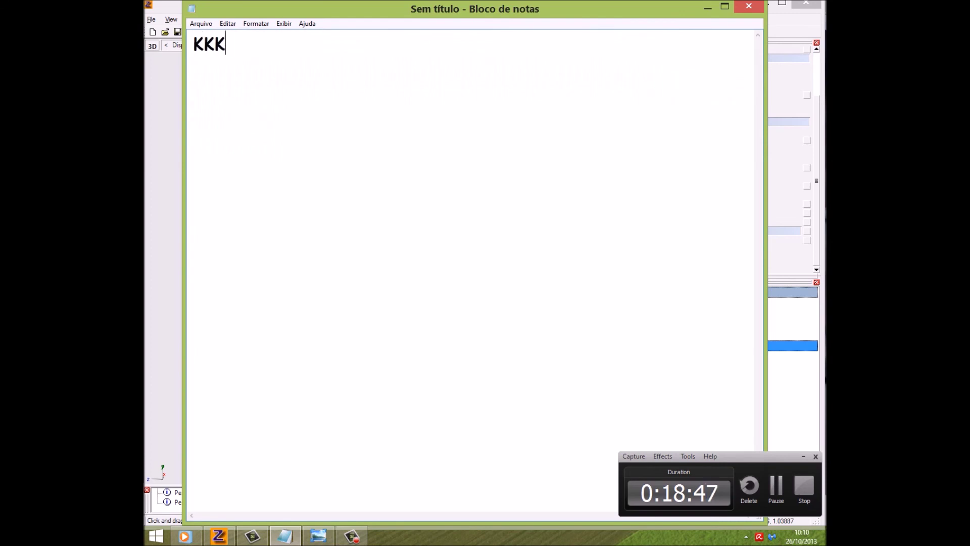
text(KKKKKKKKK)
key(ctrl+a)
text(ja volta)
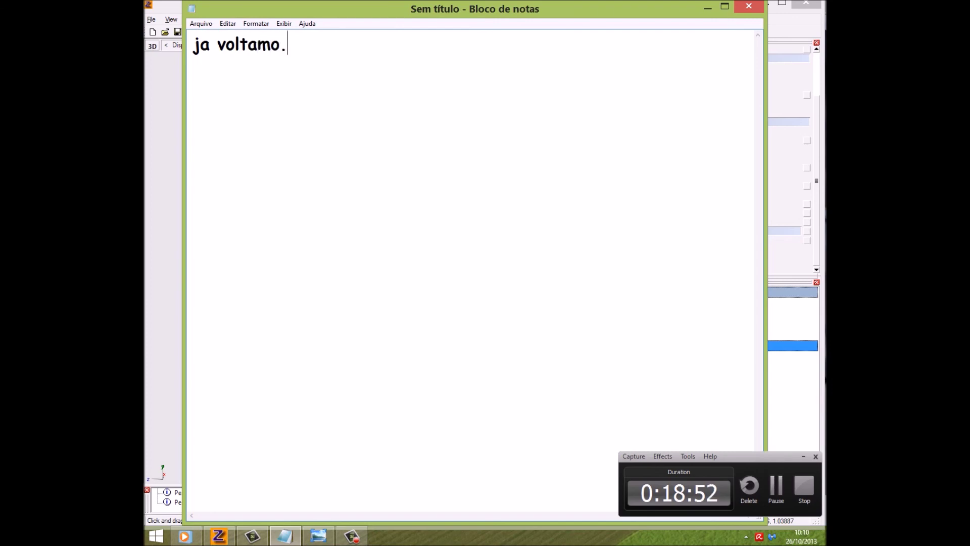